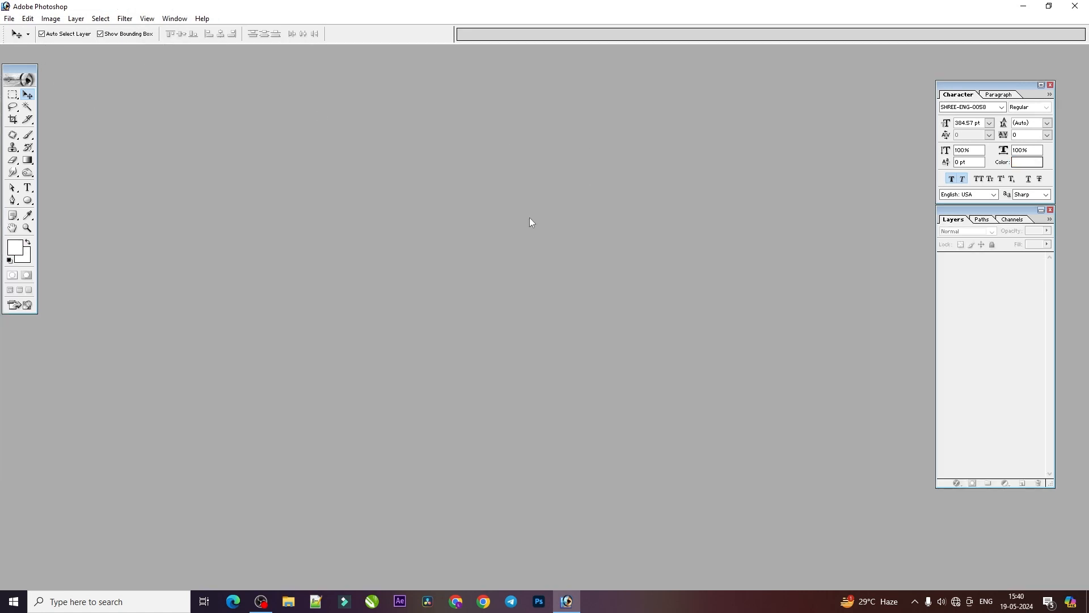
Create a blank 60 x 36 inch document at 72 pixels/inch in CMYK Color with white contents
key("ctrl+n")
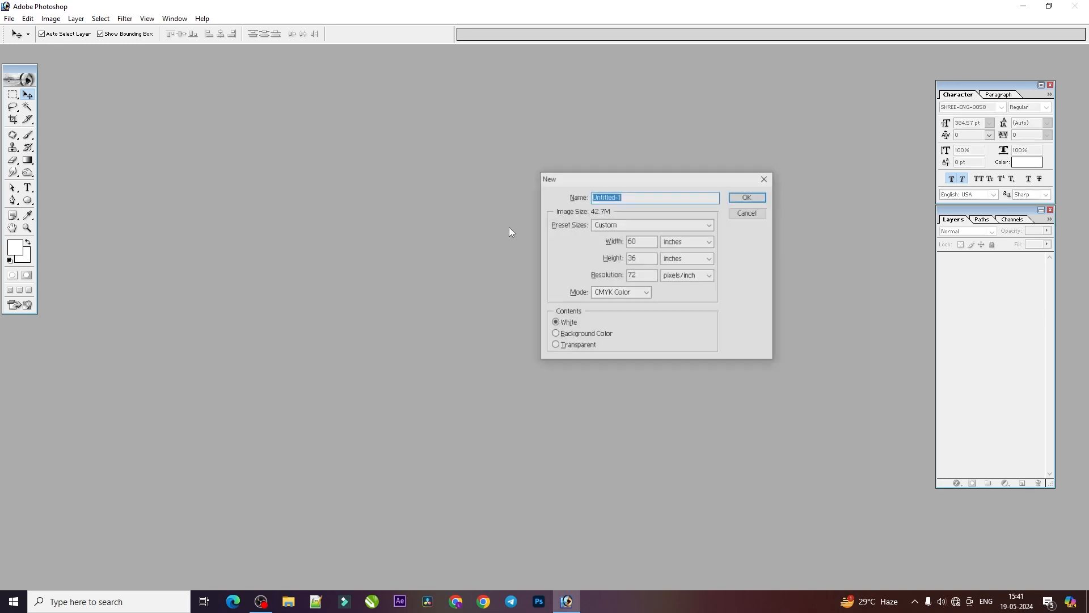
key("Tab")
key("Tab")
type("60")
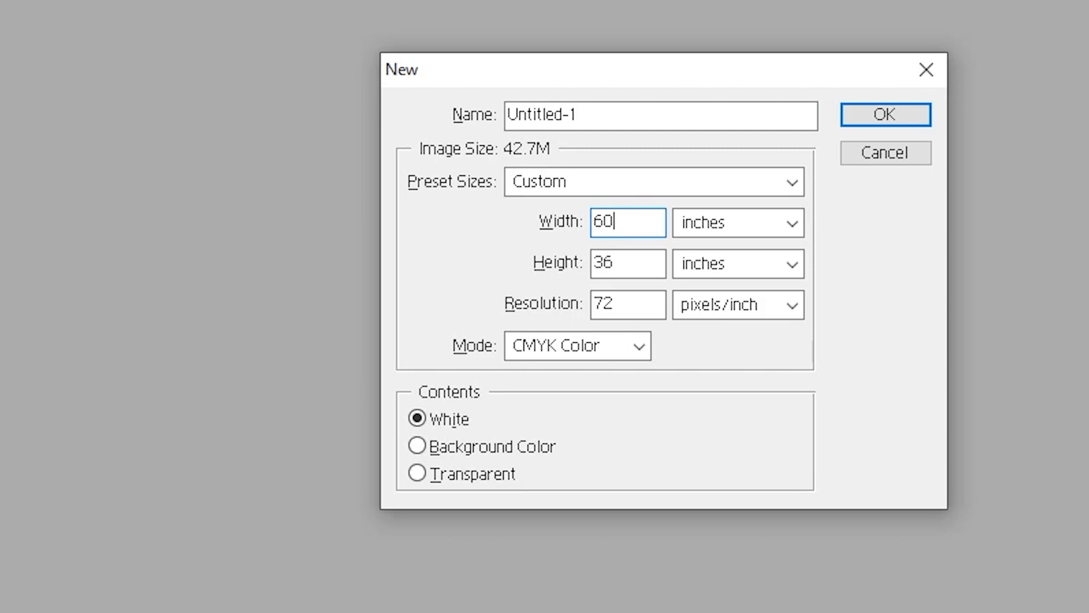
key("Tab")
type("36")
left_click(750, 272)
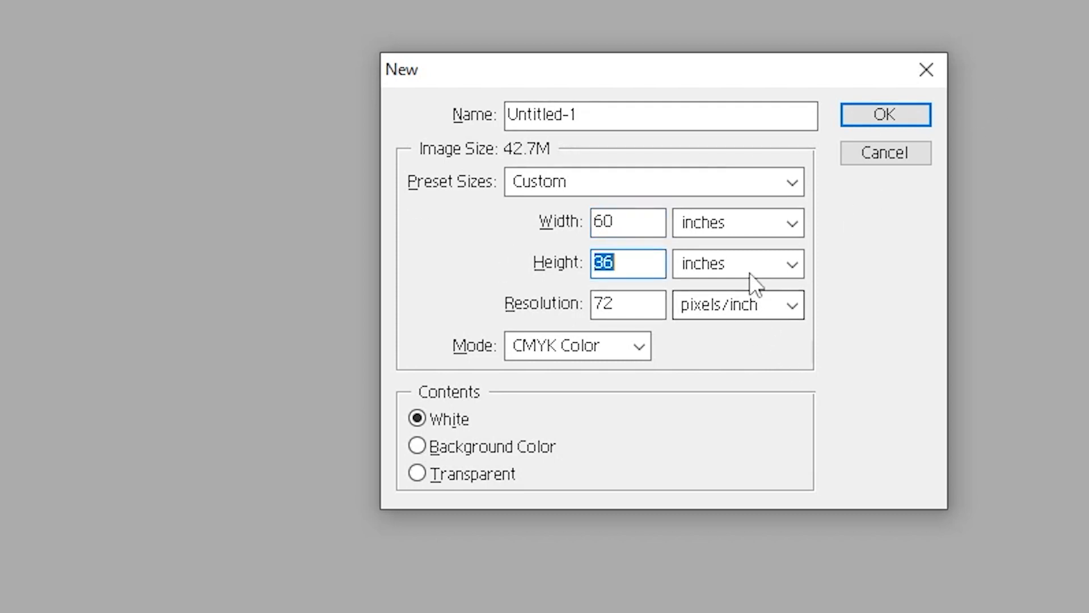
left_click(749, 274)
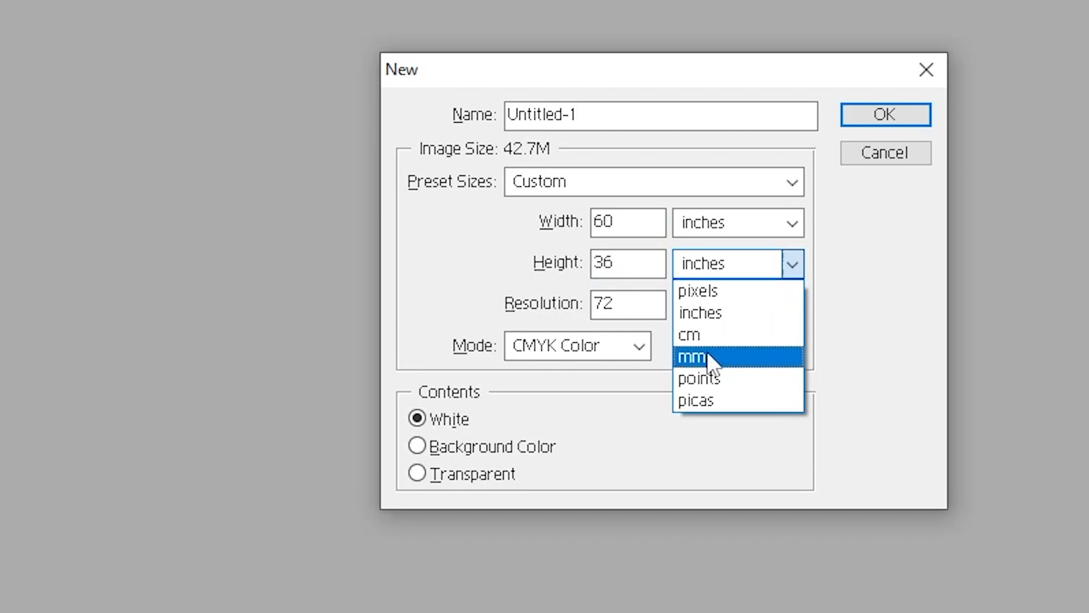
left_click(711, 318)
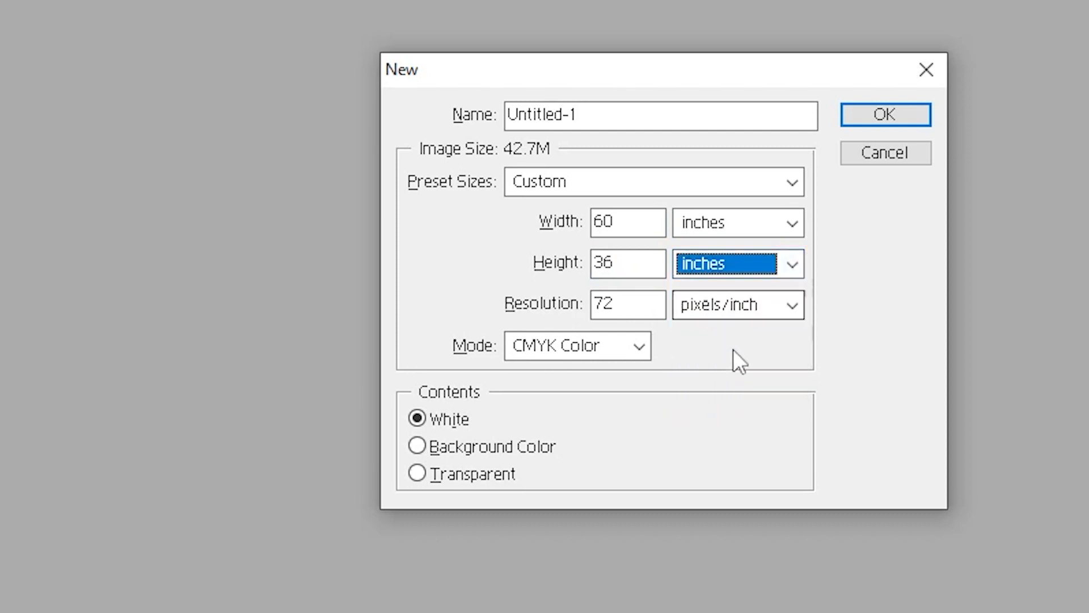
left_click(637, 308)
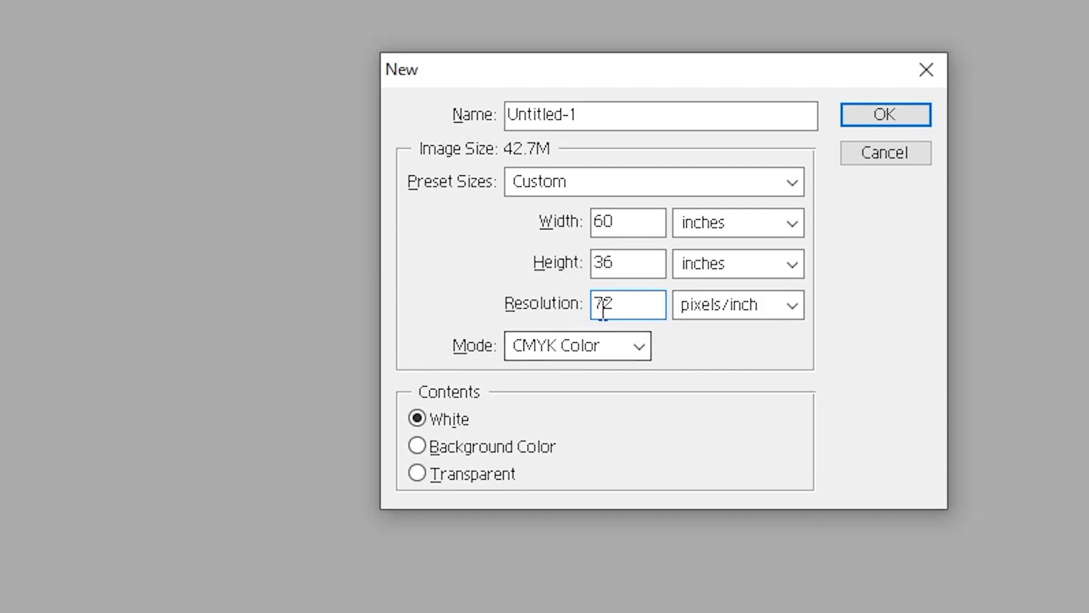
left_click(884, 112)
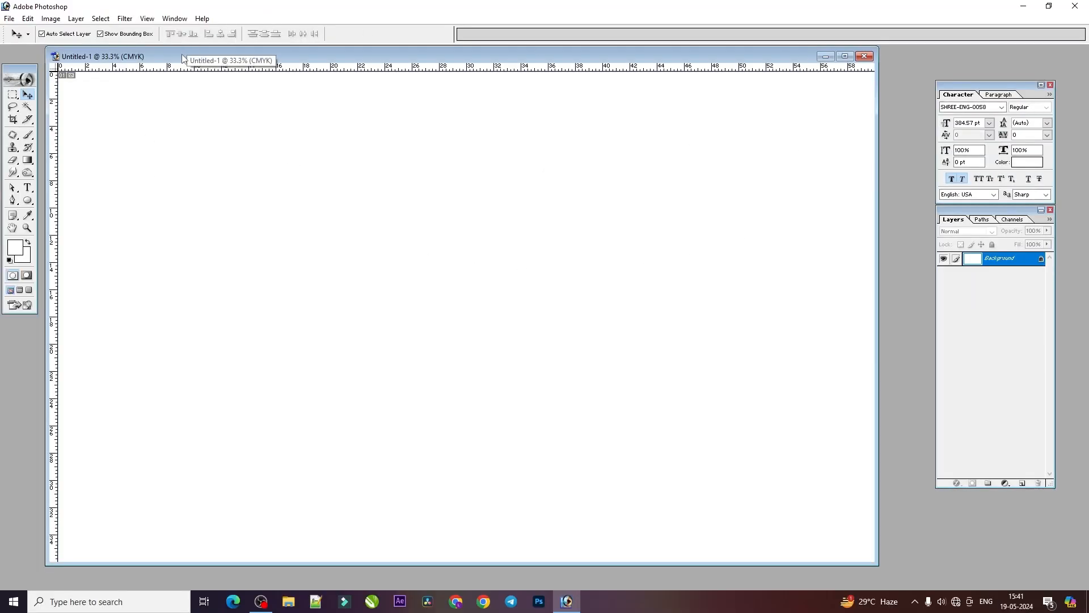
Open background.jpg from the youtub free file folder
left_click_drag(221, 51, 259, 50)
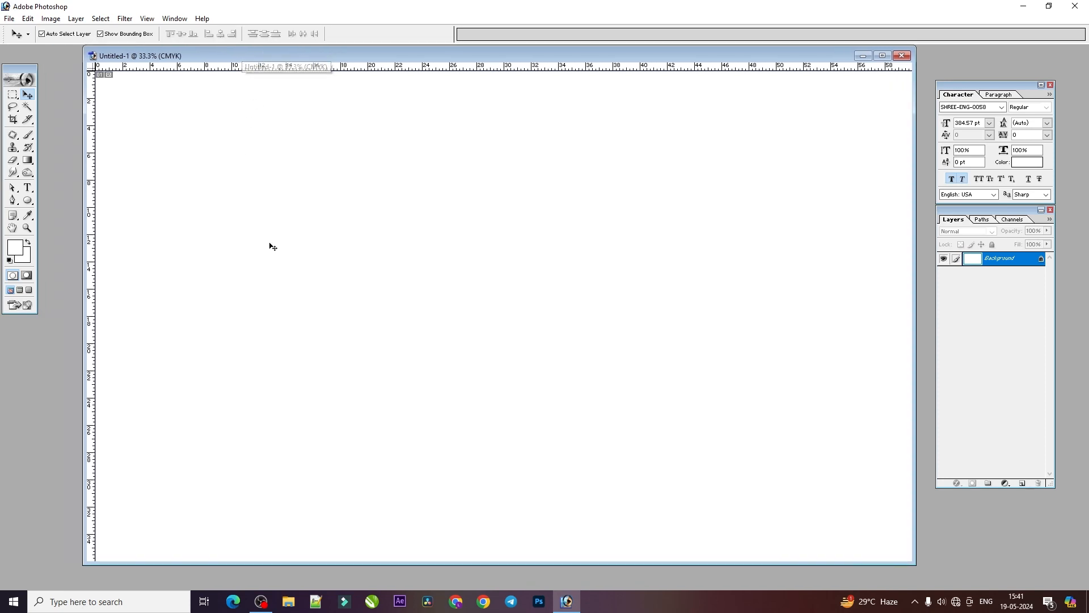
key("ctrl+minus")
key("ctrl+plus")
key("ctrl+plus")
key("ctrl+minus")
key("ctrl+minus")
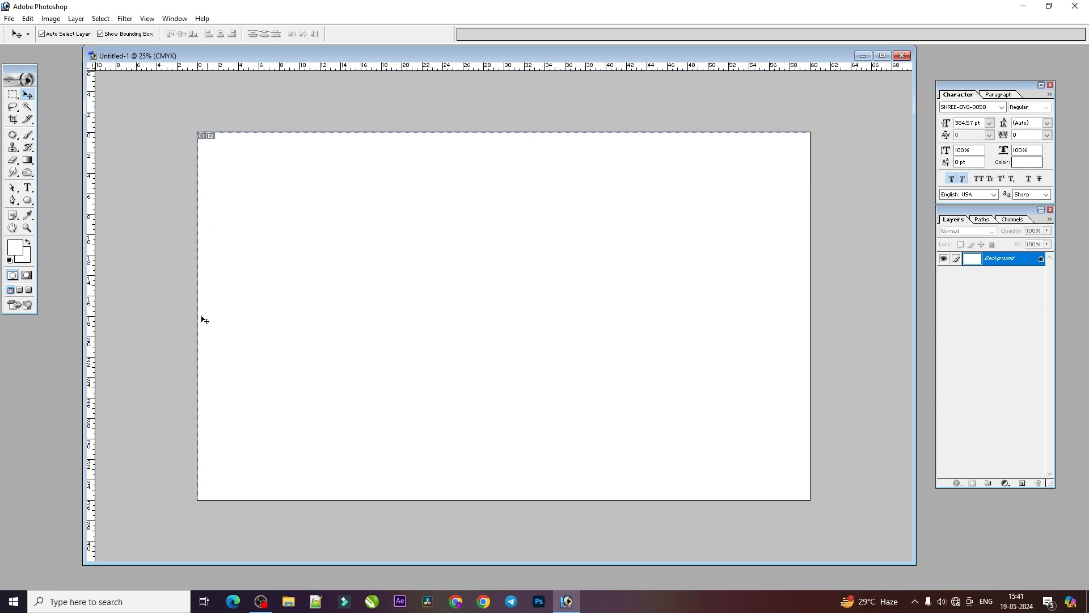
key("ctrl+o")
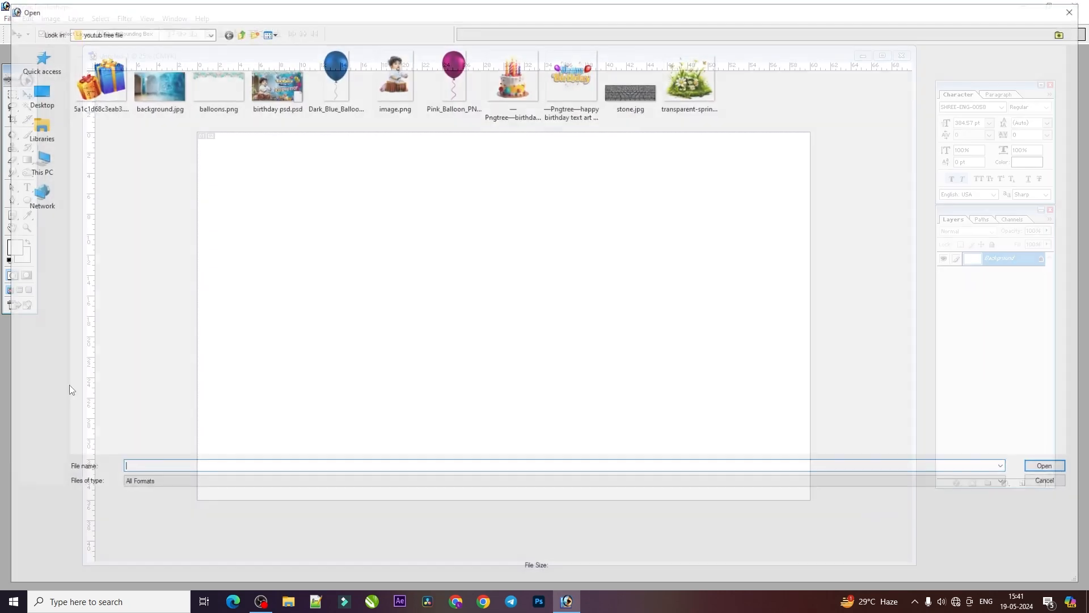
left_click(168, 94)
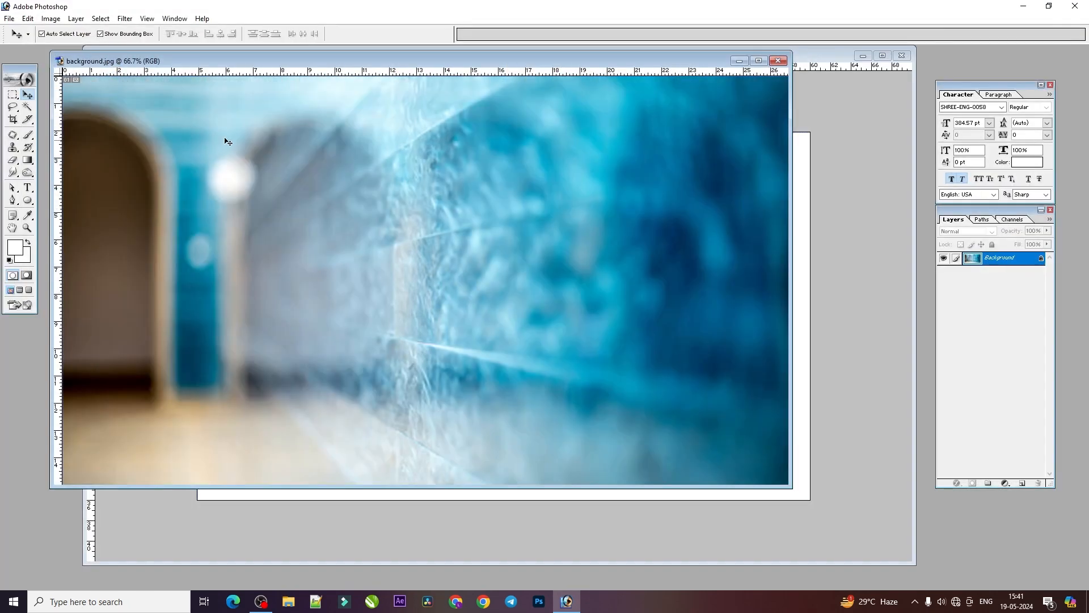
Copy the background image into the blank document, scale it to fill the whole canvas, and close the source file
left_click_drag(359, 63, 148, 73)
left_click_drag(548, 236, 328, 186)
key("ctrl+t")
left_click_drag(469, 285, 810, 499)
key("Return")
left_click(66, 395)
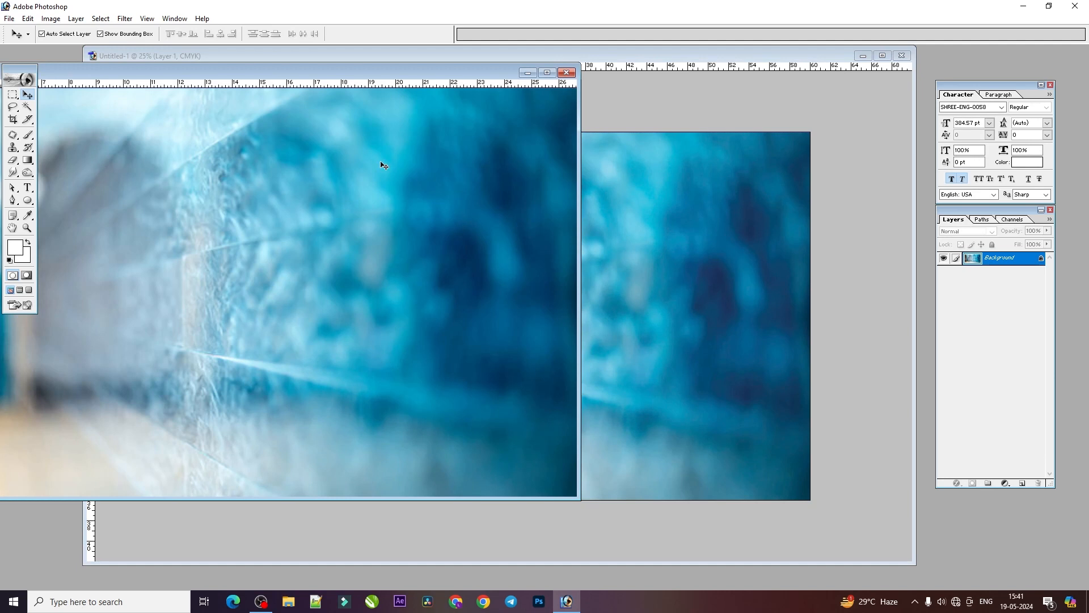
left_click(566, 69)
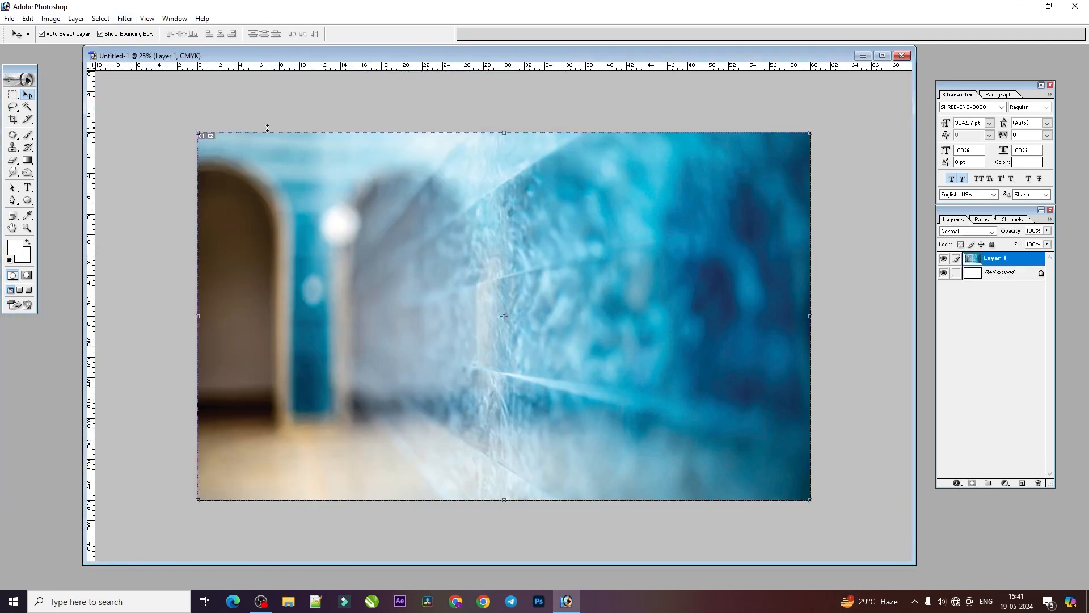
Apply a Gaussian Blur with a radius of 30.7 pixels to the background image layer
left_click(126, 19)
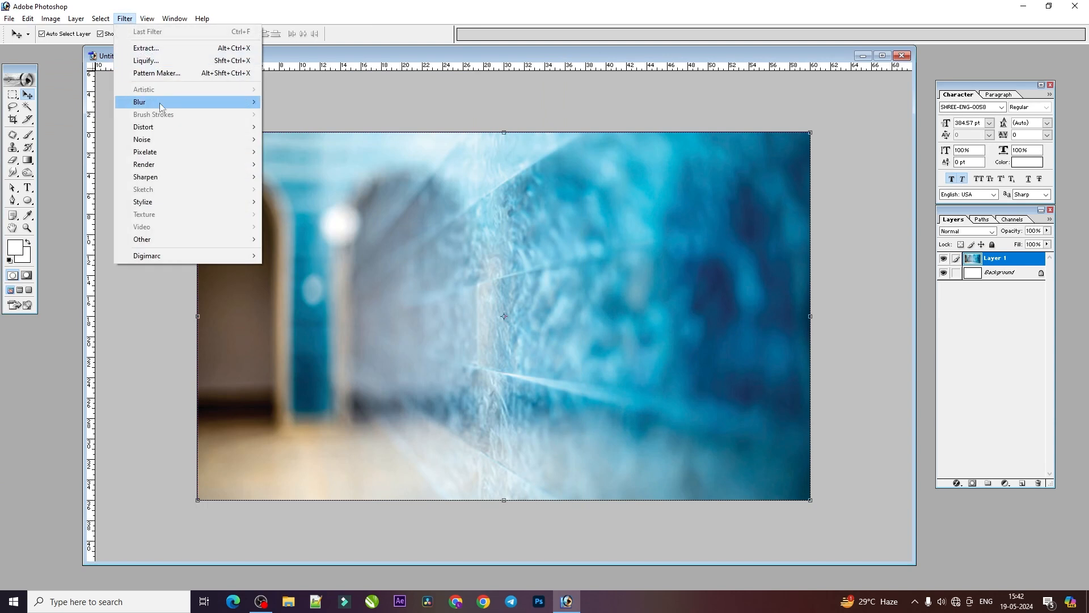
mouse_move(165, 103)
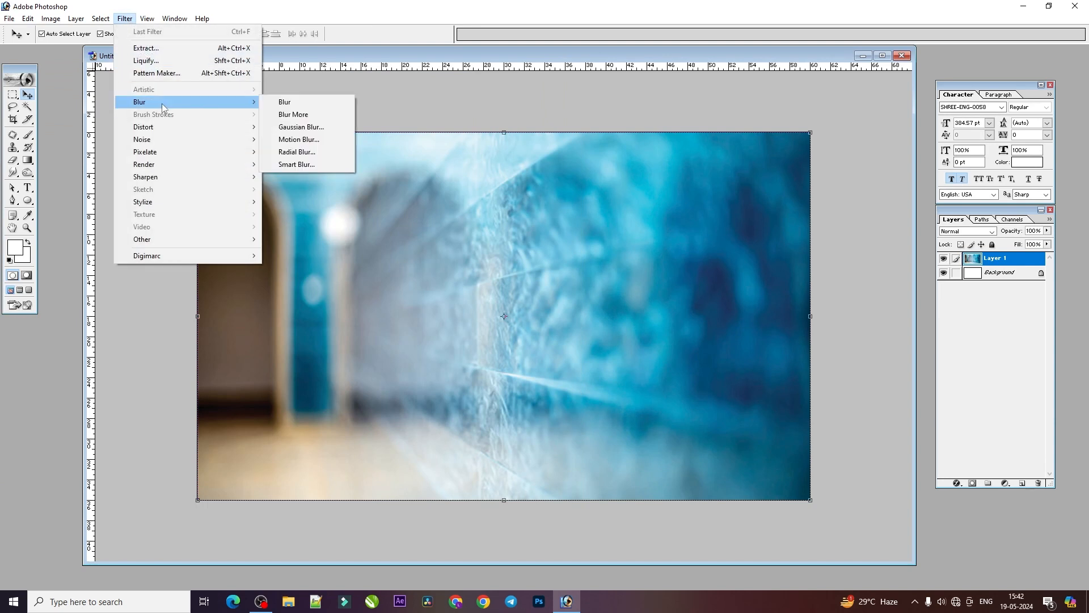
left_click(302, 127)
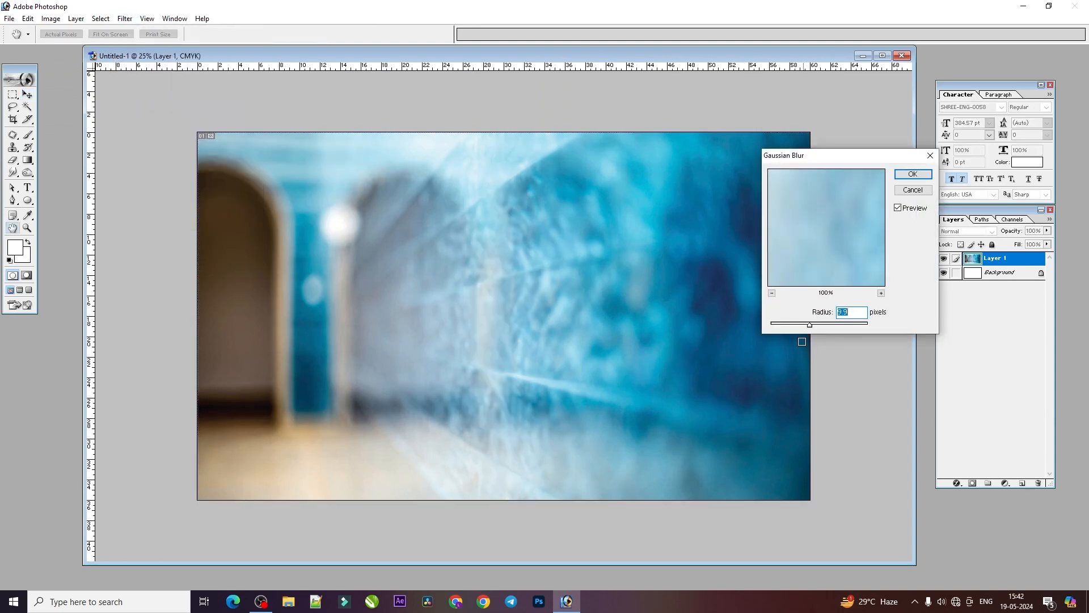
left_click(820, 325)
left_click_drag(820, 325, 821, 325)
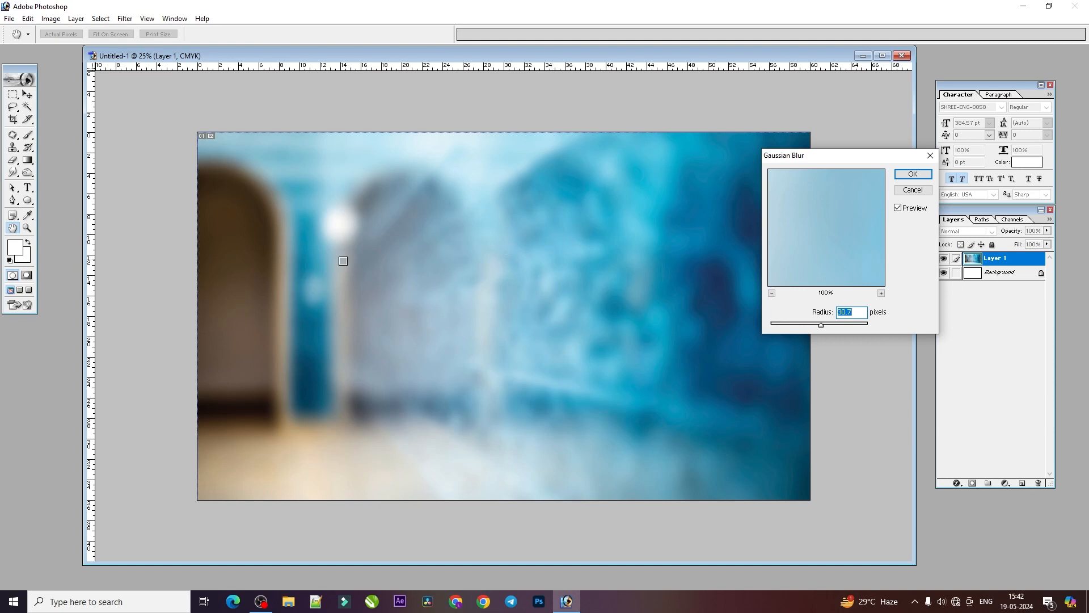
left_click(914, 174)
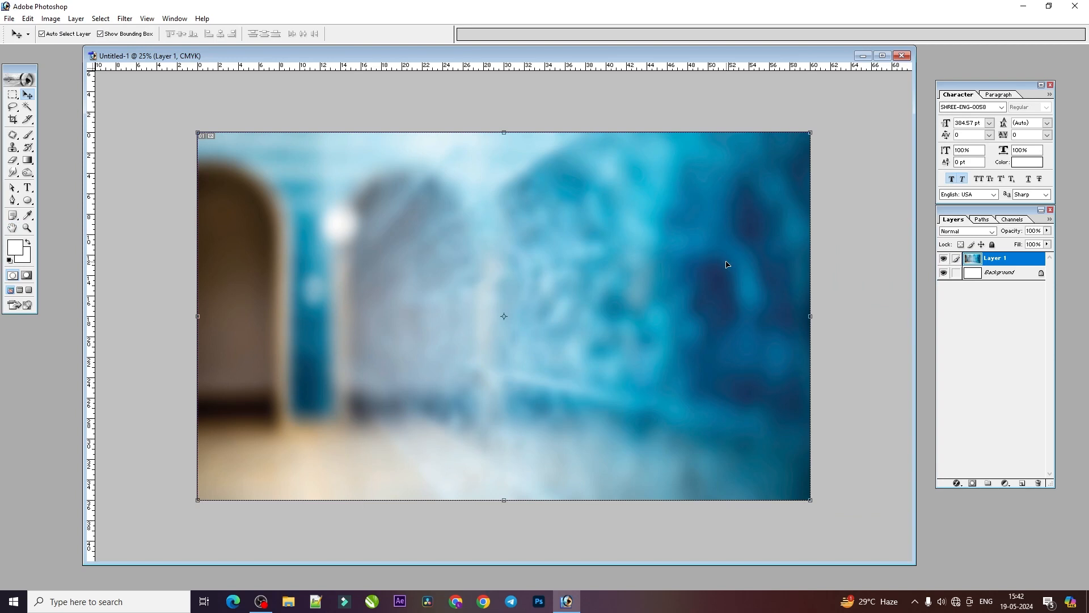
Duplicate the blurred layer with the copy blended in Soft Light, and merge it with the layer beneath
key("ctrl+j")
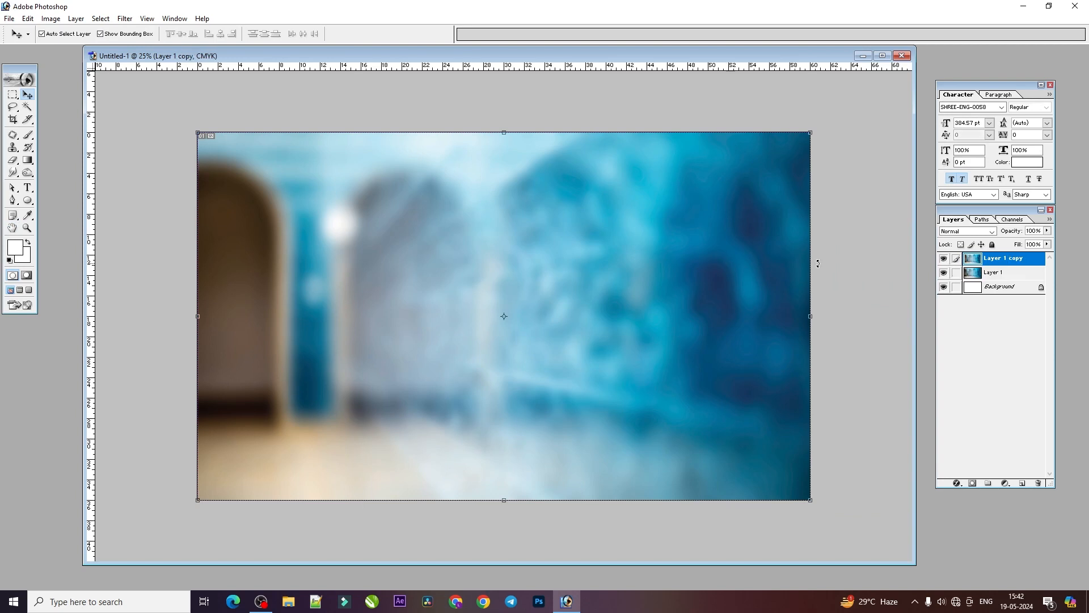
left_click(961, 232)
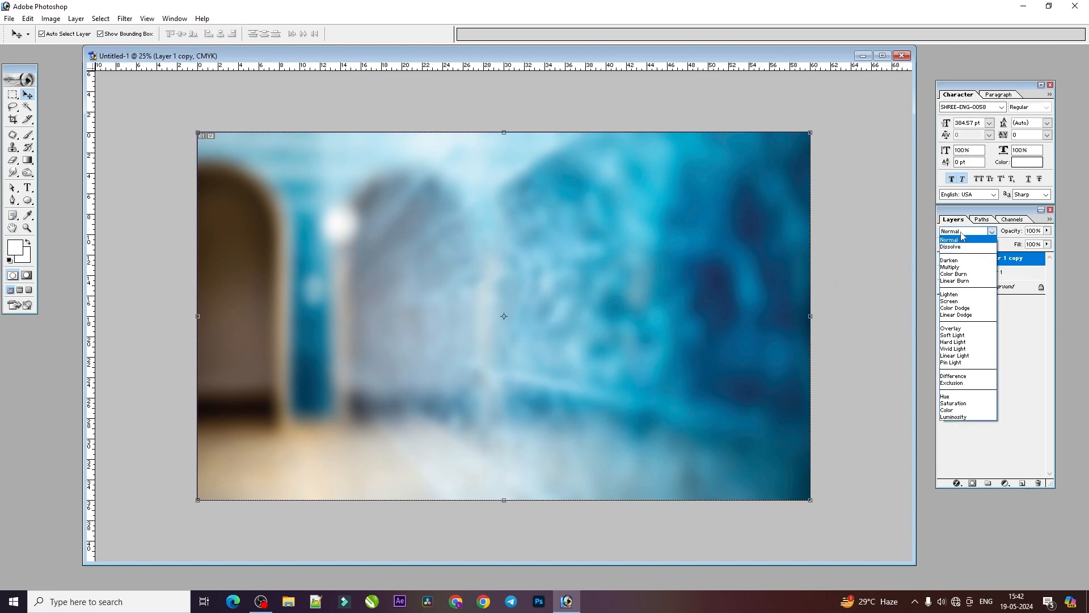
left_click(954, 335)
left_click(944, 259)
left_click(944, 260)
left_click(944, 262)
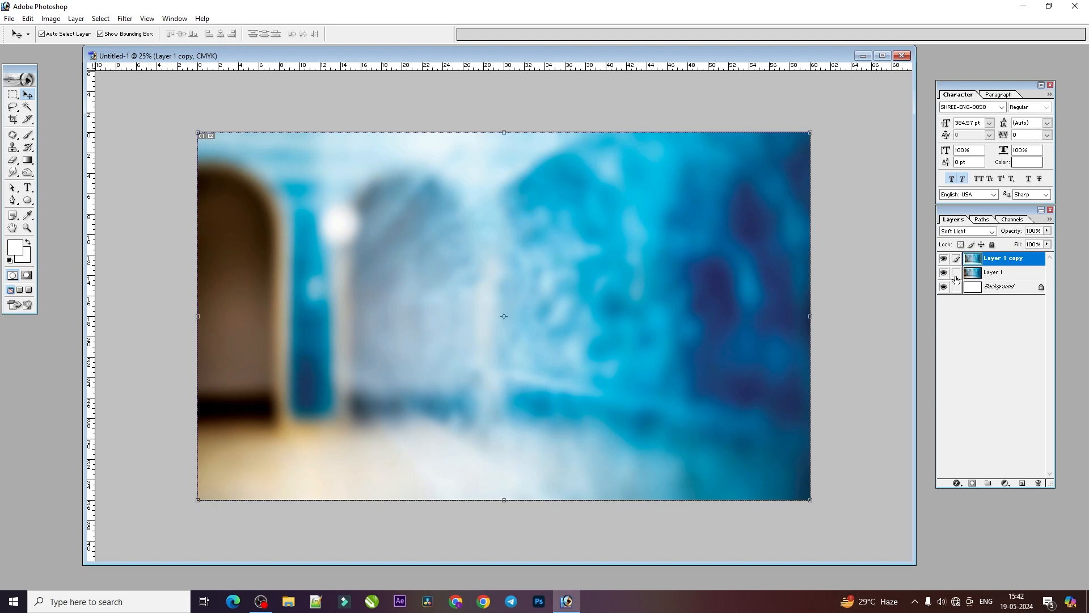
left_click(956, 273)
key("ctrl+e")
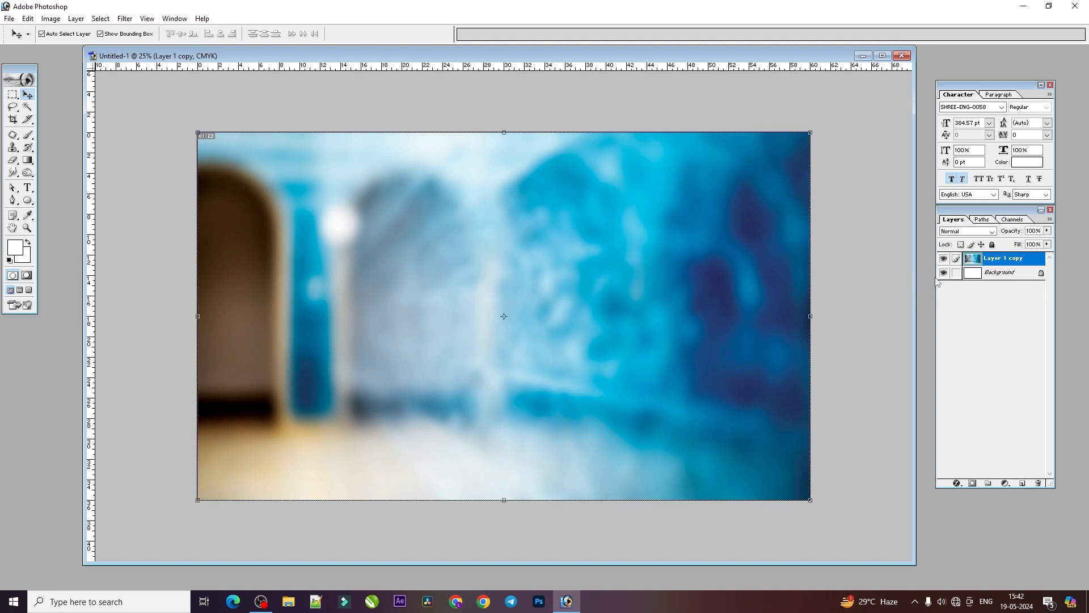
Open balloons.png from the youtub free file folder
key("ctrl+o")
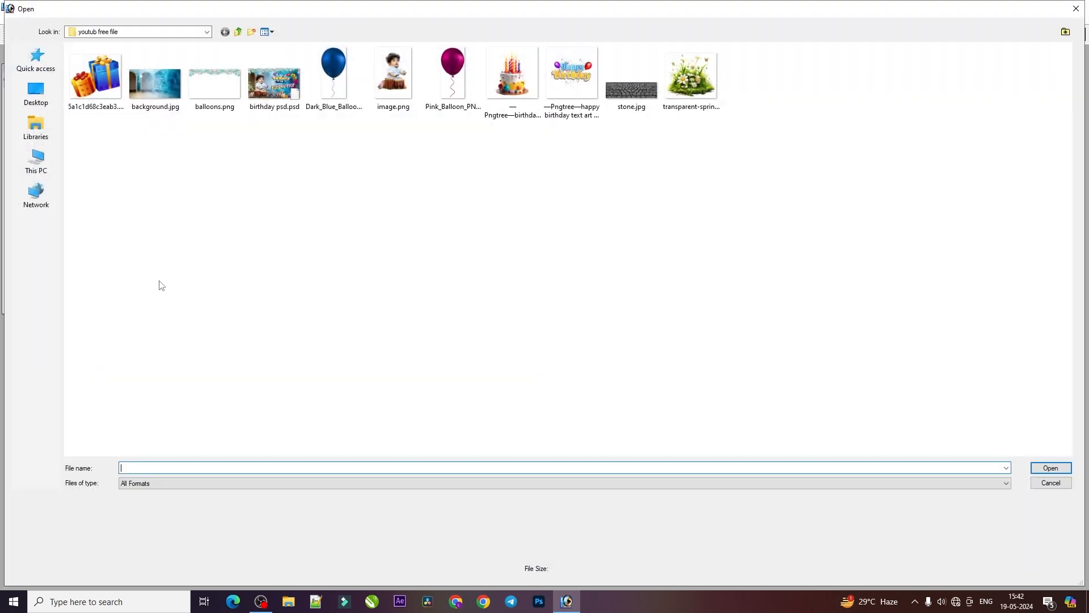
left_click(219, 93)
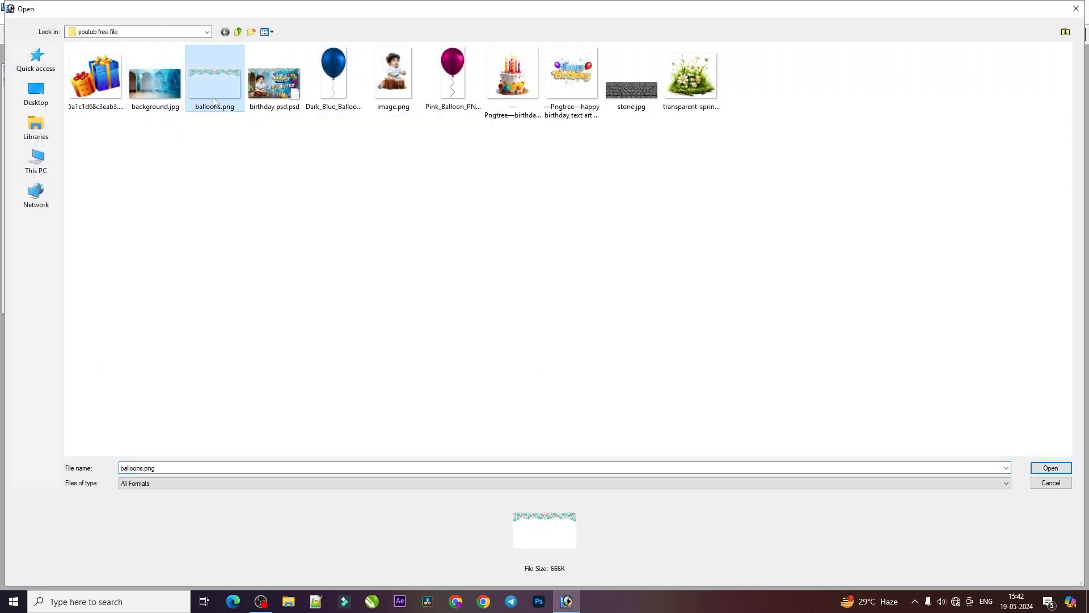
double_click(212, 86)
Copy the balloon garland to the canvas's top edge, stretch it across the full width, and close its source file
left_click_drag(348, 111, 827, 244)
left_click_drag(738, 258, 288, 146)
key("ctrl+t")
left_click_drag(469, 170, 810, 203)
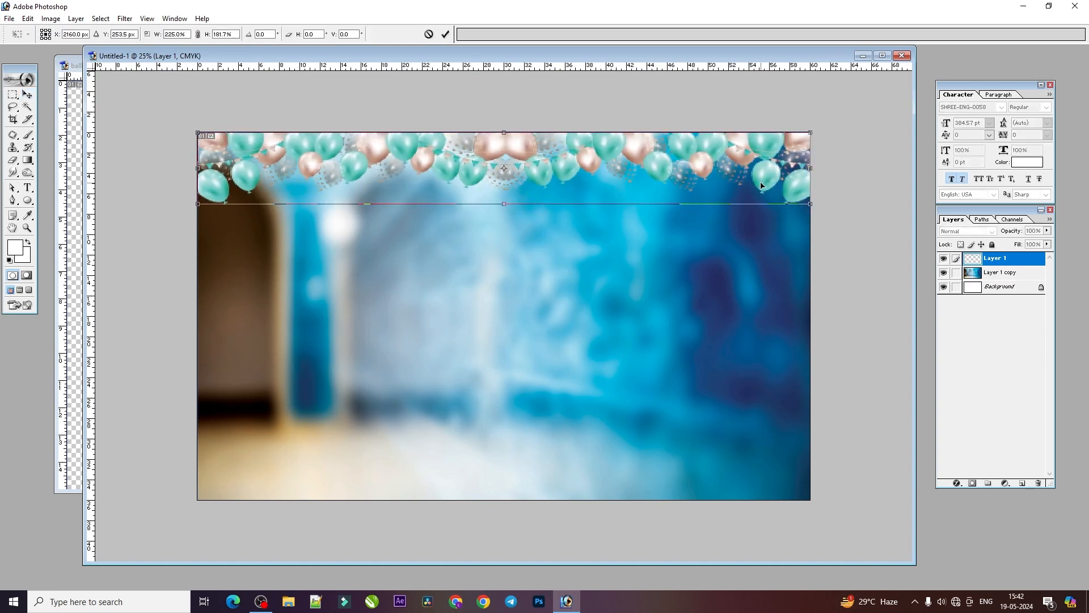
key("Return")
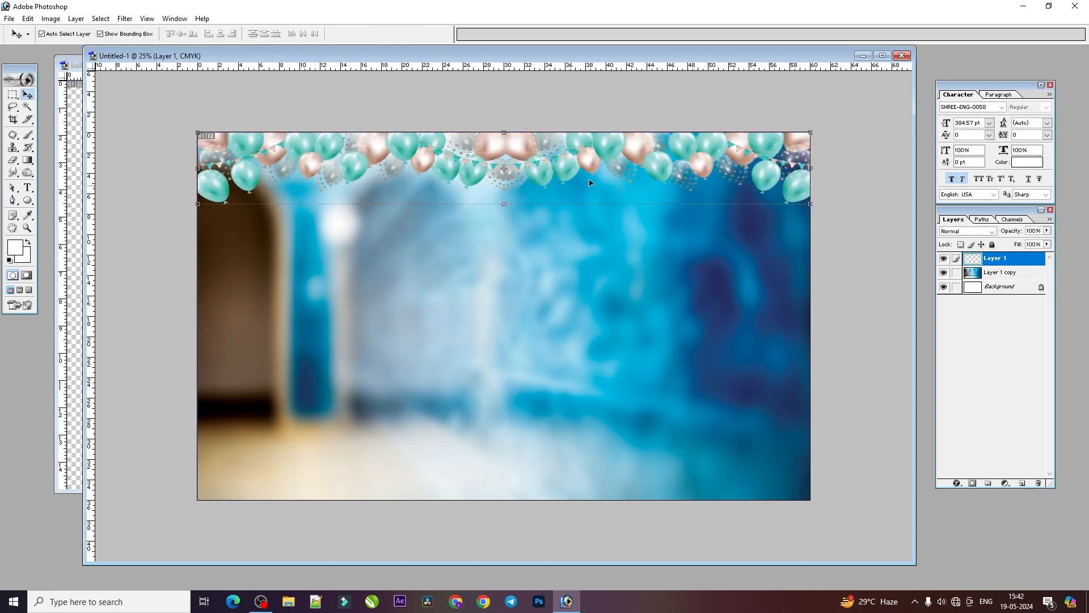
left_click(72, 310)
left_click(782, 67)
left_click(547, 224)
double_click(66, 311)
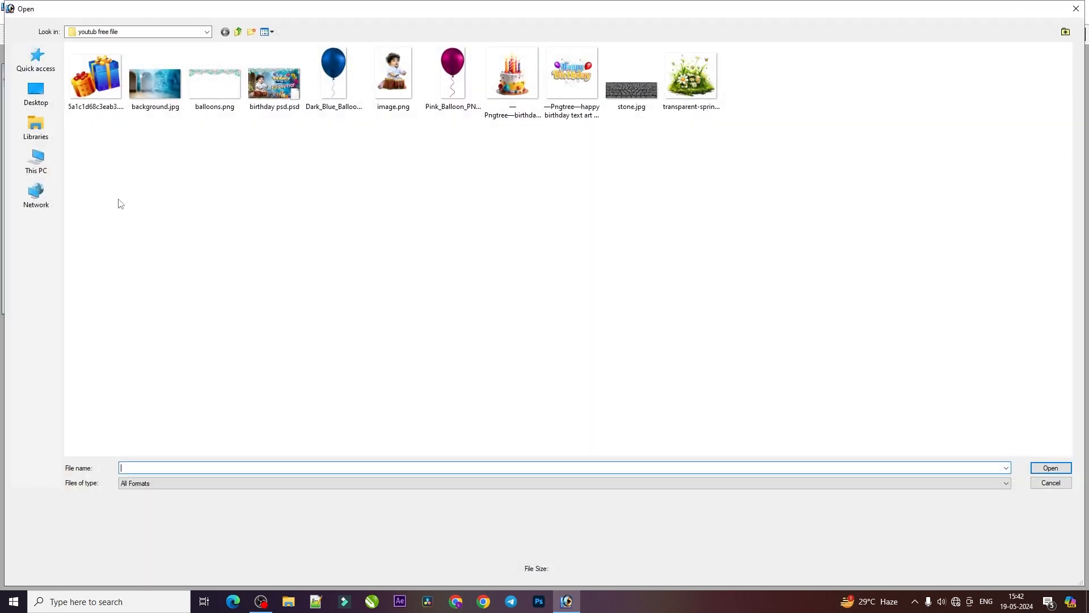
left_click(1076, 8)
double_click(74, 416)
left_click(1076, 8)
Open stone.jpg from the youtub free file folder
double_click(26, 423)
left_click(104, 92)
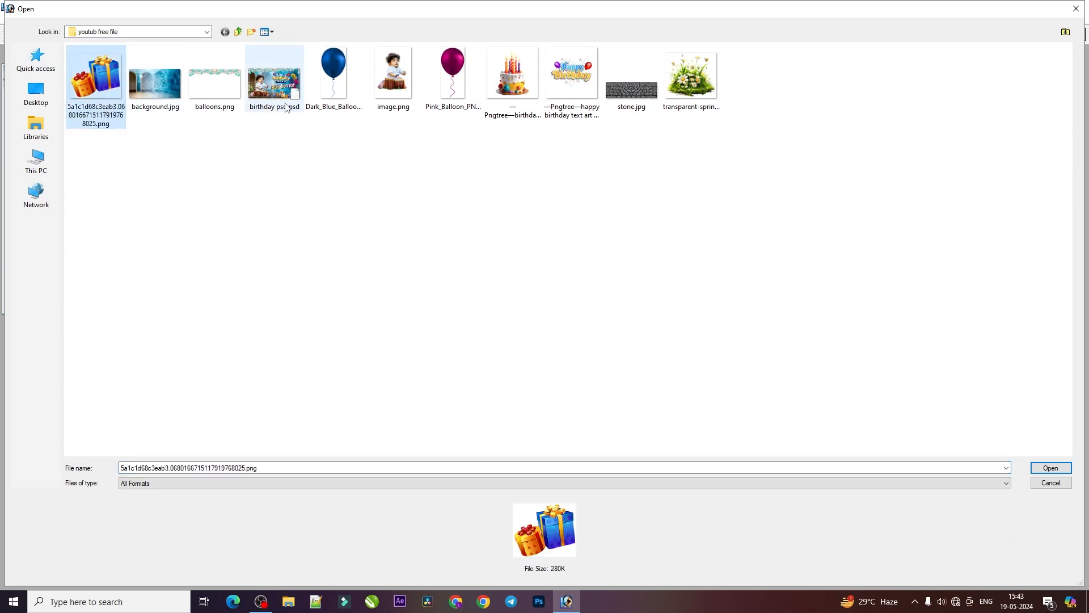
left_click(632, 101)
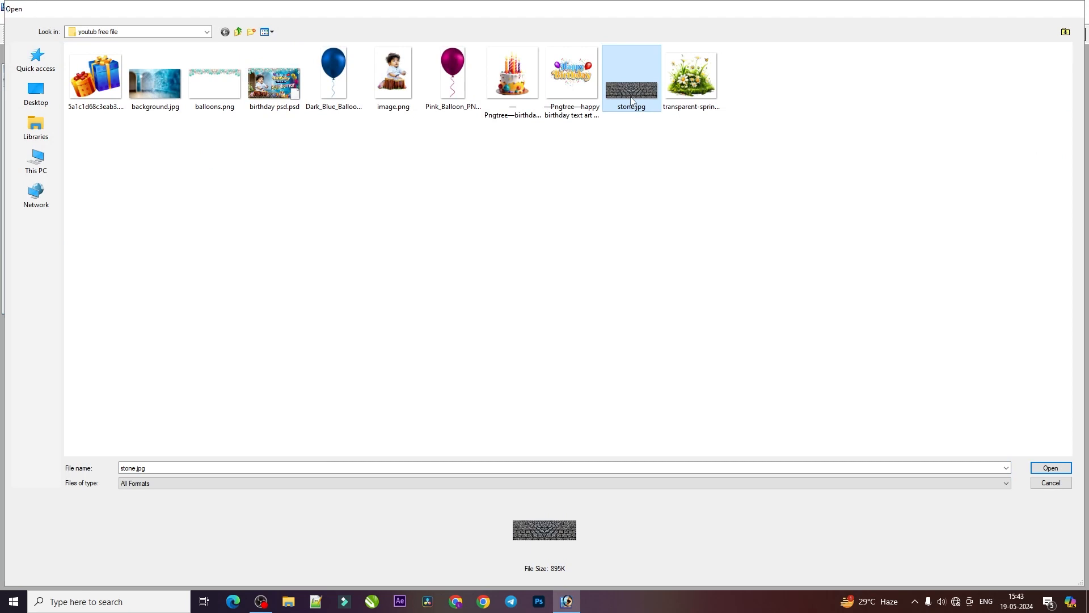
double_click(631, 100)
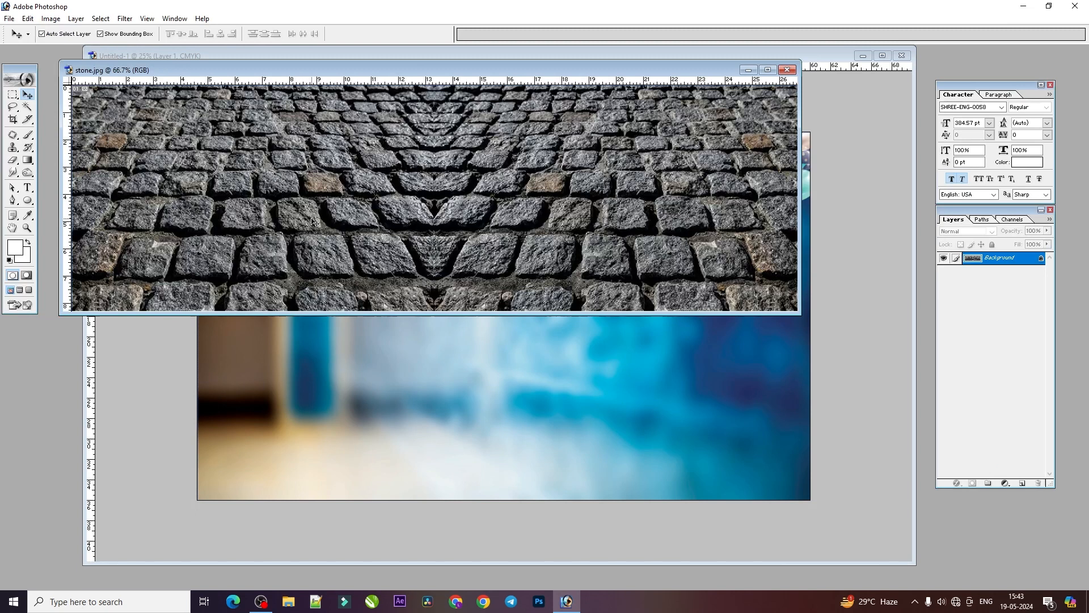
Copy the stone image onto the banner canvas and enlarge it against the canvas's lower edge
left_click_drag(409, 205, 368, 417)
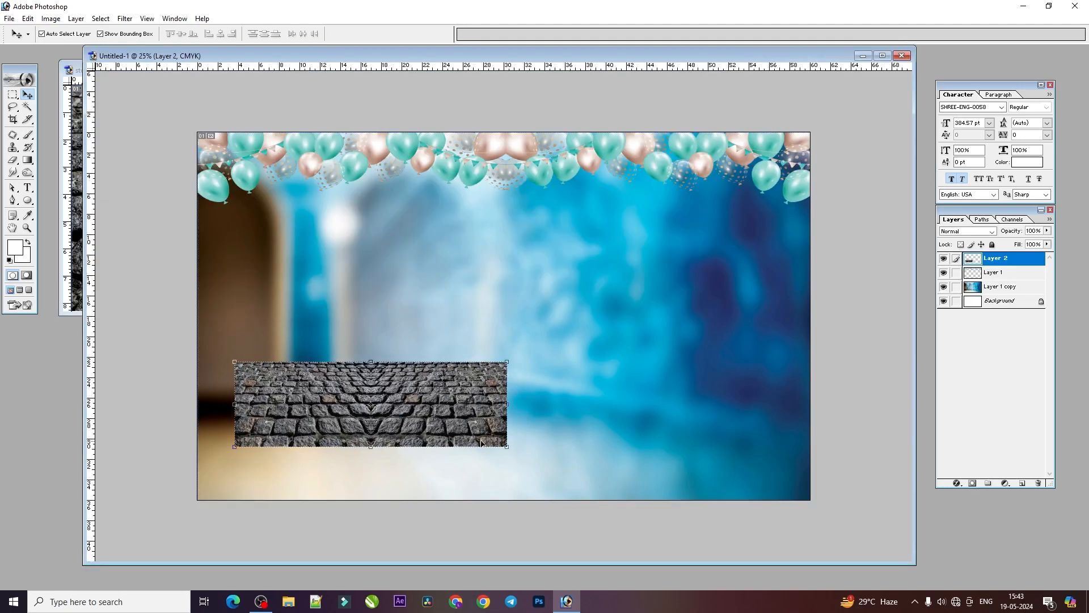
left_click_drag(506, 446, 568, 473)
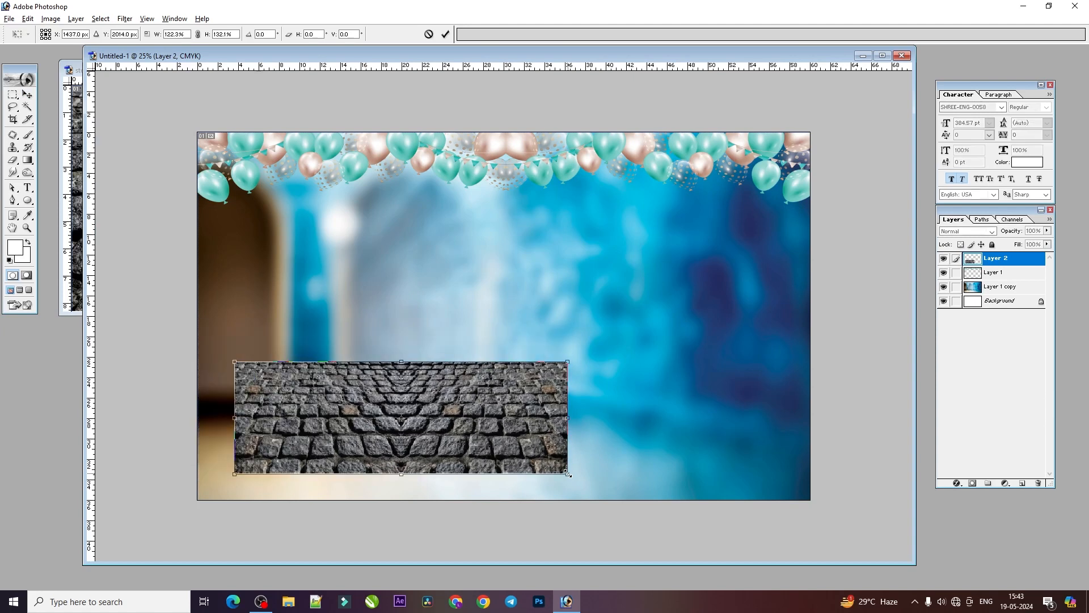
key("Return")
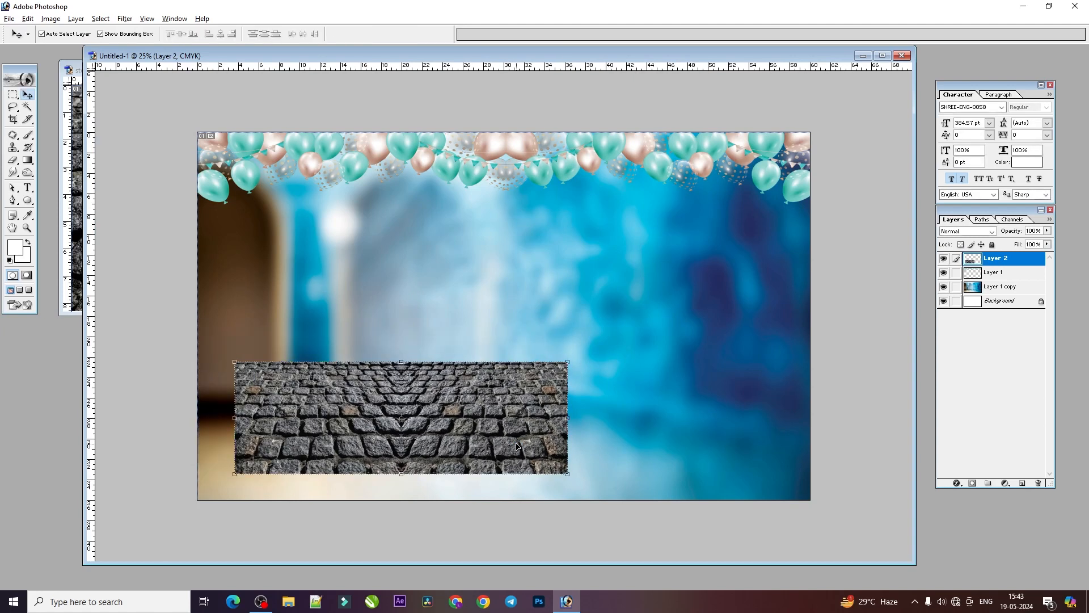
left_click_drag(568, 473, 593, 482)
key("Return")
left_click_drag(541, 452, 555, 471)
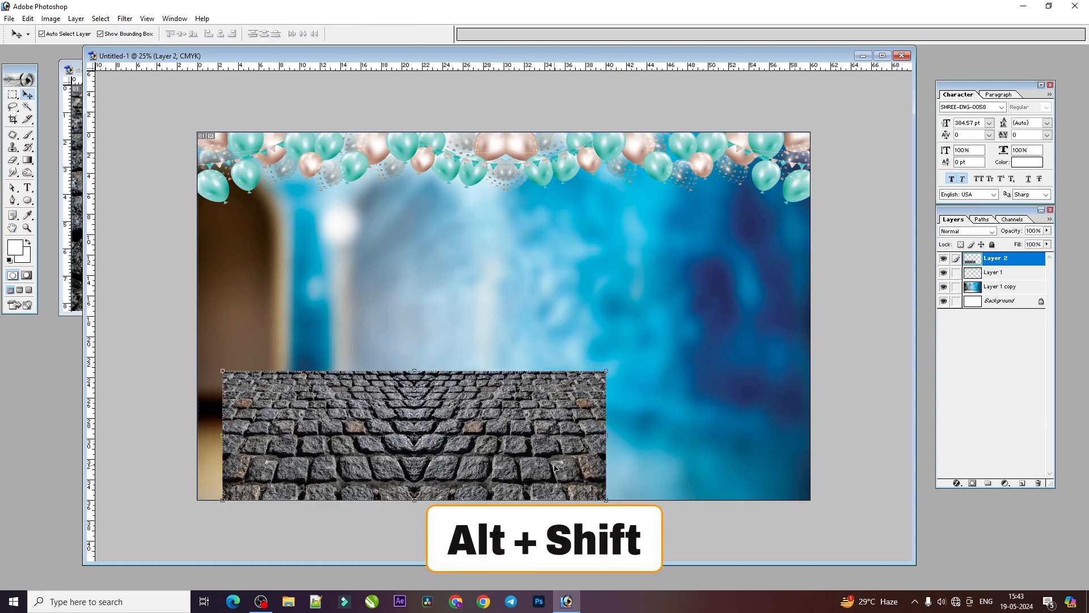
left_click(608, 374)
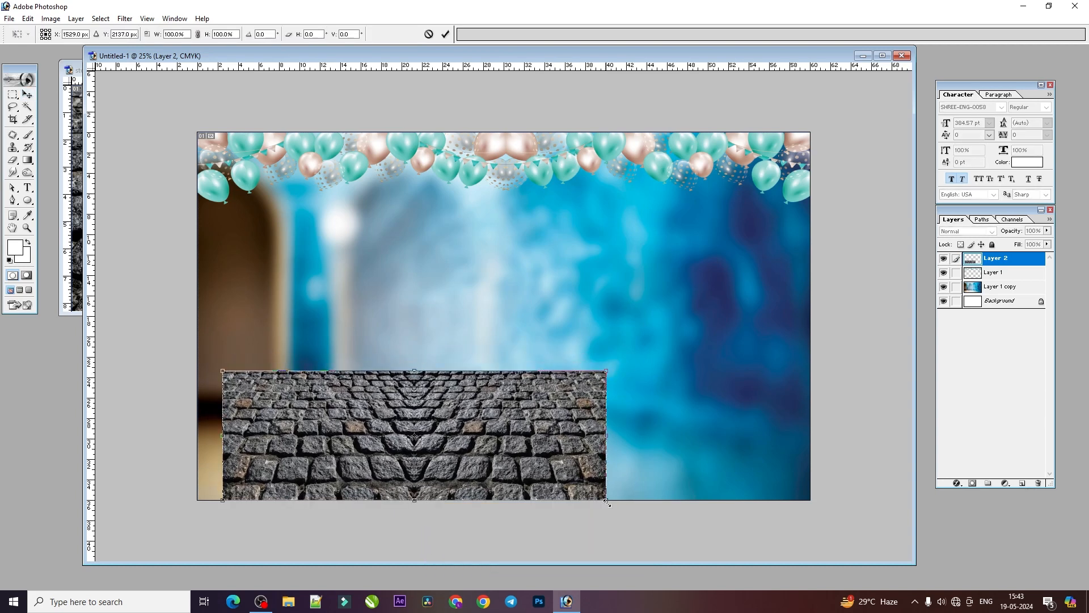
key("Return")
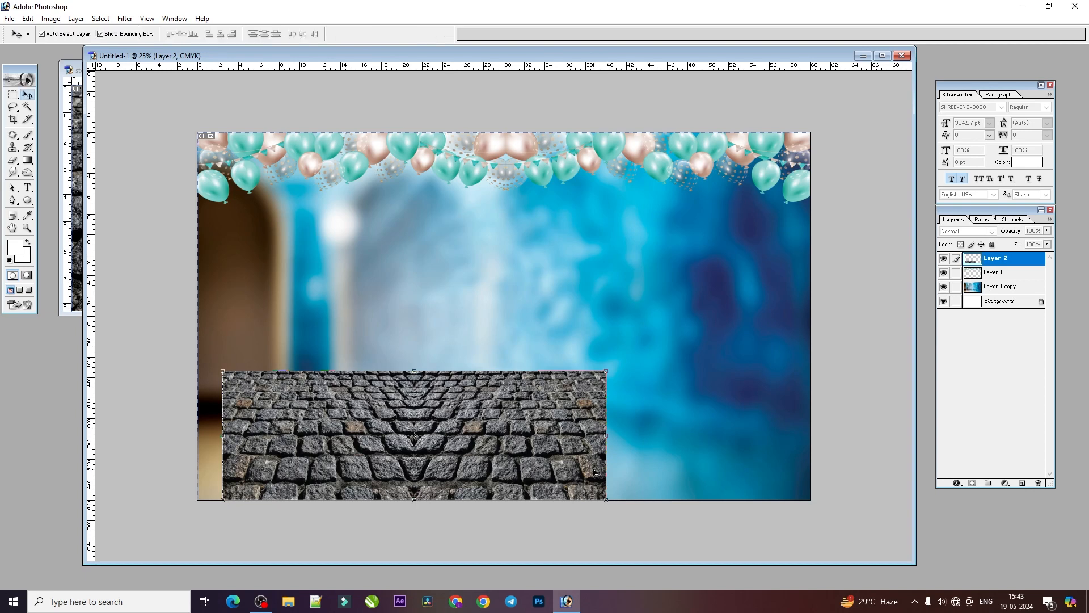
Distort the stone layer into a perspective floor by pulling both of its lower corners outward
key("ctrl+t")
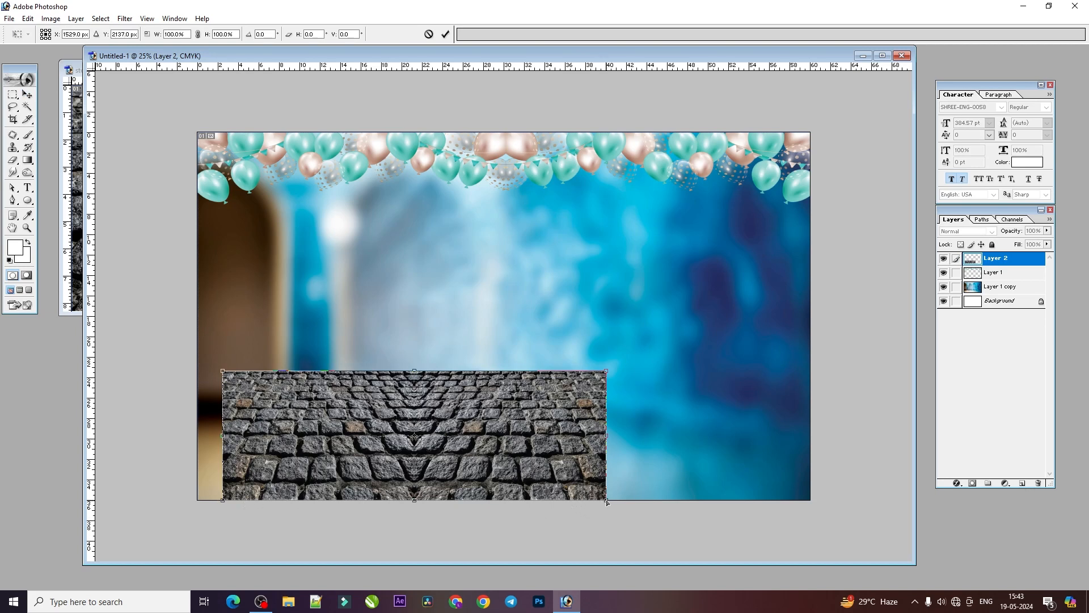
left_click_drag(606, 502, 665, 505)
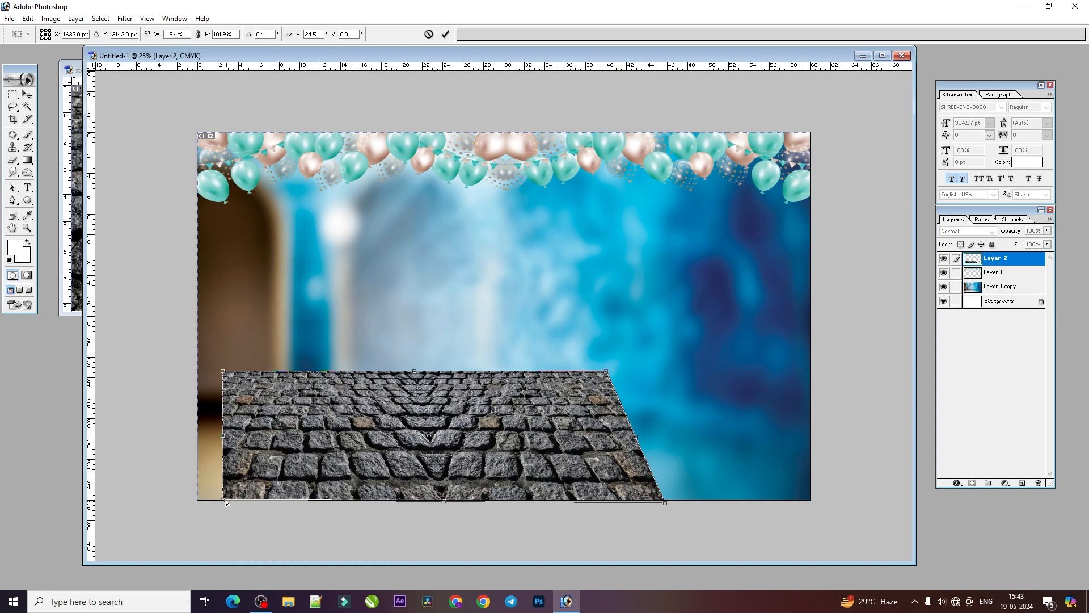
left_click_drag(224, 502, 184, 505)
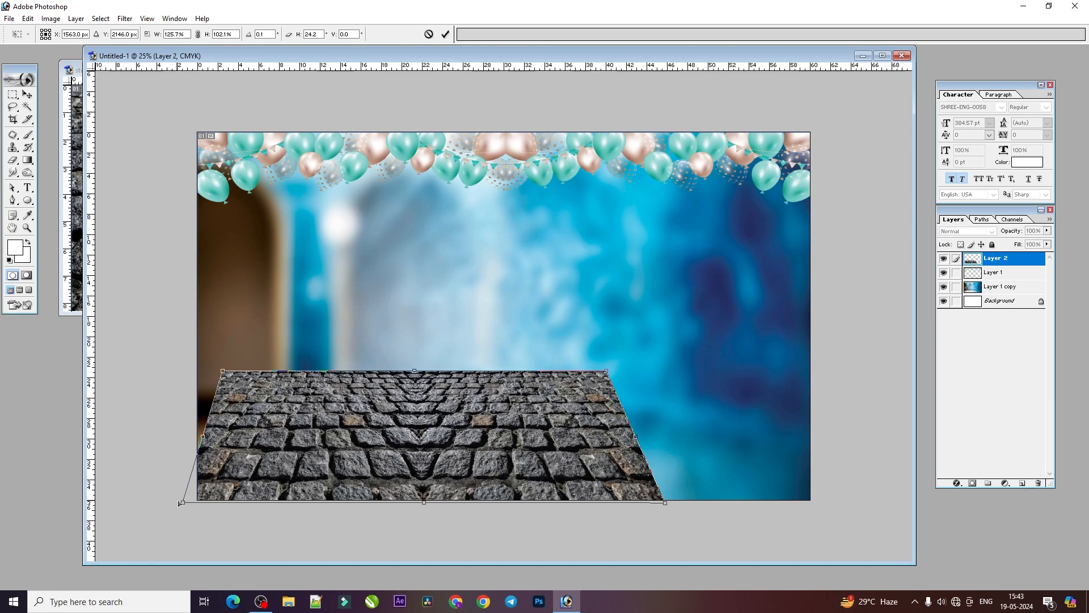
left_click_drag(183, 502, 179, 502)
key("Return")
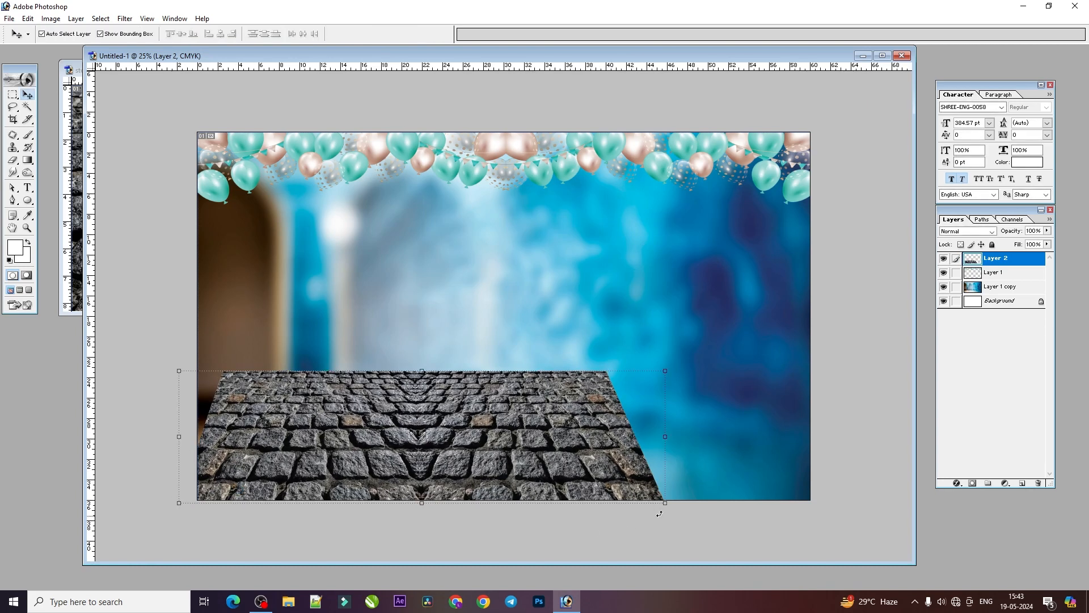
Stretch the stone floor across most of the canvas width and shift it down along the lower edge
left_click_drag(665, 503, 783, 512)
key("Return")
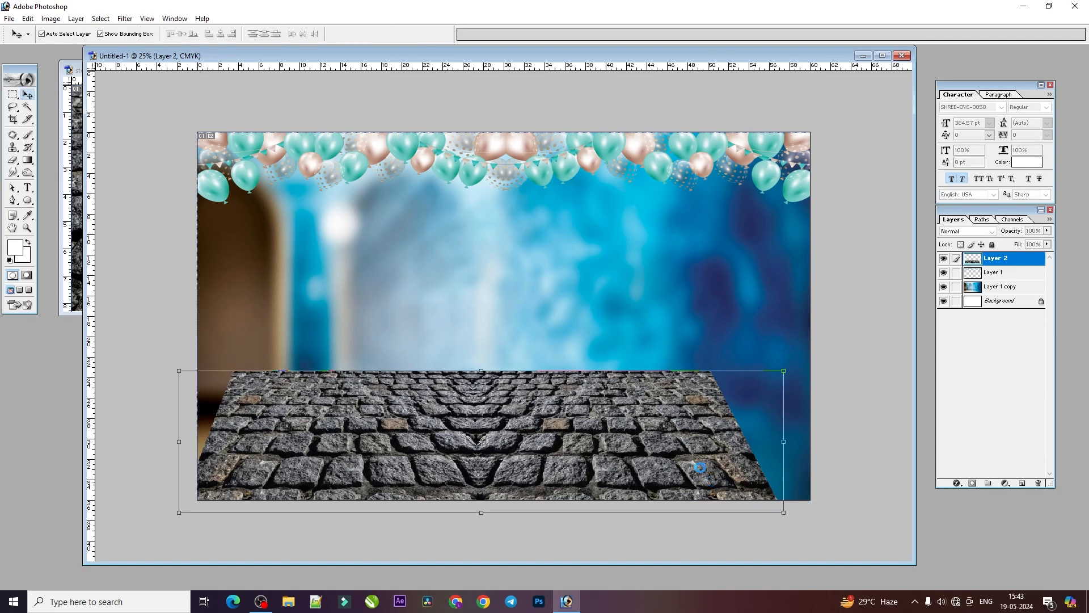
left_click_drag(608, 376, 578, 433)
key("Return")
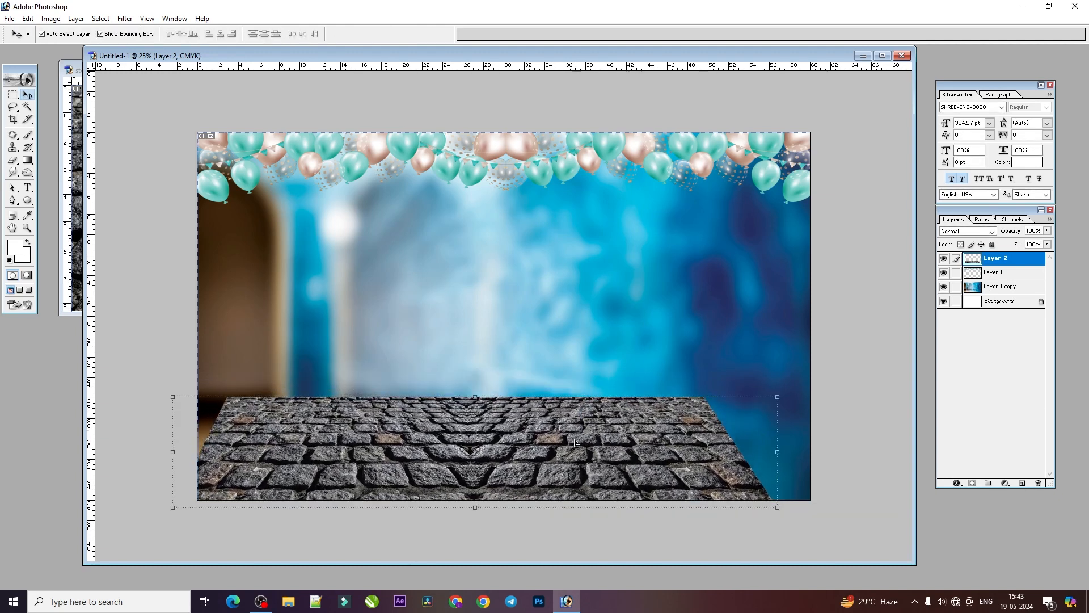
mouse_move(321, 420)
left_mouse_down()
mouse_move(297, 421)
mouse_move(325, 419)
left_mouse_up()
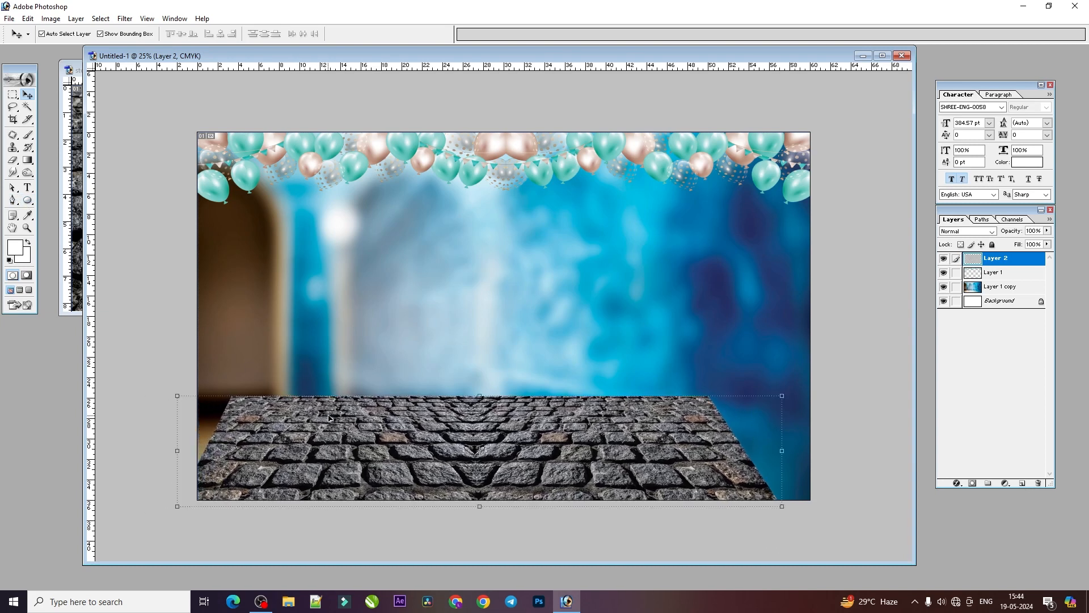
Add a layer mask to the stone floor layer and choose the Brush tool for painting on it
right_click(12, 161)
left_click(33, 134)
right_click(28, 138)
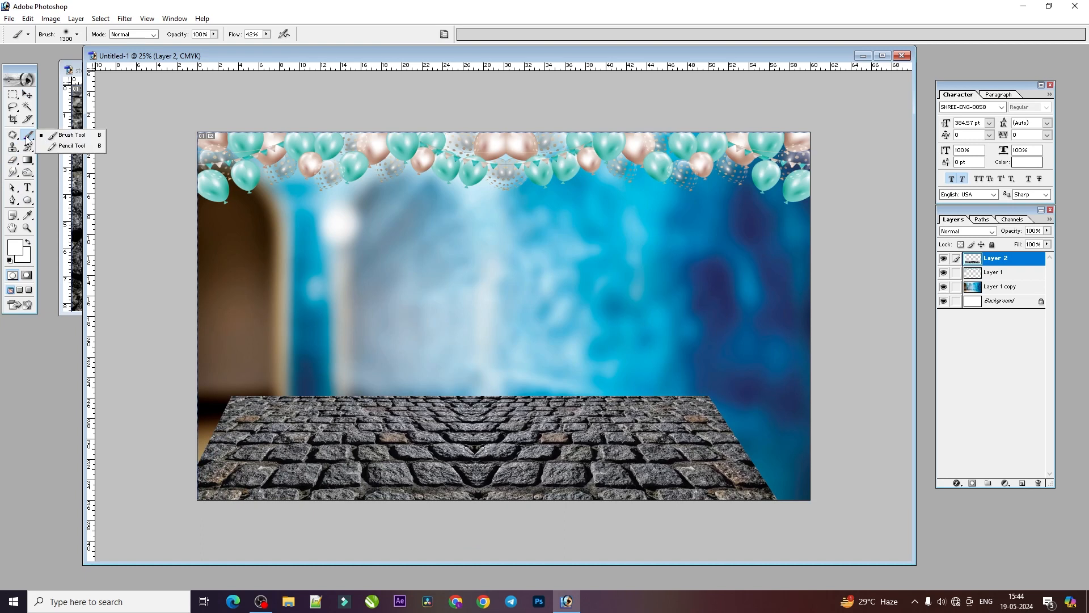
left_click(970, 483)
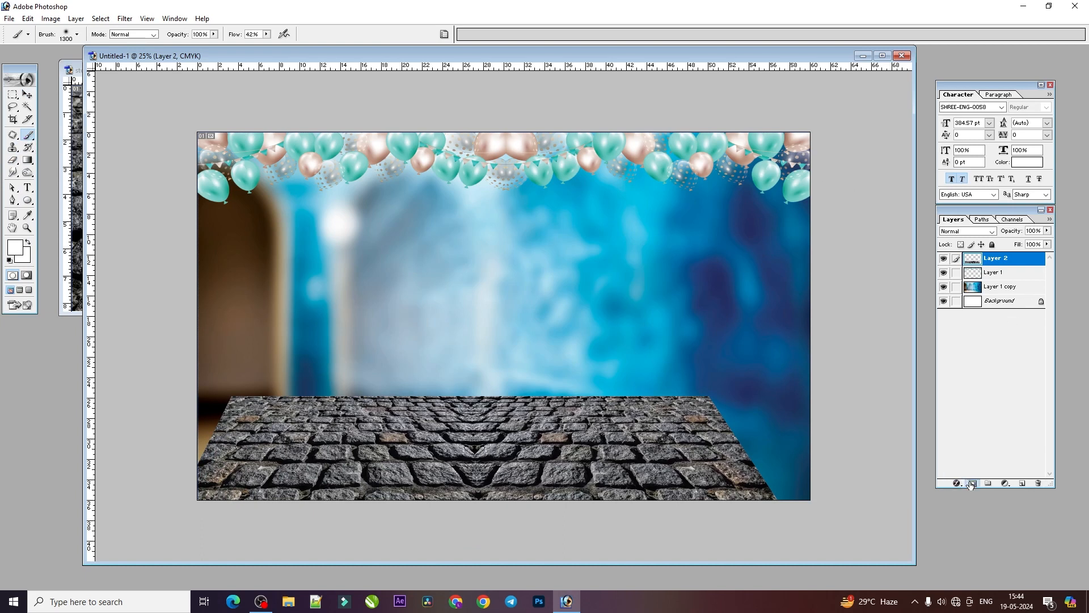
left_click(944, 259)
left_click(943, 259)
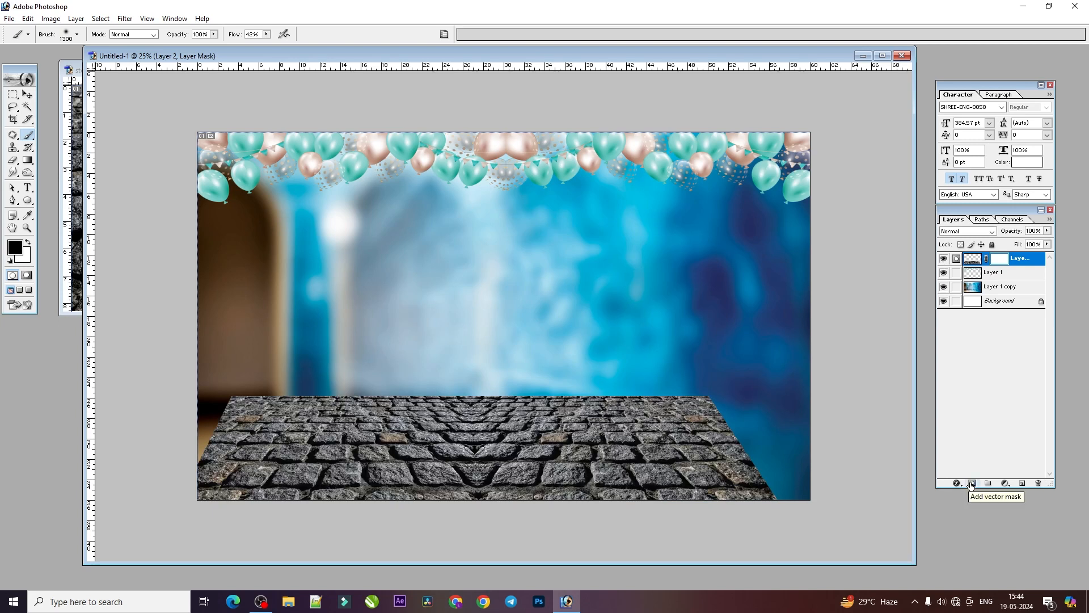
left_click(971, 484)
key("ctrl+z")
Paint black on the mask at 61% flow to fade the stone floor's far edge into the background
mouse_move(599, 337)
left_mouse_down()
mouse_move(525, 332)
mouse_move(543, 353)
mouse_move(604, 364)
mouse_move(529, 365)
left_mouse_up()
key("bracketleft")
key("bracketleft")
key("bracketleft")
key("bracketleft")
key("bracketleft")
key("bracketleft")
key("bracketleft")
left_click(266, 35)
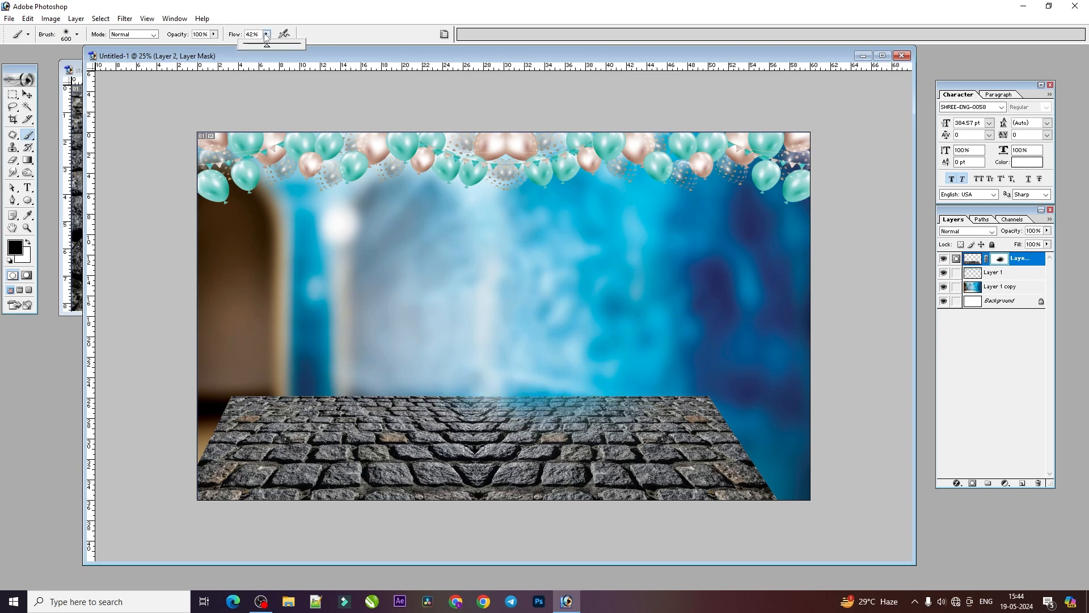
left_click(278, 44)
left_click(615, 376)
key("bracketright")
key("bracketright")
mouse_move(664, 363)
left_mouse_down()
mouse_move(587, 358)
mouse_move(786, 400)
left_mouse_up()
key("bracketright")
key("bracketright")
left_click_drag(433, 341, 203, 352)
key("bracketright")
key("bracketright")
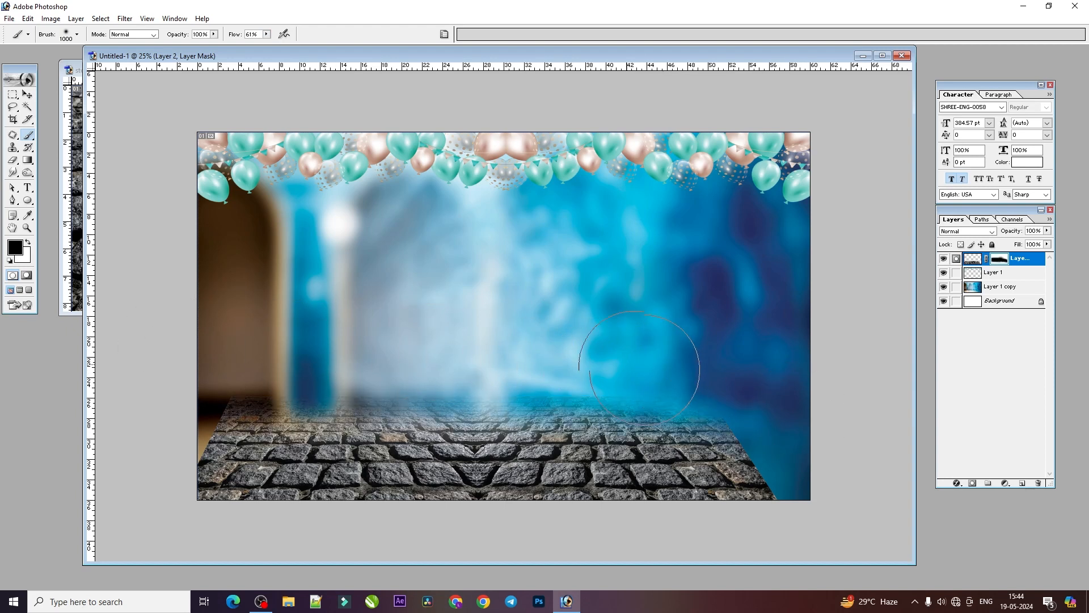
Fade the stone floor's left and right sides on the mask with a larger soft brush
mouse_move(777, 389)
left_mouse_down()
mouse_move(806, 448)
mouse_move(768, 402)
left_mouse_up()
key("bracketright")
key("bracketright")
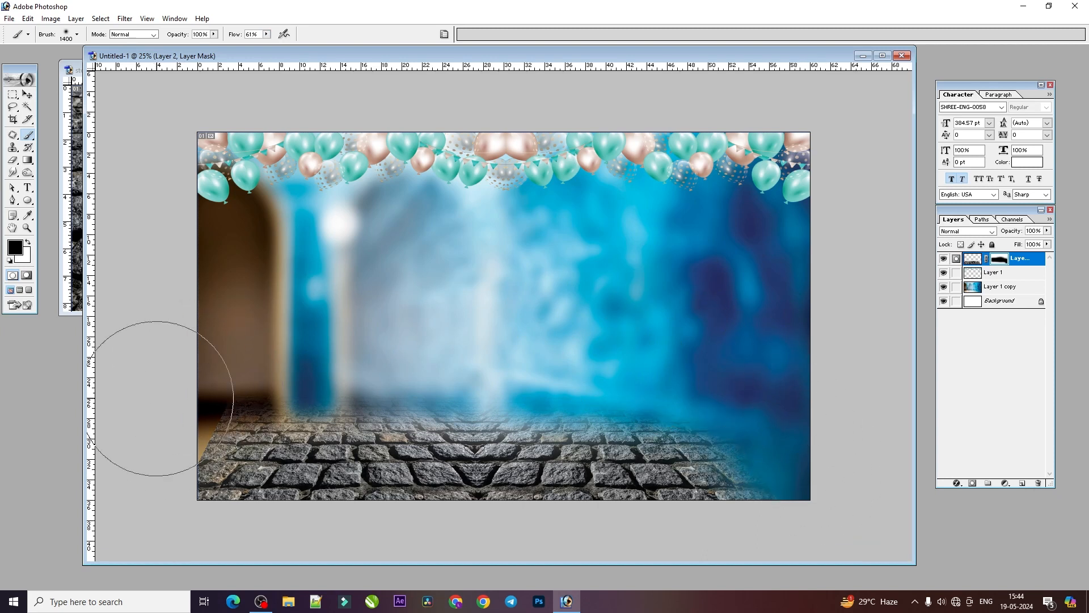
key("bracketright")
key("bracketright")
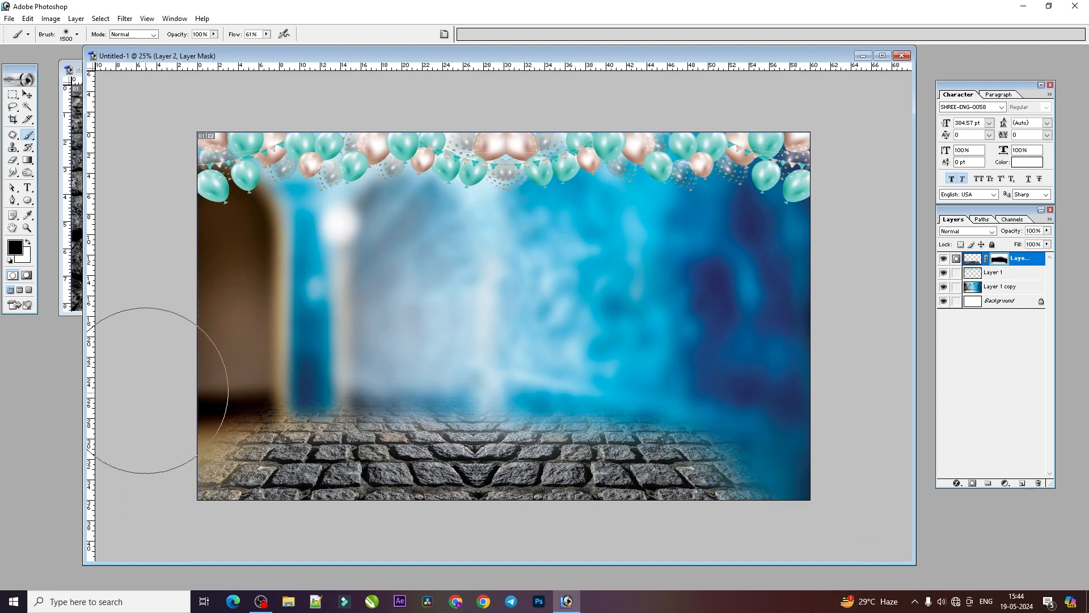
key("bracketright")
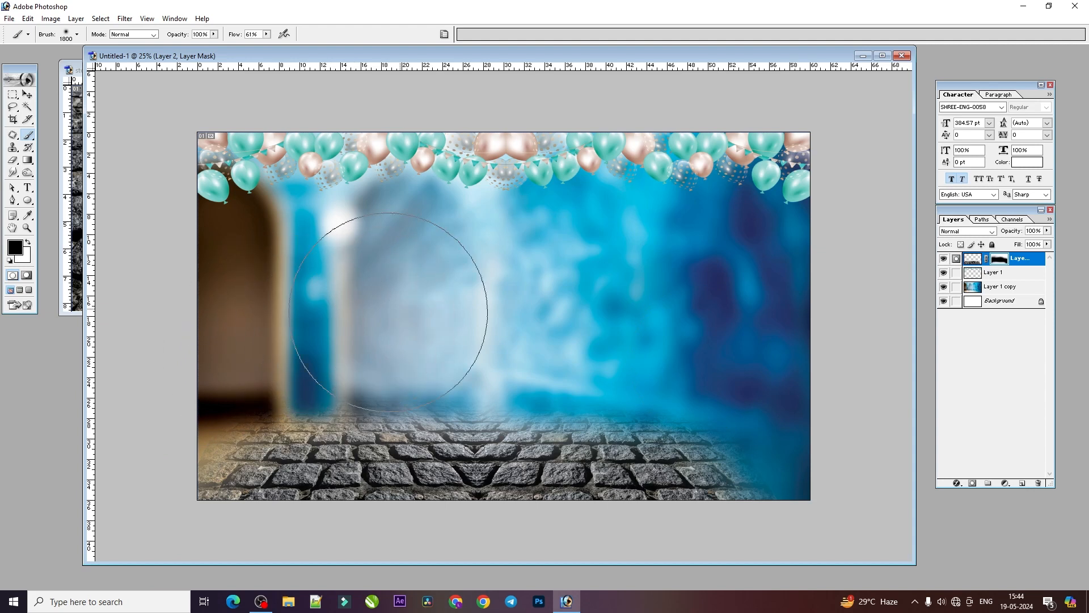
Shift the stone floor slightly left and set its layer's blending mode to Luminosity
left_click(27, 94)
mouse_move(267, 427)
left_mouse_down()
mouse_move(259, 431)
mouse_move(274, 446)
left_mouse_up()
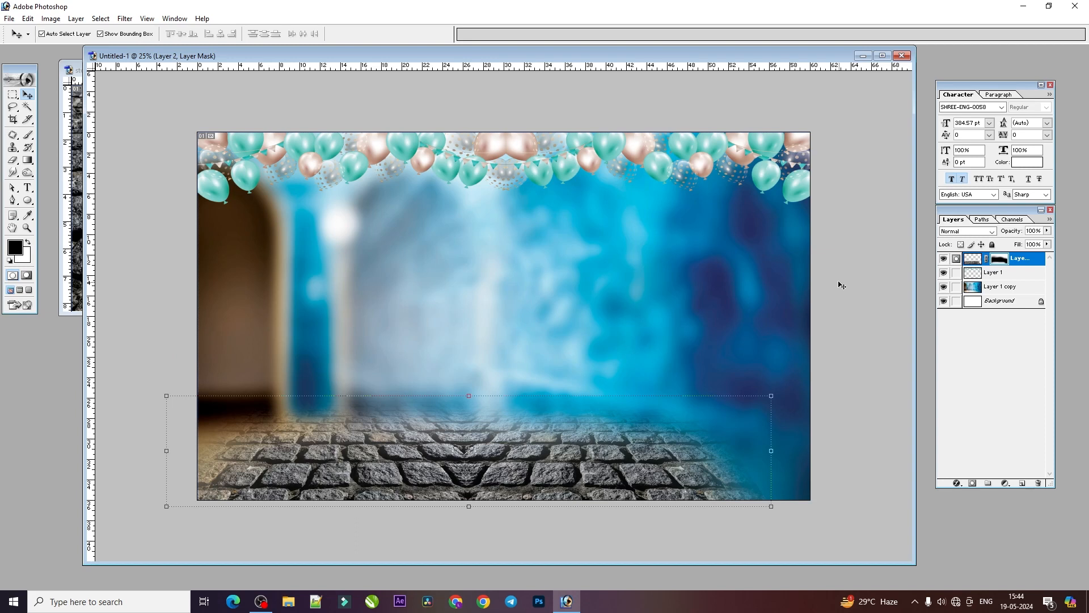
left_click(951, 231)
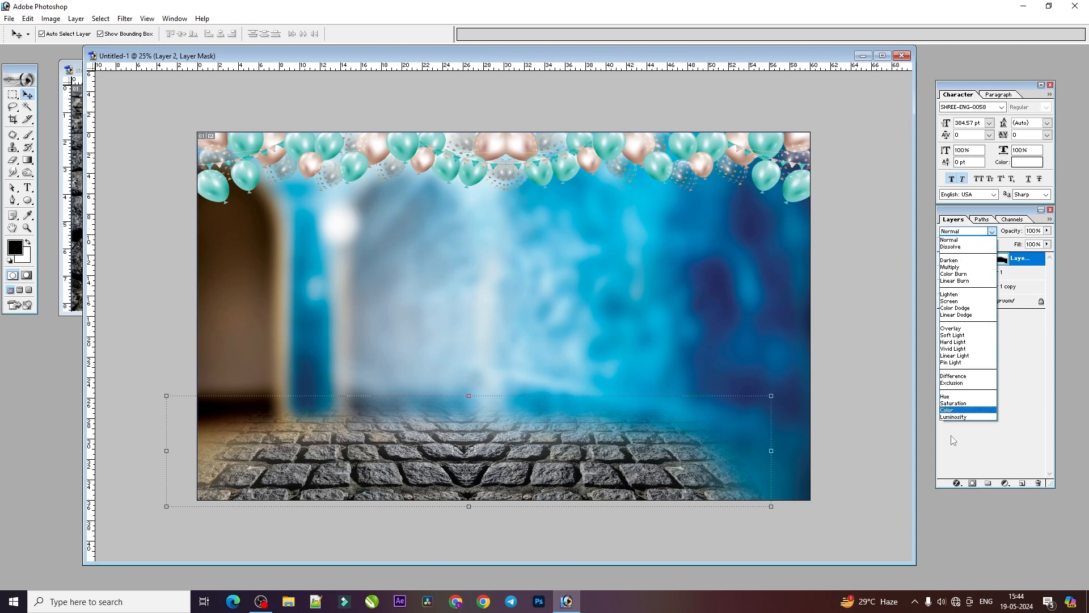
left_click(952, 417)
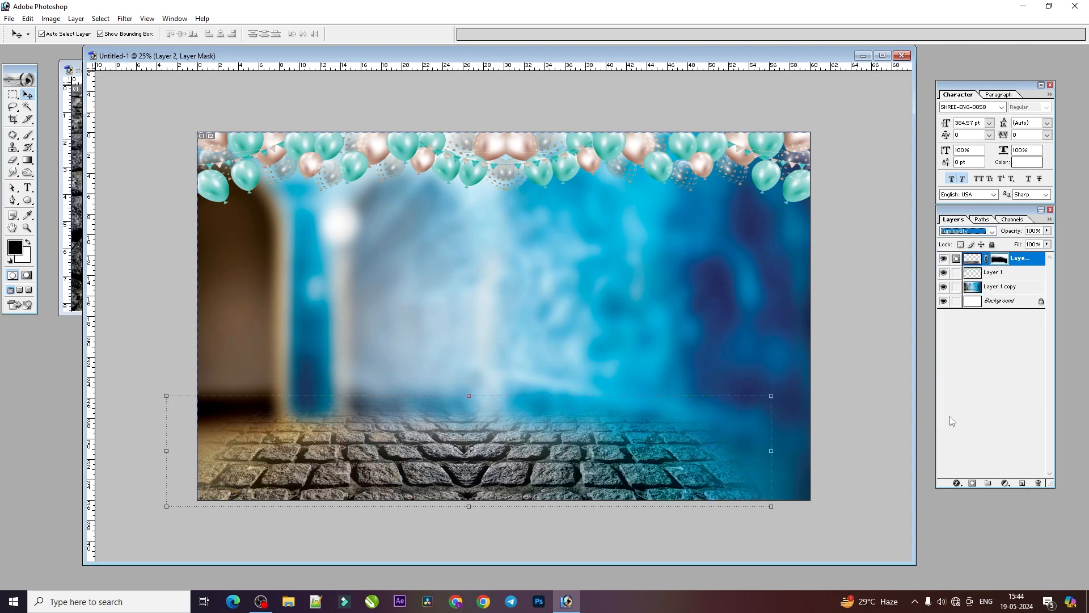
left_click(959, 235)
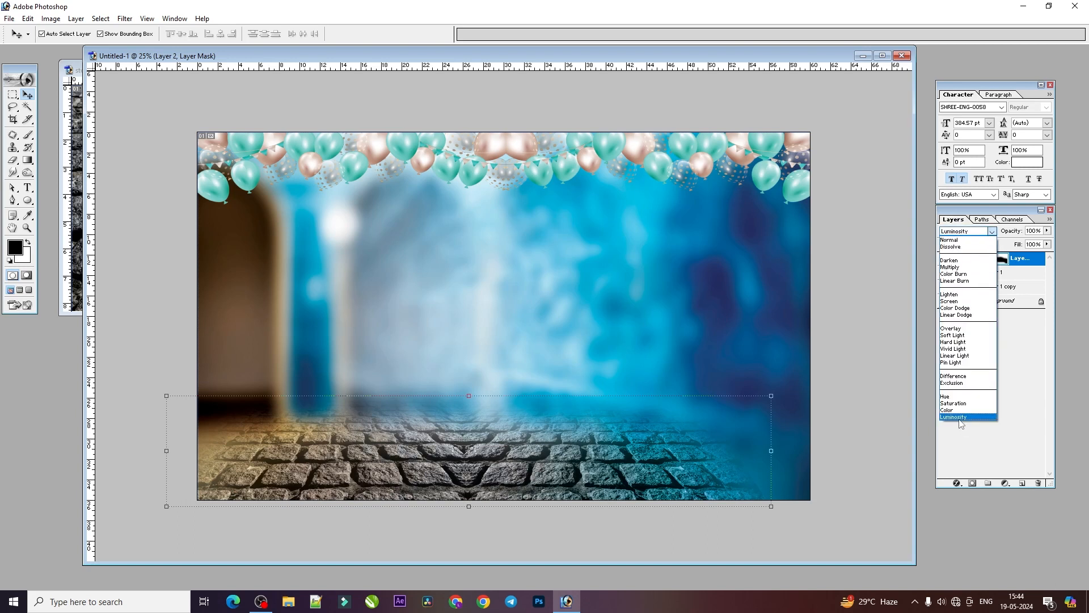
left_click(561, 445)
left_click(528, 288)
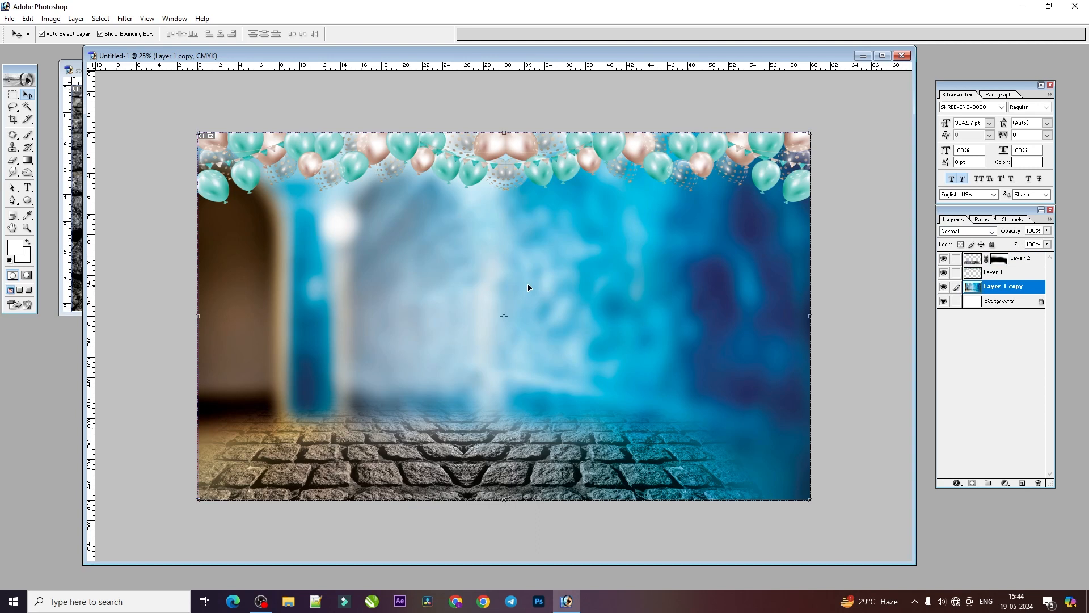
Close stone.jpg and open the gift boxes PNG from the youtub free file folder
left_click(76, 211)
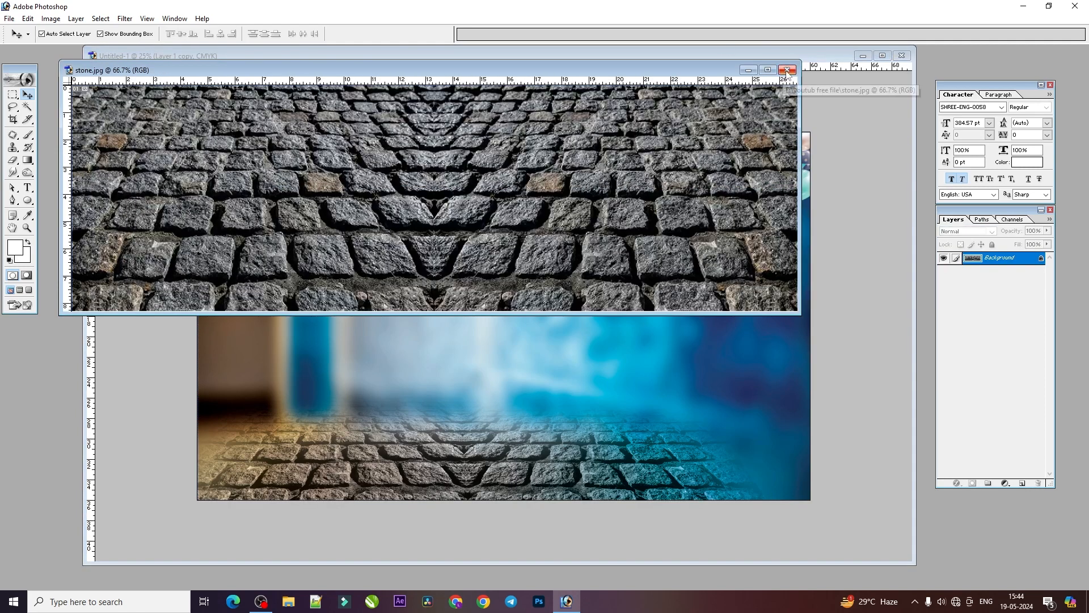
left_click(170, 373)
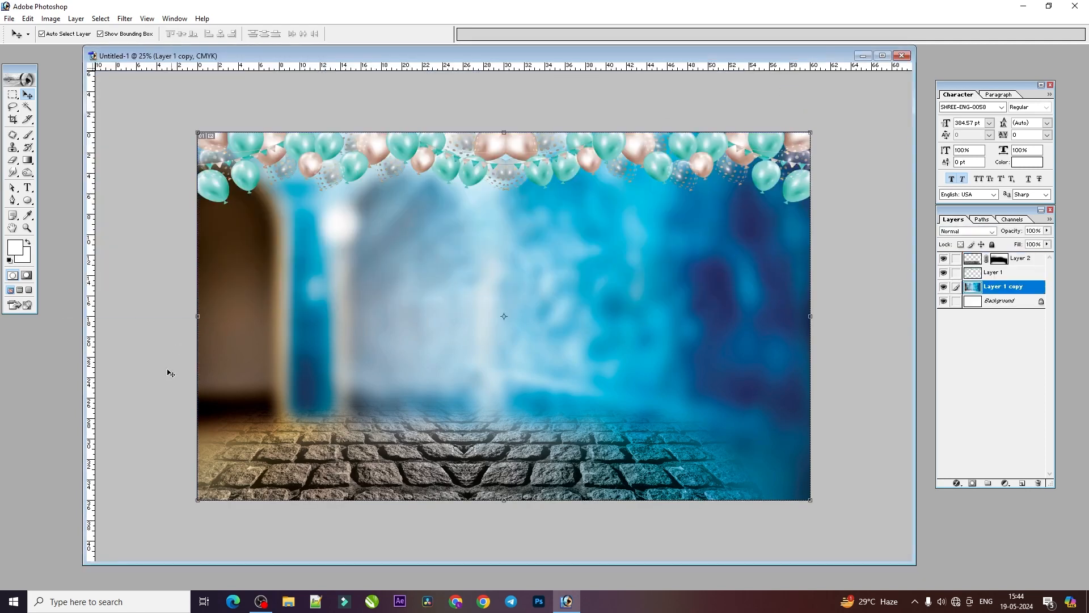
double_click(62, 405)
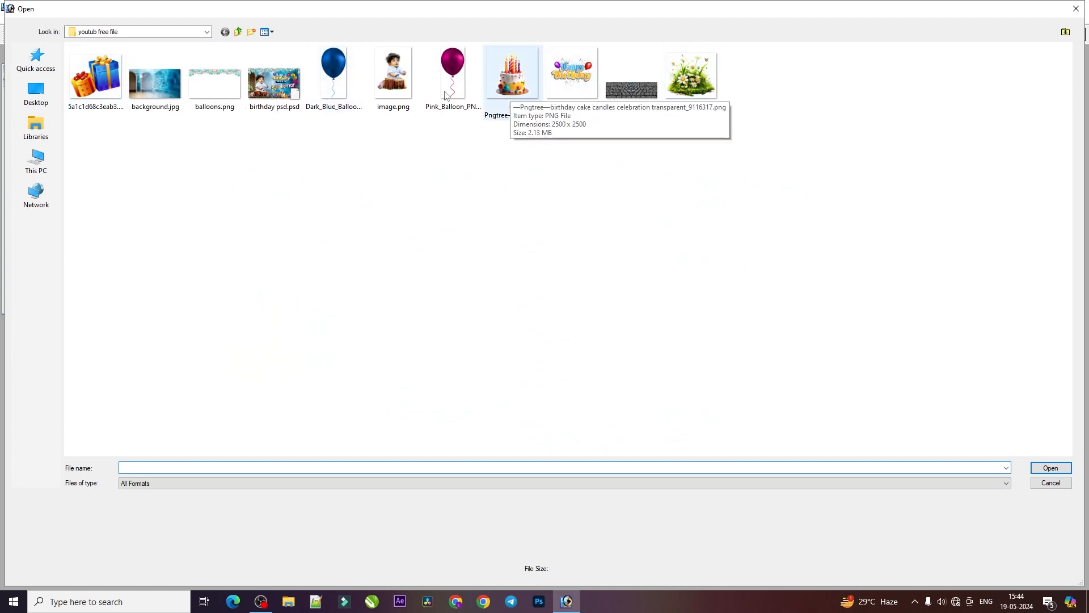
double_click(94, 100)
Copy the gift boxes in front of all layers, shrink them in the banner's lower-right corner, and close their source file
left_click_drag(240, 221, 750, 410)
key("ctrl+shift+bracketright")
left_click_drag(787, 362, 760, 384)
key("Return")
left_click_drag(739, 423, 757, 434)
left_click(75, 302)
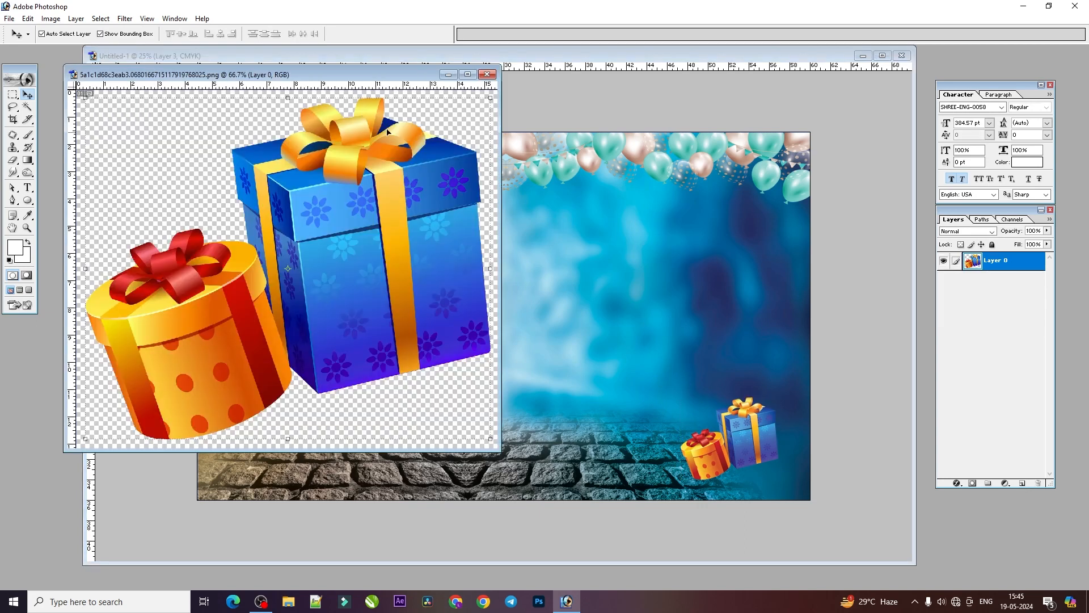
left_click(487, 74)
Open Pink_Balloon_PNG_Clip_Art-1561.png and Dark_Blue_Balloon_PNG_Clip_Art-1548.png together from the youtub free file folder
double_click(73, 347)
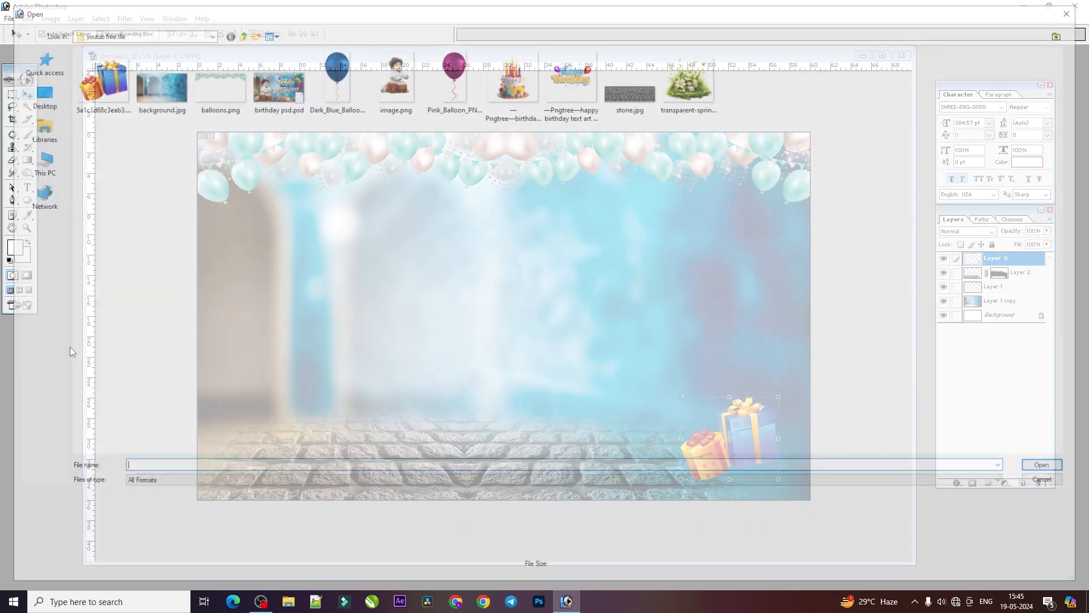
left_click(518, 93)
left_click(452, 76)
left_click(337, 85, "shift")
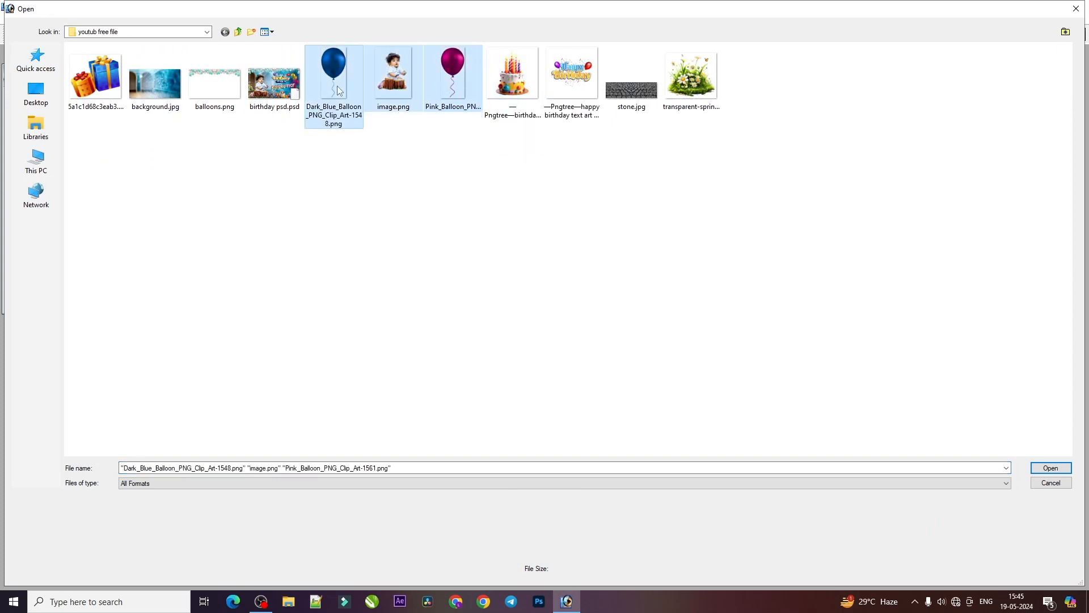
left_click(461, 92)
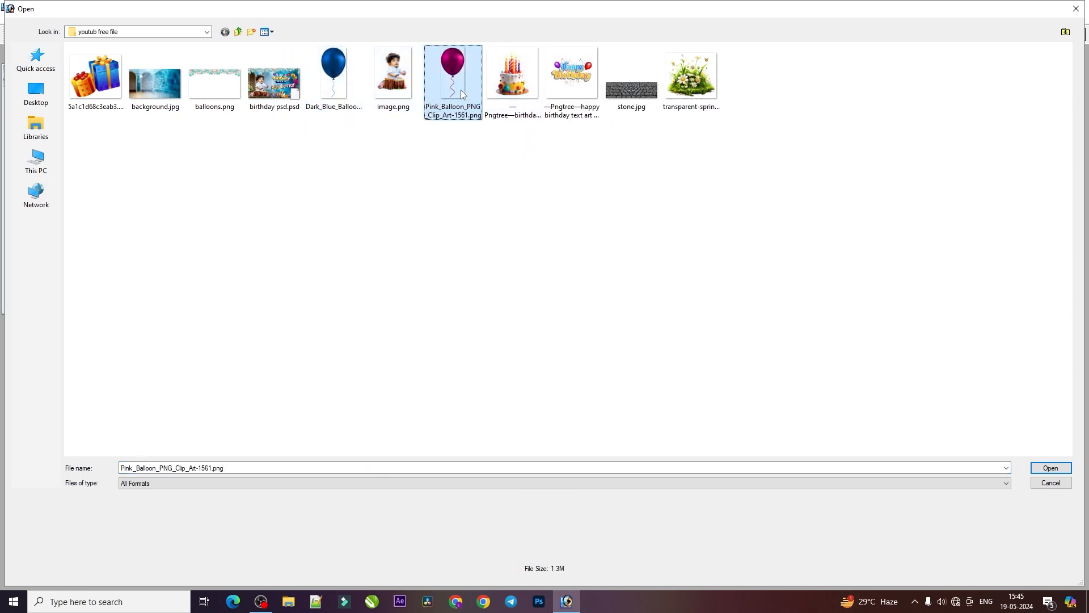
left_click(342, 92, "ctrl")
left_click(1051, 467)
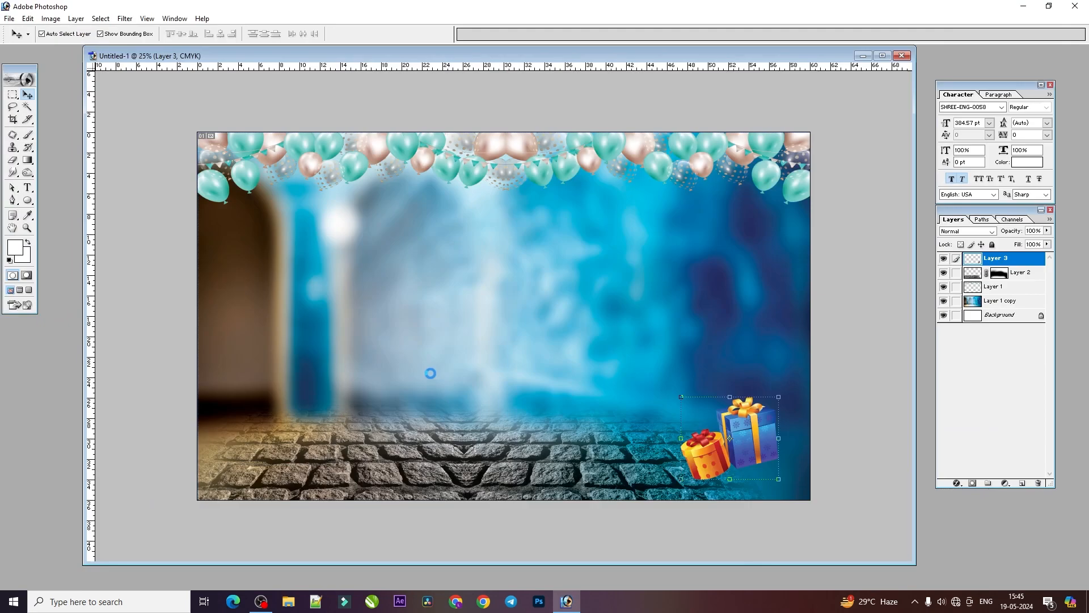
Copy the pink balloon and the dark blue balloon into the banner, closing each source file
left_click_drag(213, 215, 555, 294)
left_click(75, 198)
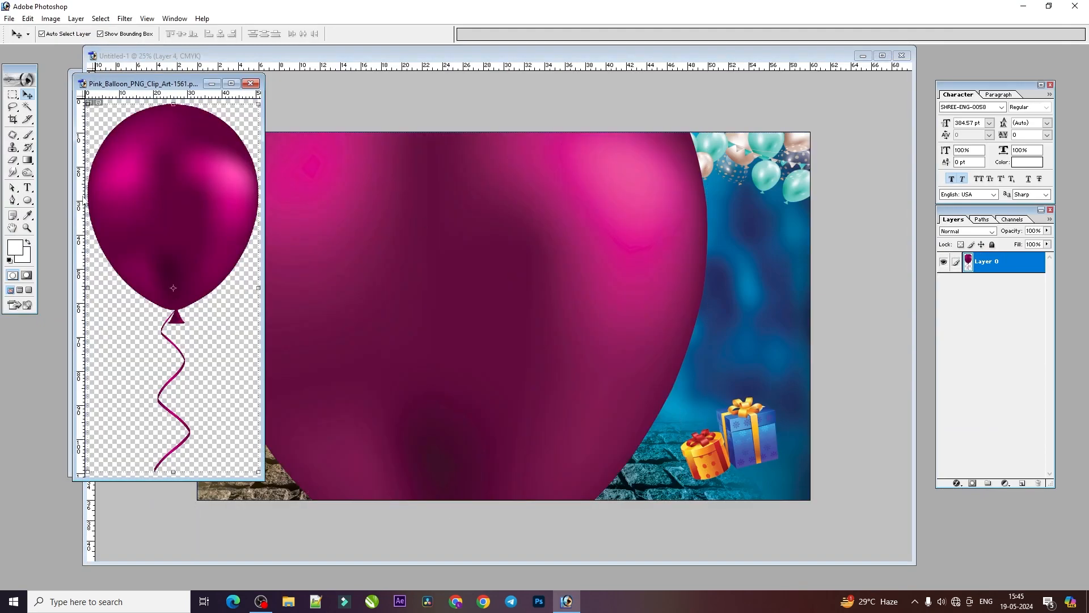
left_click(249, 85)
left_click(75, 227)
left_click_drag(123, 222, 507, 203)
left_click(76, 206)
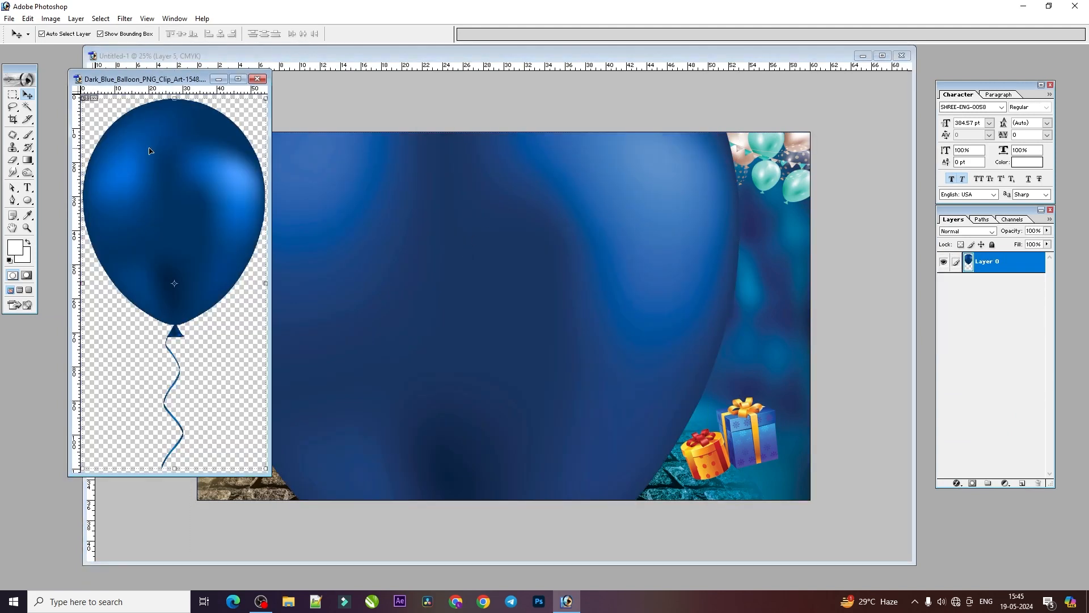
left_click(257, 79)
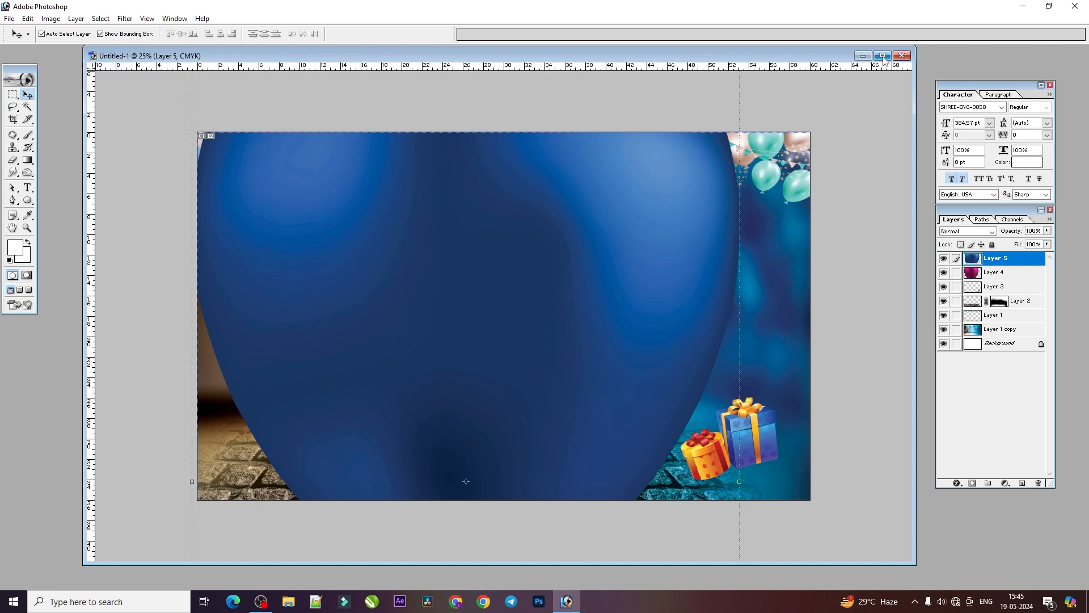
Maximize the banner document, shrink the blue balloon and place it near the right edge just below the garland
left_click(883, 56)
left_click_drag(668, 228, 671, 311)
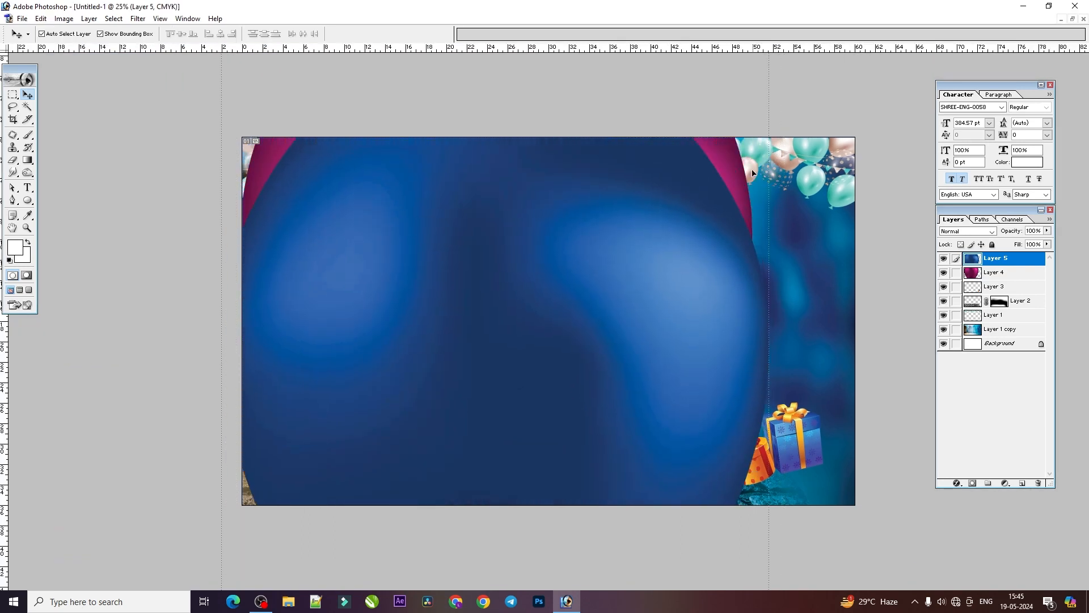
left_click_drag(653, 248, 653, 303)
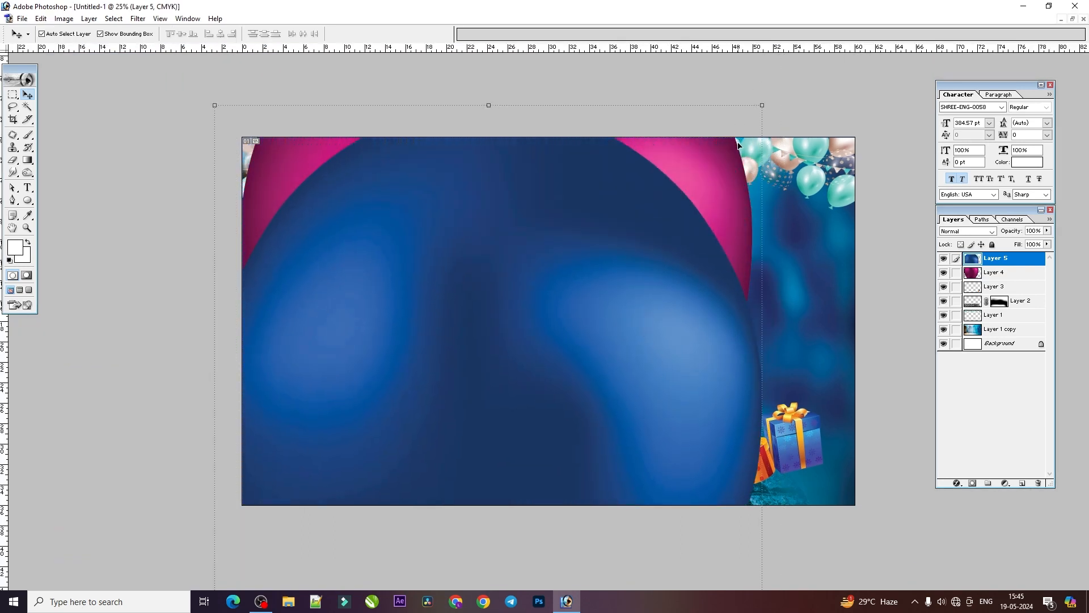
left_click_drag(755, 121, 528, 442)
left_click_drag(502, 496, 820, 251)
key("Return")
Brighten the small blue balloon by lowering its white input level in Levels
key("ctrl+l")
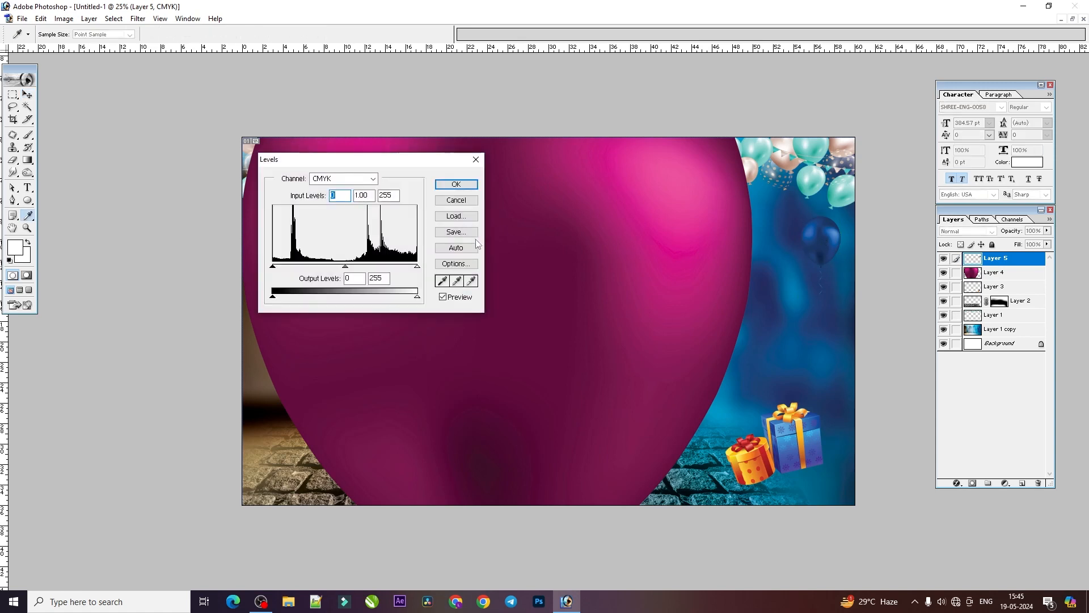
left_click_drag(414, 266, 310, 270)
key("Return")
key("v")
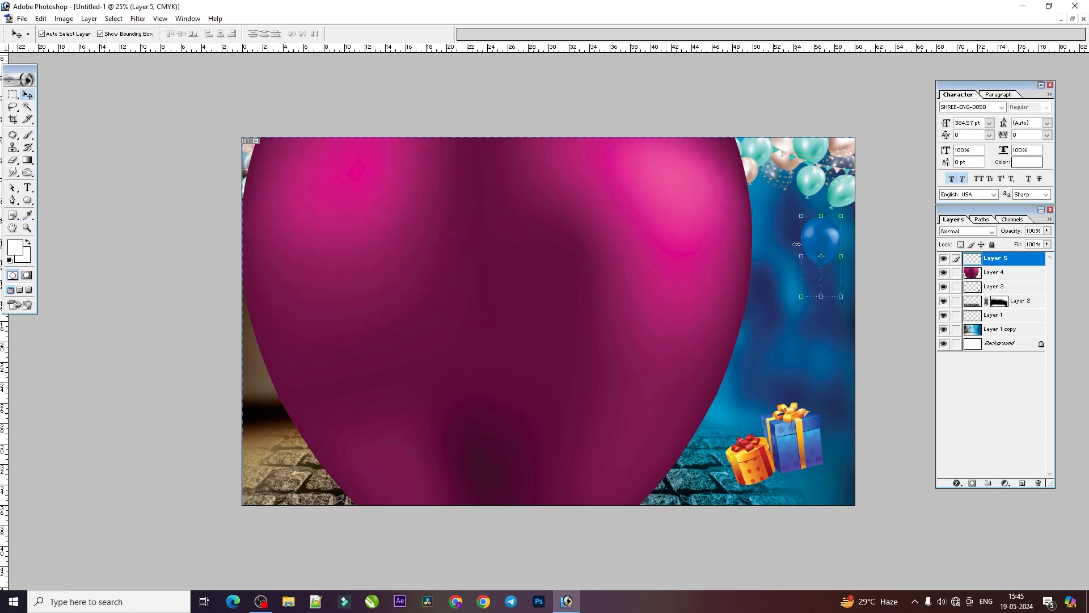
Scale the pink balloon down to about 7.4% and place it just above the gift boxes
left_click_drag(657, 200, 641, 261)
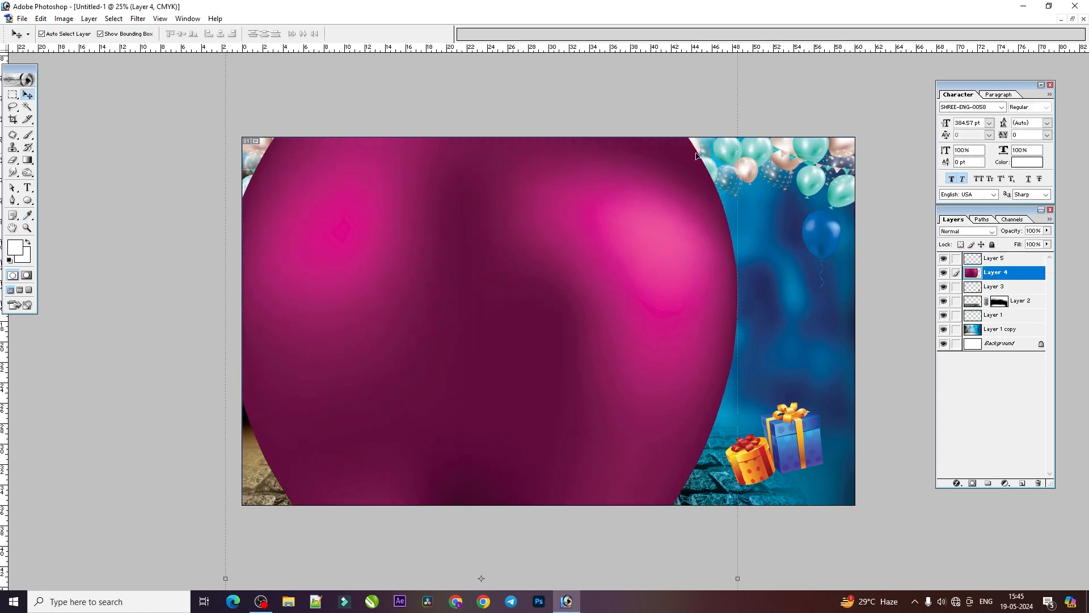
left_click_drag(623, 221, 626, 283)
left_click_drag(741, 94, 579, 443)
left_click_drag(530, 468, 656, 160)
left_click_drag(705, 134, 629, 300)
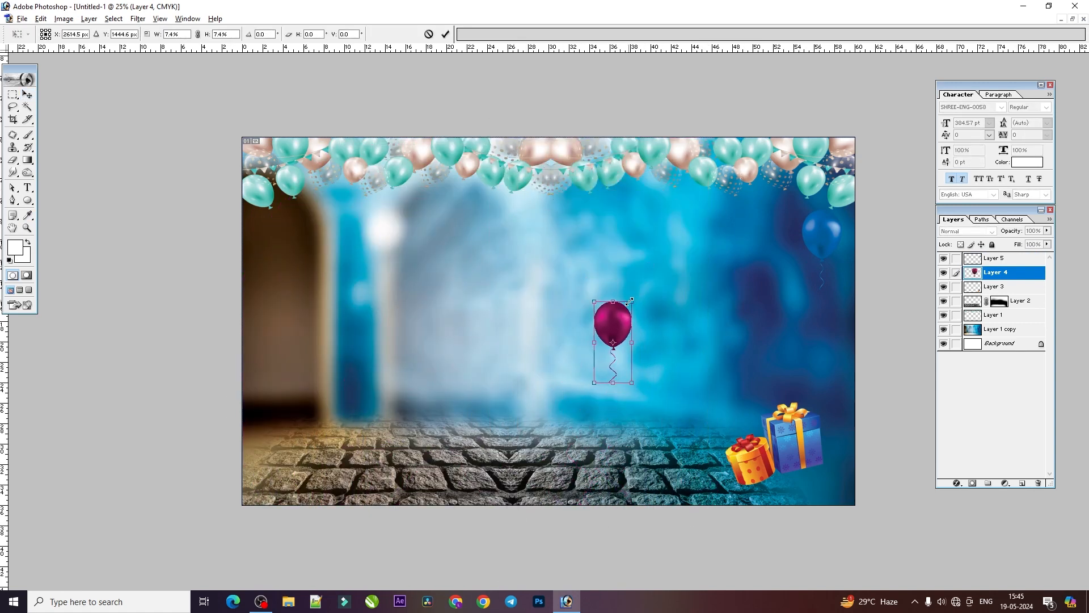
key("Return")
left_click_drag(749, 351, 793, 372)
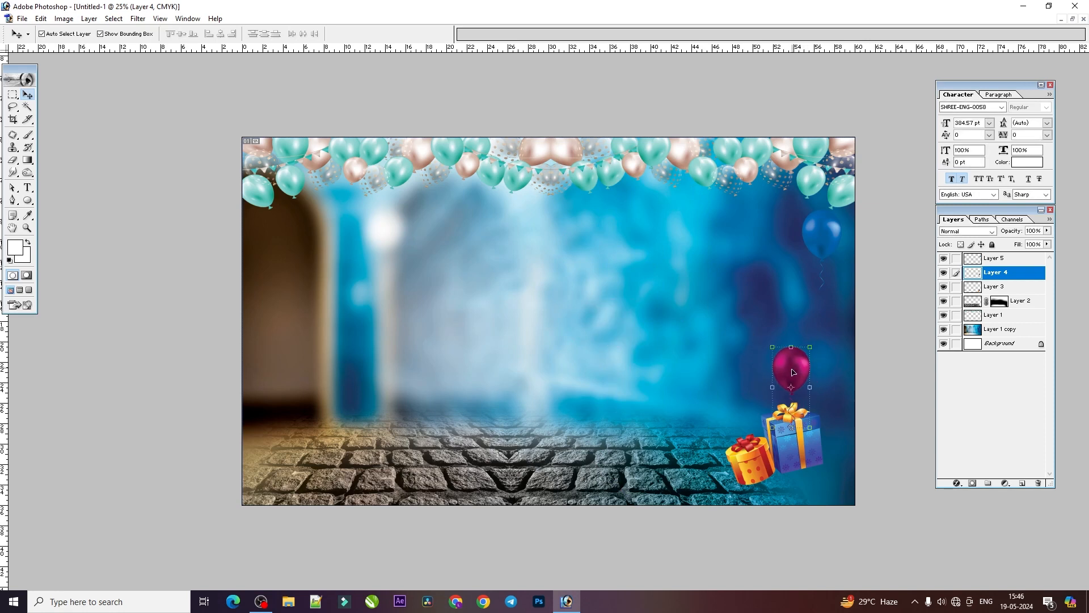
Nudge the gift boxes down and add three pink balloon copies in different sizes above and beside them
left_click_drag(806, 472, 810, 486)
left_click_drag(787, 365, 807, 413)
key("Return")
left_click_drag(806, 343, 818, 344)
Slightly rotate the pink balloon directly above the gift boxes, and tilt the blue balloon below the garland
left_click(793, 397)
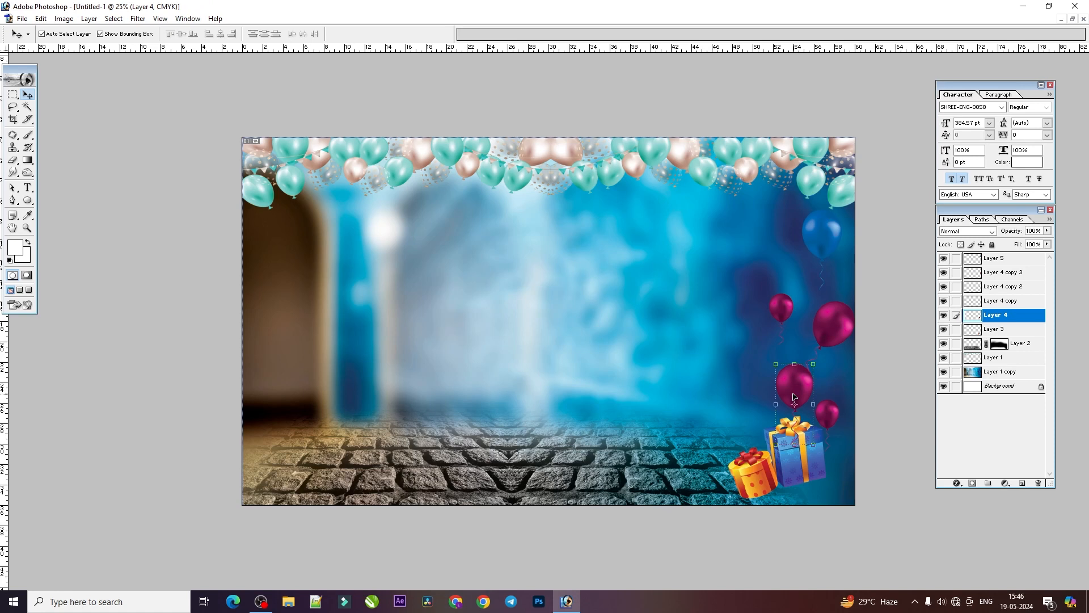
key("ctrl+t")
left_click_drag(820, 386, 813, 377)
key("Return")
left_click(828, 220)
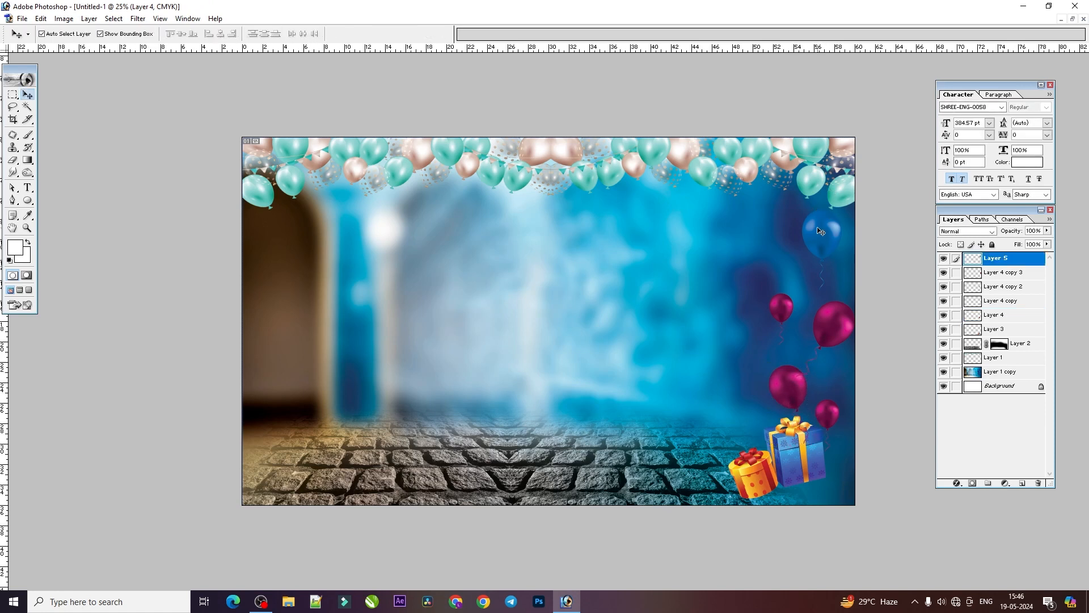
key("ctrl+t")
left_click_drag(852, 248, 847, 263)
key("Return")
Duplicate a pink balloon and place the upright copy immediately left of the blue balloon
left_click_drag(790, 323, 821, 285)
key("ctrl+t")
key("Return")
left_click_drag(797, 247, 786, 253)
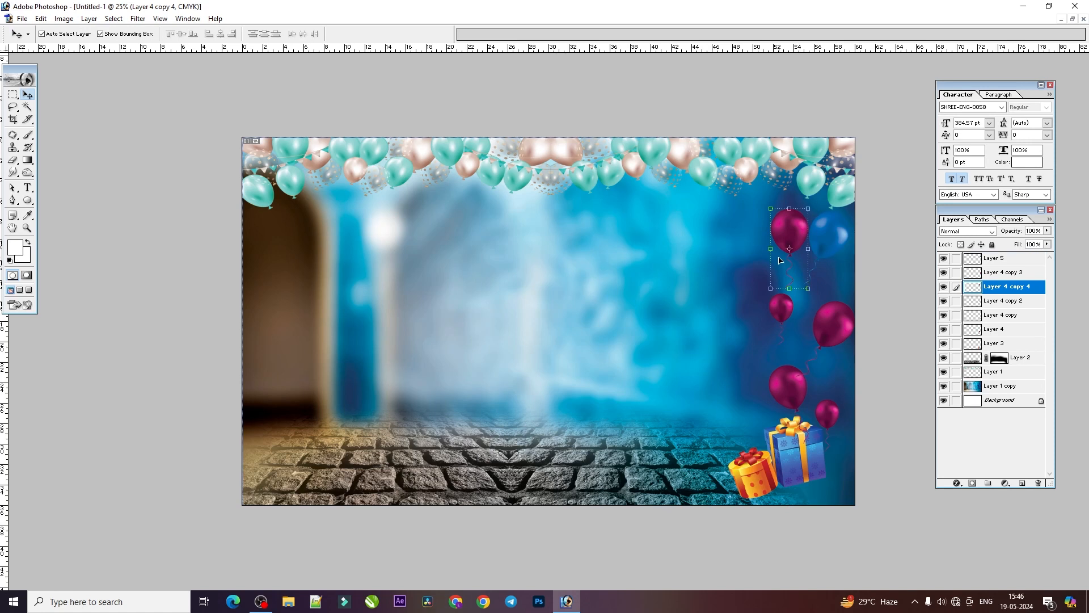
Shift the hue of the pink balloon beside the blue one to turn it gold
key("ctrl+u")
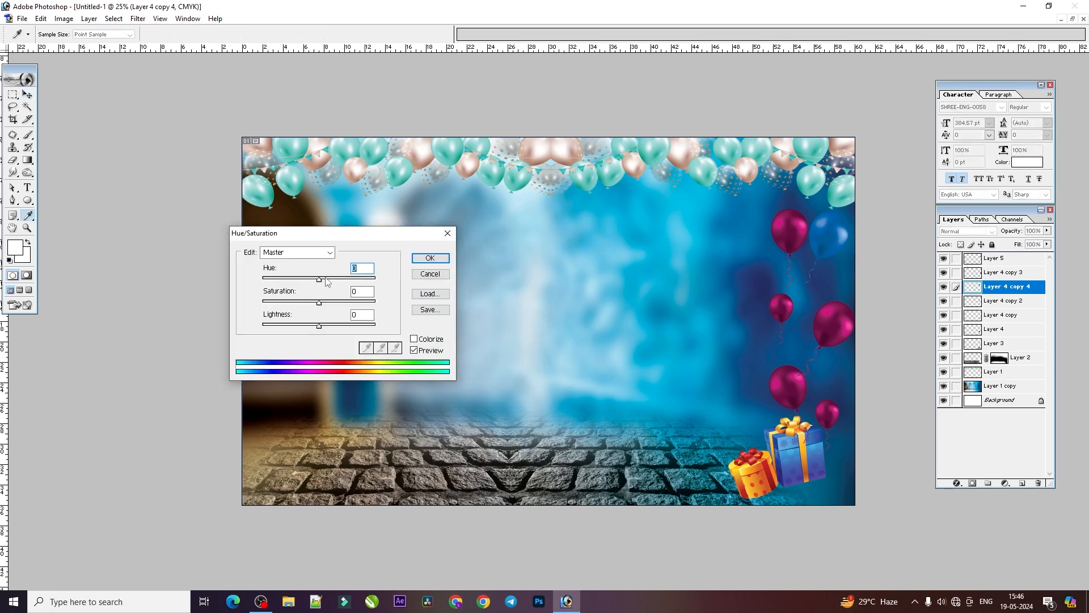
left_click_drag(332, 284, 359, 281)
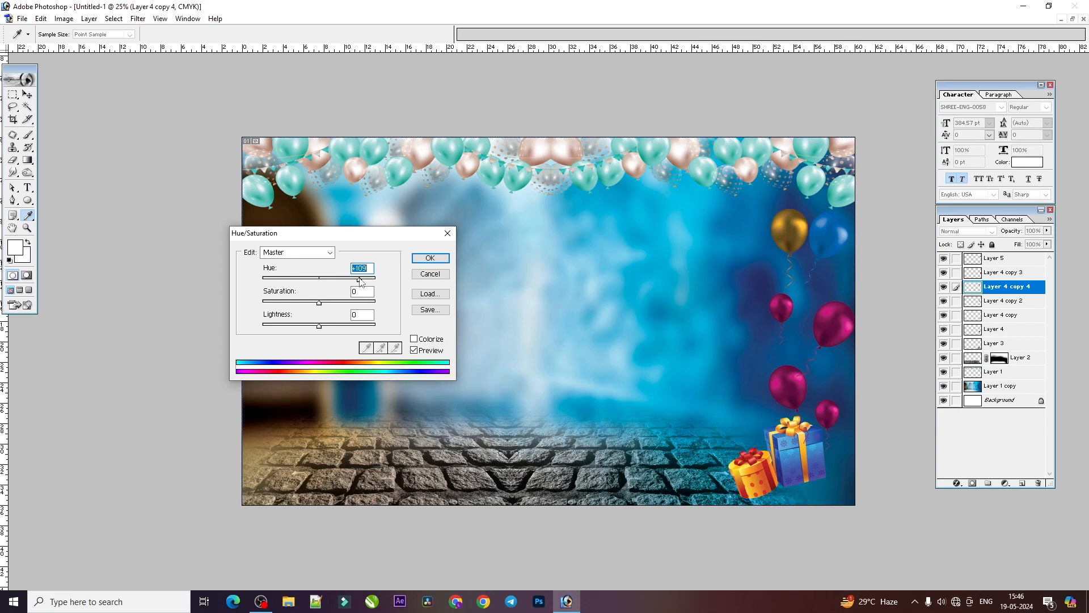
key("Return")
left_click(420, 259)
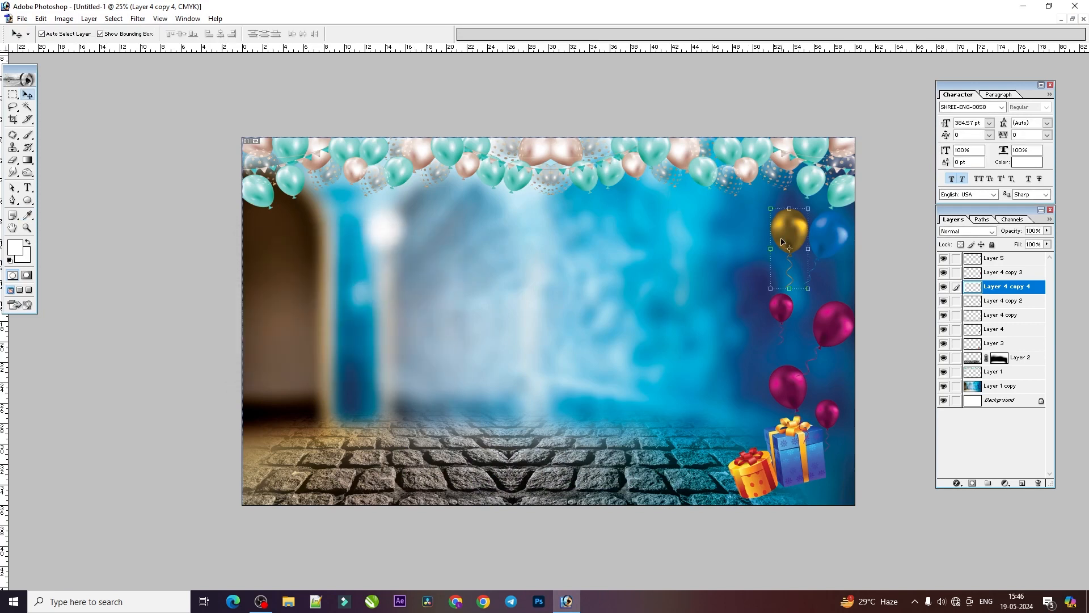
Duplicate the gold balloon and place a smaller copy just below and left of it
left_click_drag(782, 242, 769, 263)
left_click_drag(794, 229, 790, 238)
key("Return")
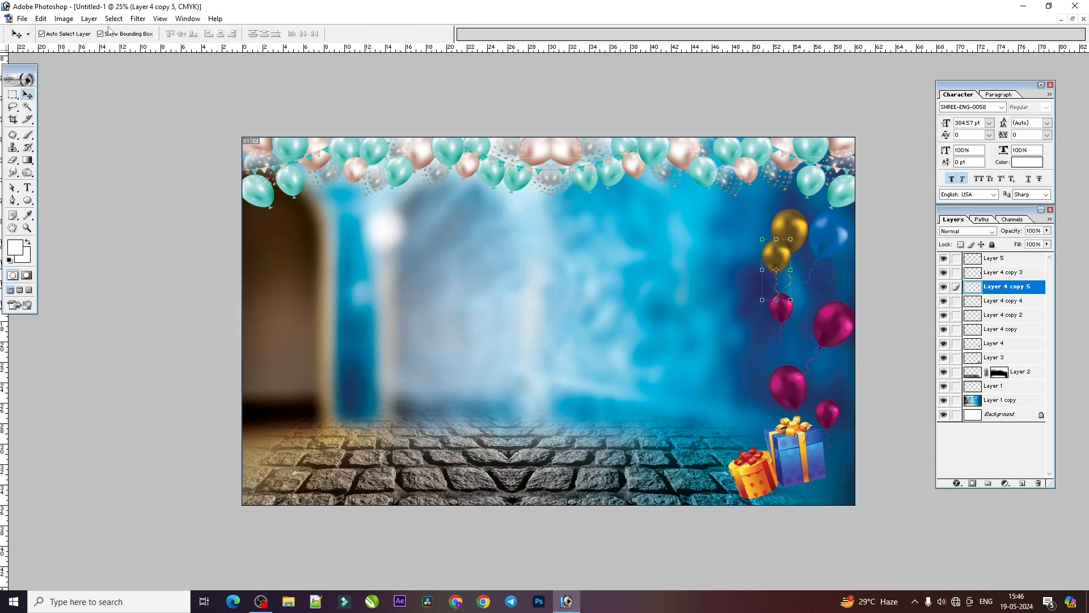
Apply a Motion Blur to the smaller gold balloon with a 60° angle and 49 pixels distance
left_click(138, 18)
mouse_move(156, 105)
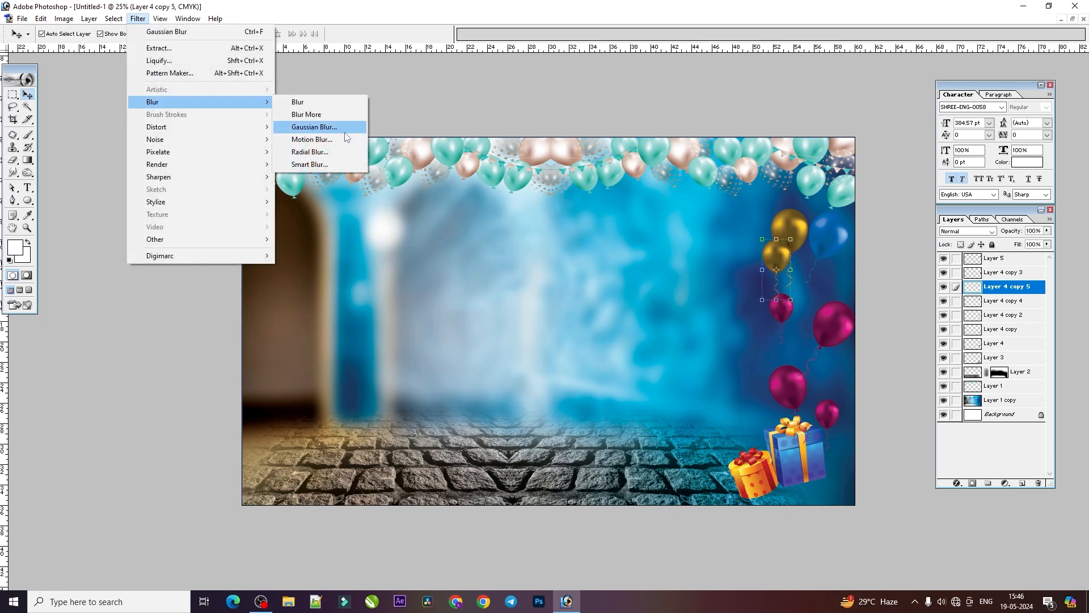
left_click(308, 140)
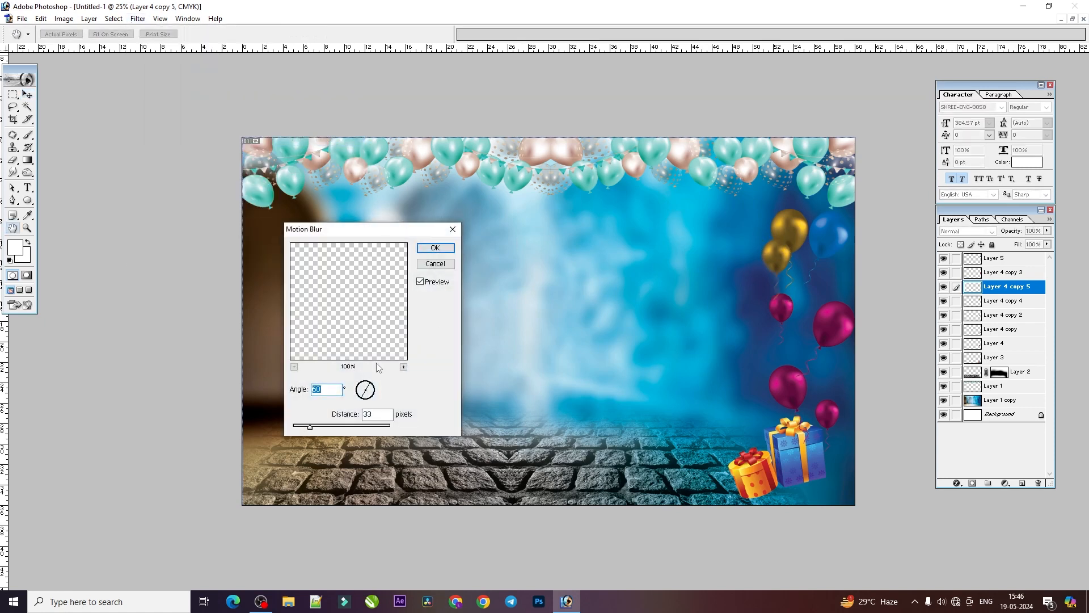
left_click_drag(329, 431, 338, 431)
left_click(435, 248)
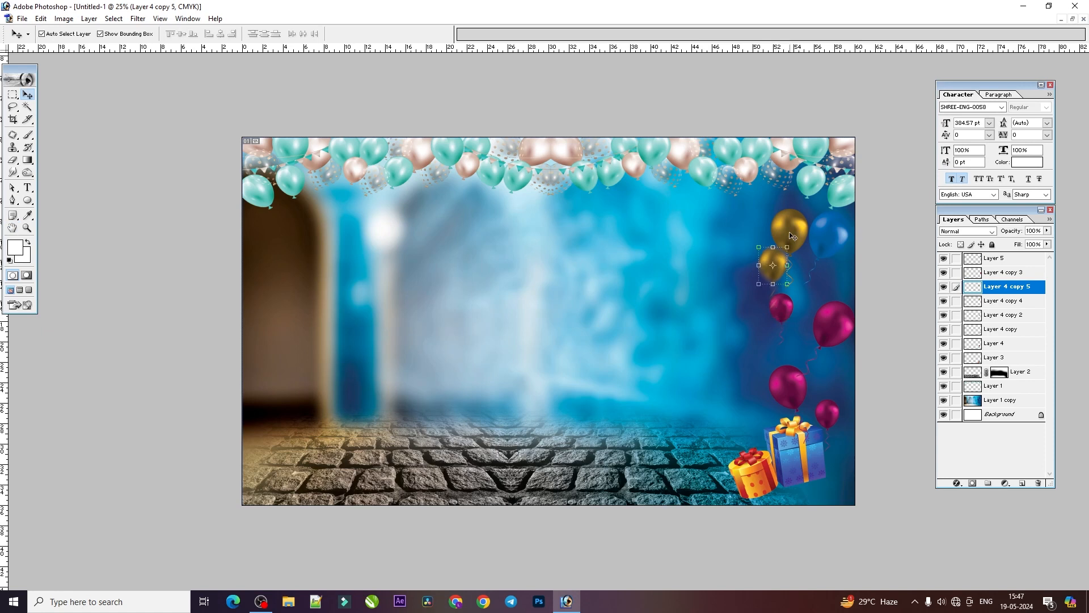
Space the two gold balloons apart vertically and lower the blue balloon slightly
left_click_drag(792, 236, 797, 225)
right_click(773, 266)
left_click(782, 273)
left_click_drag(778, 270, 778, 280)
left_click_drag(824, 238, 823, 252)
Turn the large pink balloon at the right edge green with a hue of -180 and brighten it with Levels
left_click(826, 351)
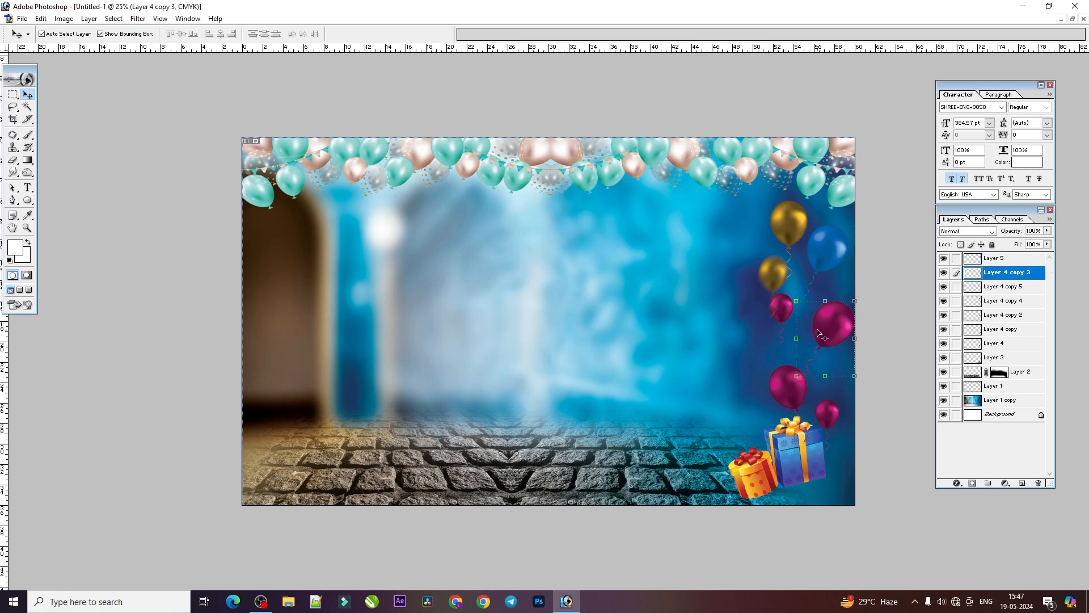
key("ctrl+u")
left_click_drag(313, 285, 255, 287)
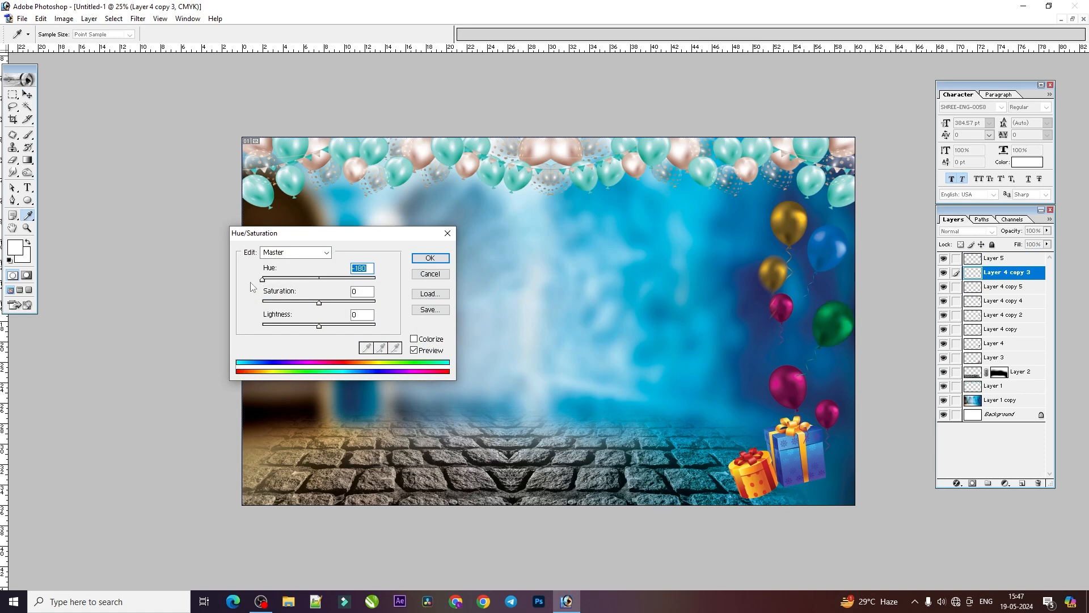
key("Return")
key("ctrl+l")
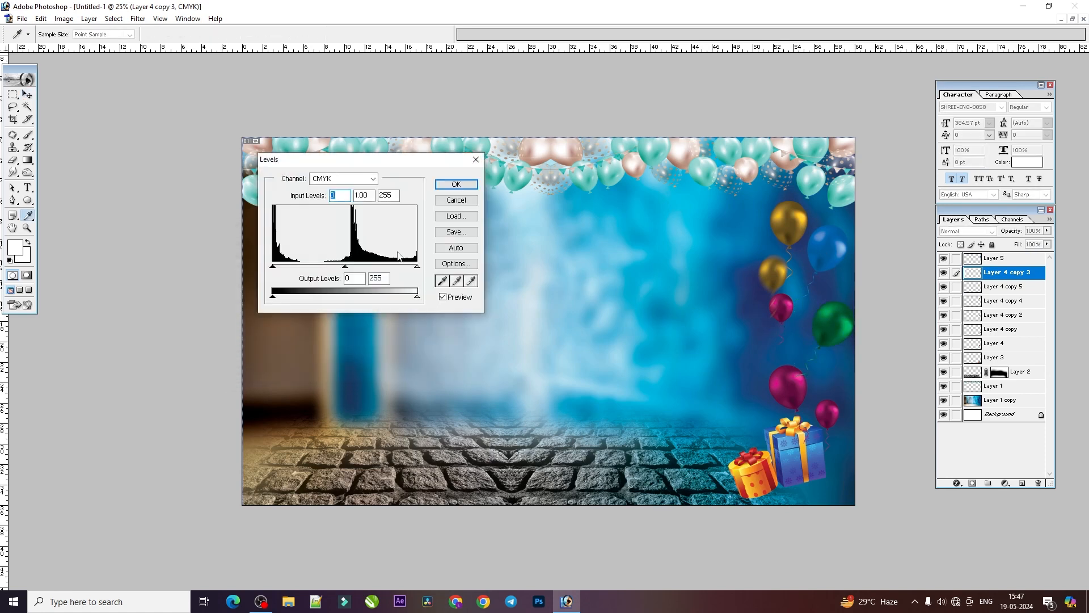
left_click_drag(417, 266, 394, 272)
key("Return")
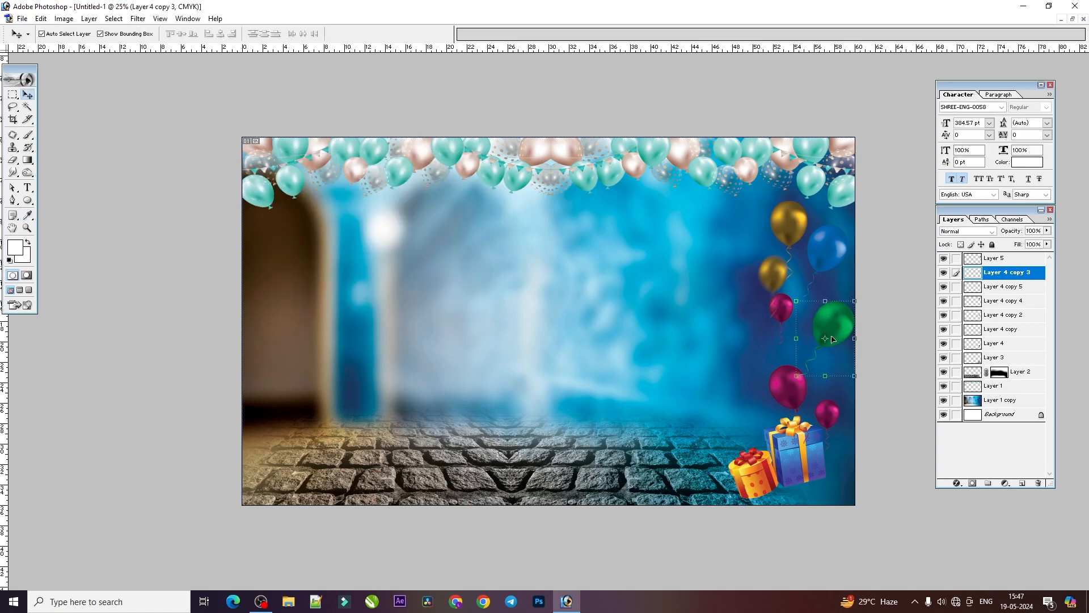
Duplicate the green balloon, scale the copy to about 50.8% and place it upright to the original's left
left_click_drag(843, 328, 815, 333)
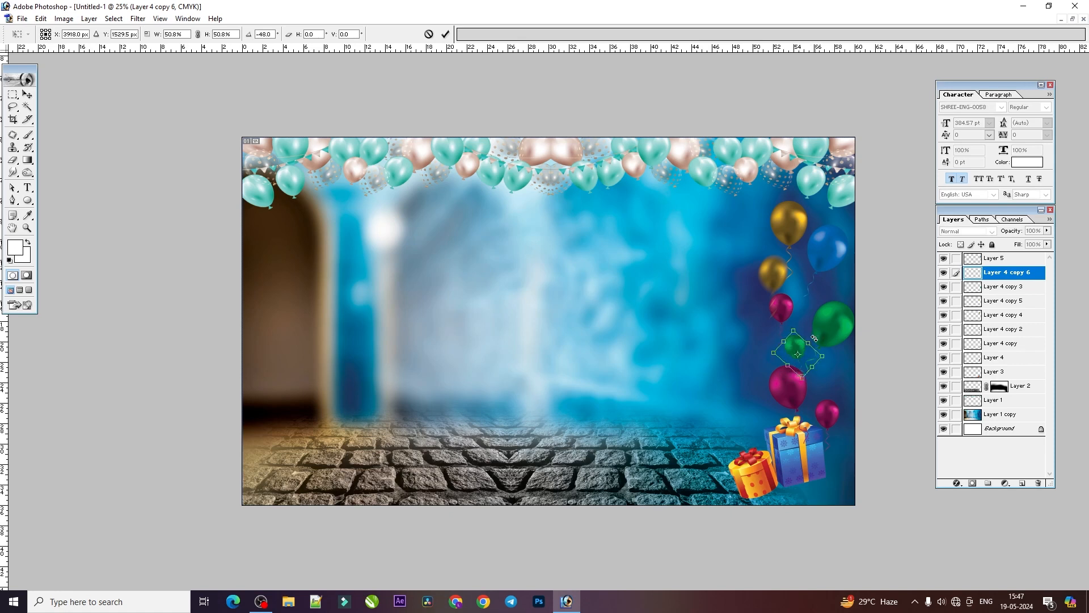
key("Return")
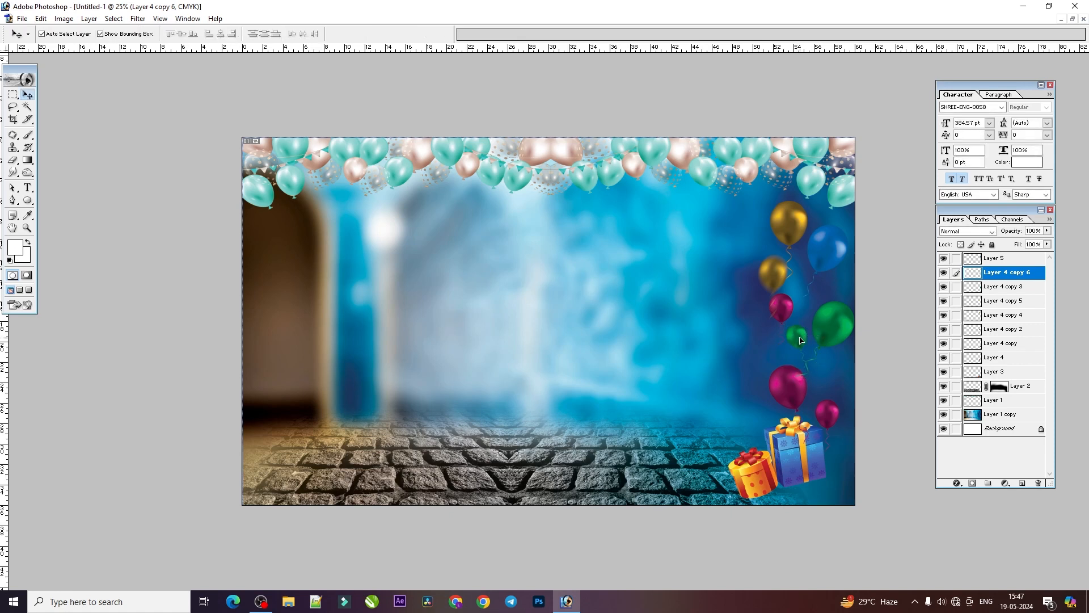
left_click_drag(799, 337, 799, 338)
Apply a Motion Blur to the small green balloon with a 60° angle and 49 pixels distance
left_click(132, 22)
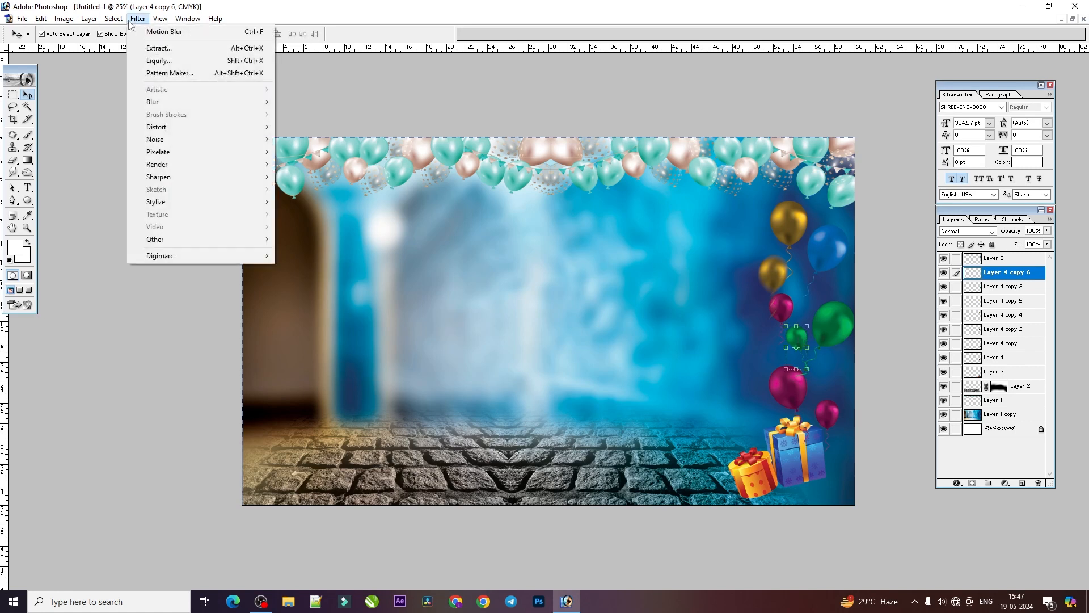
mouse_move(163, 105)
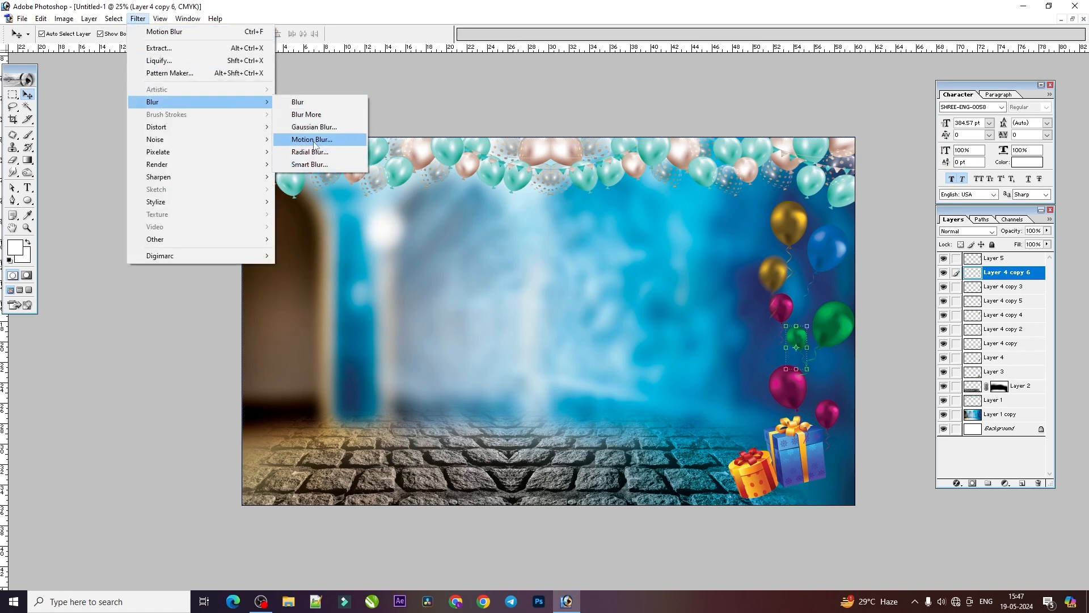
left_click(312, 139)
left_click(434, 263)
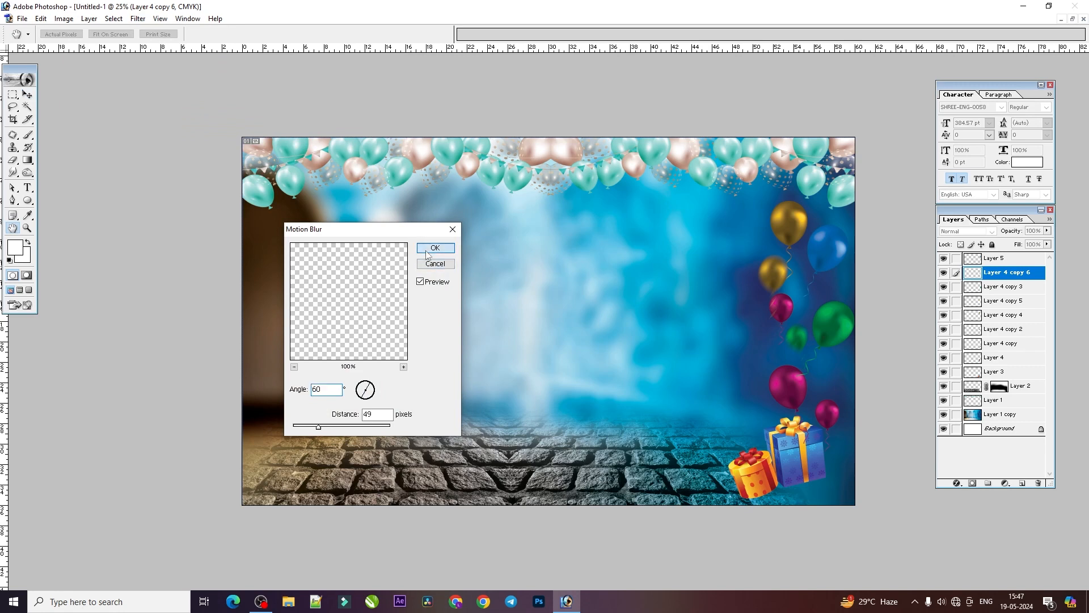
key("v")
Apply a Motion Blur of 60° and 49 pixels to the small pink balloon beside the blue gift box
left_click(824, 418)
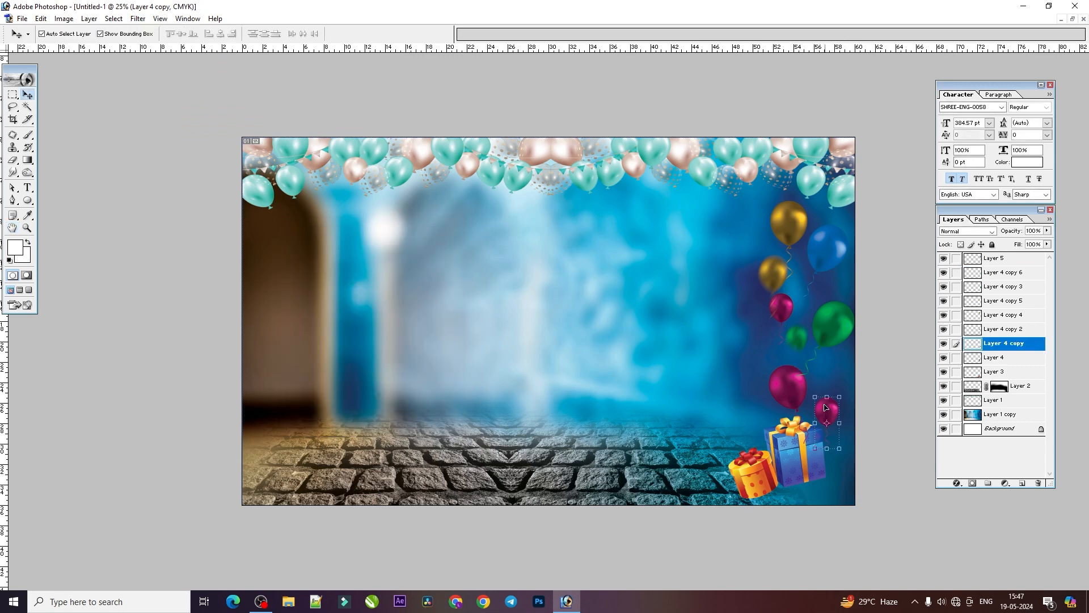
left_click(138, 18)
mouse_move(167, 104)
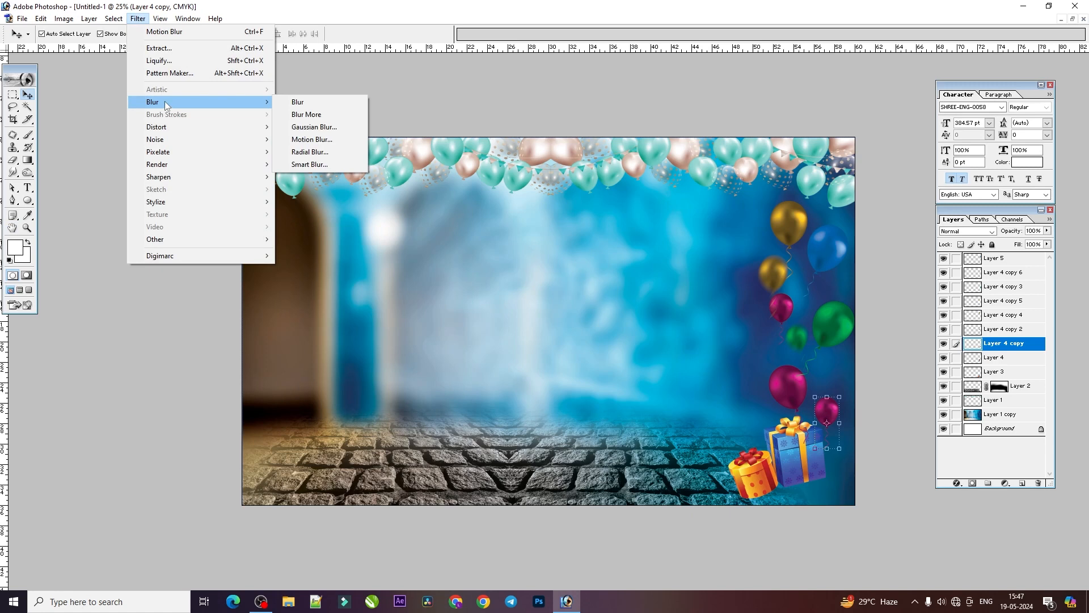
left_click(315, 140)
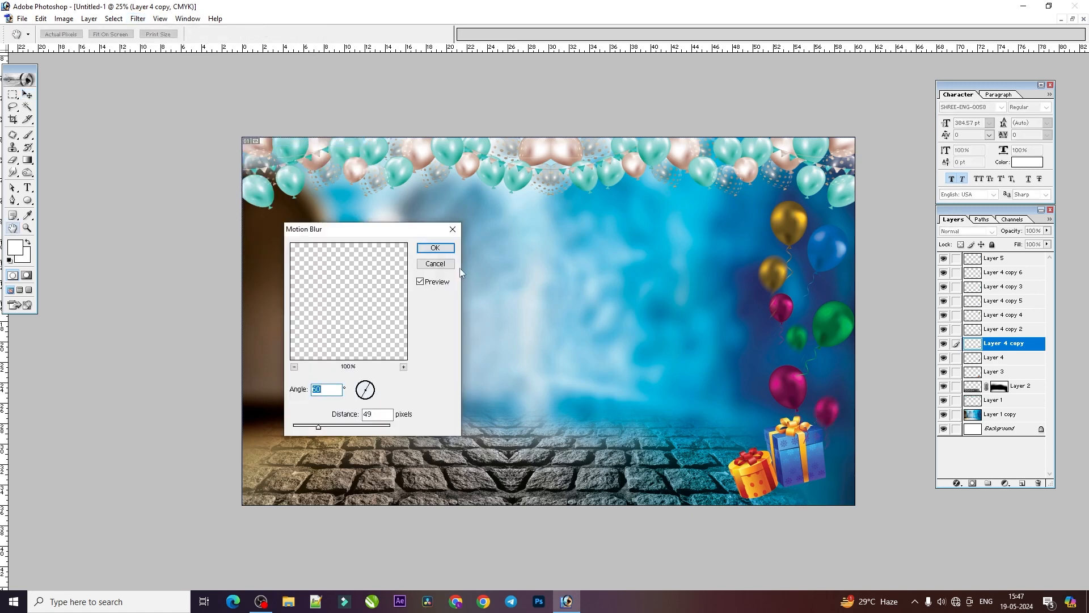
left_click(436, 248)
Raise the large gold balloon close to the garland and regroup the smaller gold and blue balloons beneath it
left_click_drag(825, 256, 776, 205)
right_click(774, 267)
left_click(781, 275)
left_click_drag(780, 274, 793, 254)
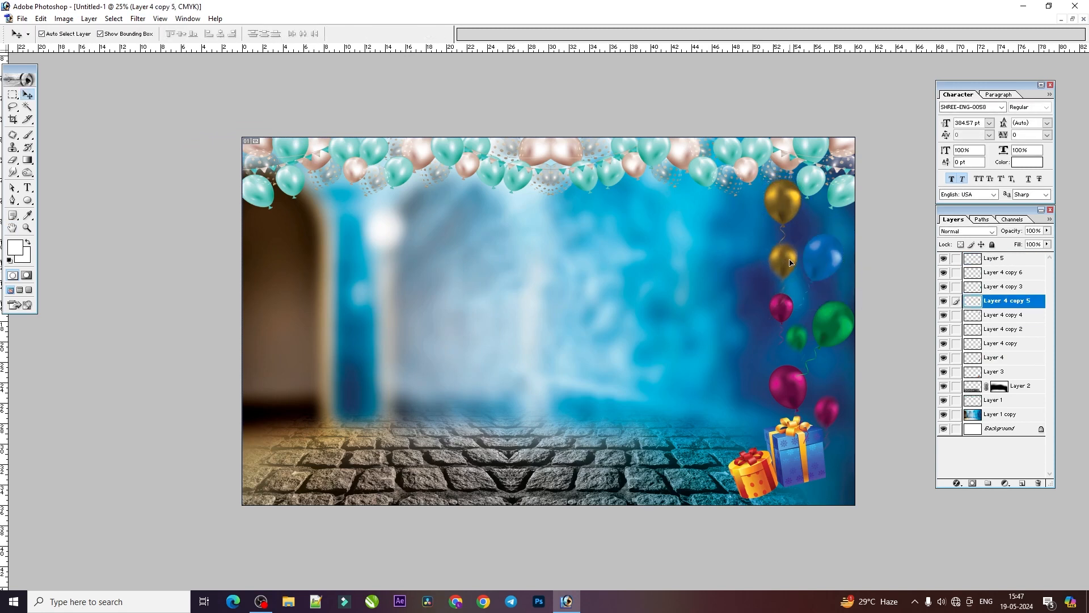
left_click_drag(790, 215, 792, 222)
left_click_drag(827, 259, 832, 265)
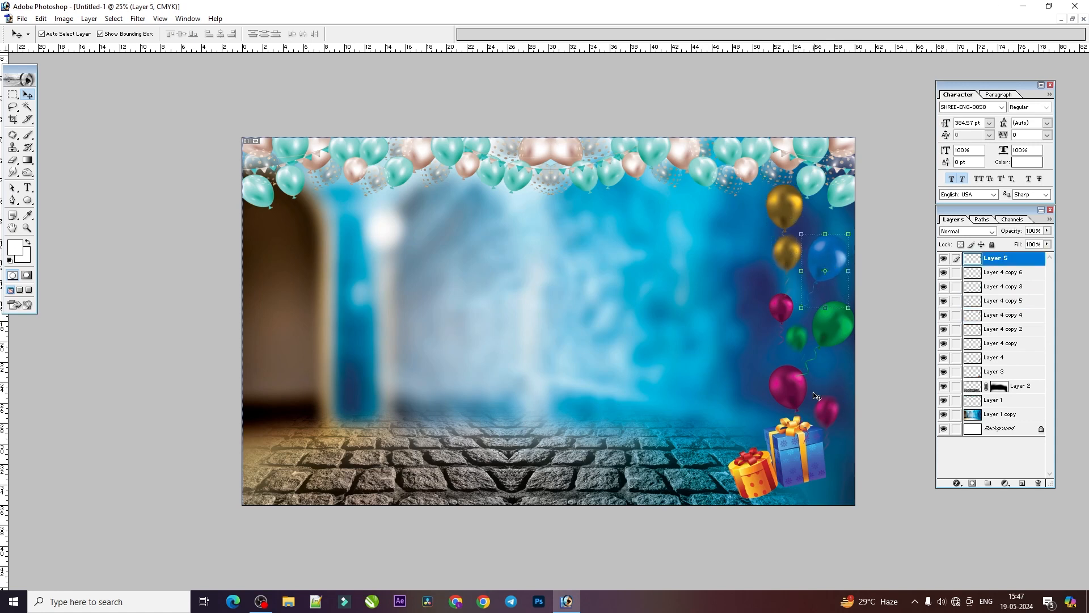
Duplicate the small pink balloon just above the original and recolor the copy teal with Hue/Saturation
left_click(790, 392)
left_click(836, 397)
left_click_drag(826, 411, 837, 373)
key("ctrl+u")
left_click_drag(319, 278, 310, 279)
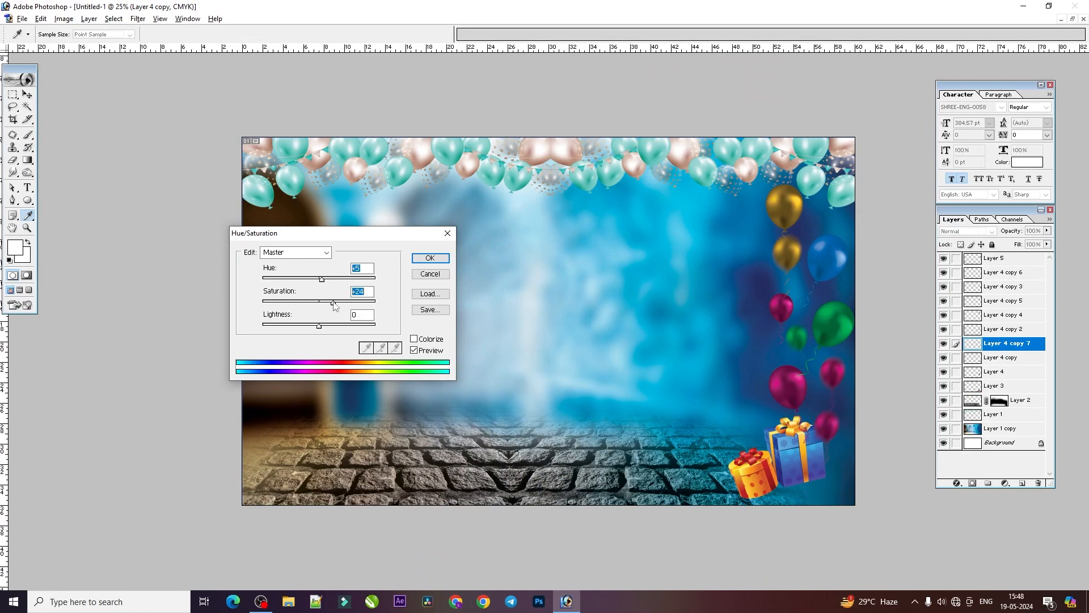
left_click_drag(333, 303, 283, 303)
left_click_drag(322, 279, 356, 303)
left_click(430, 258)
left_click(728, 292)
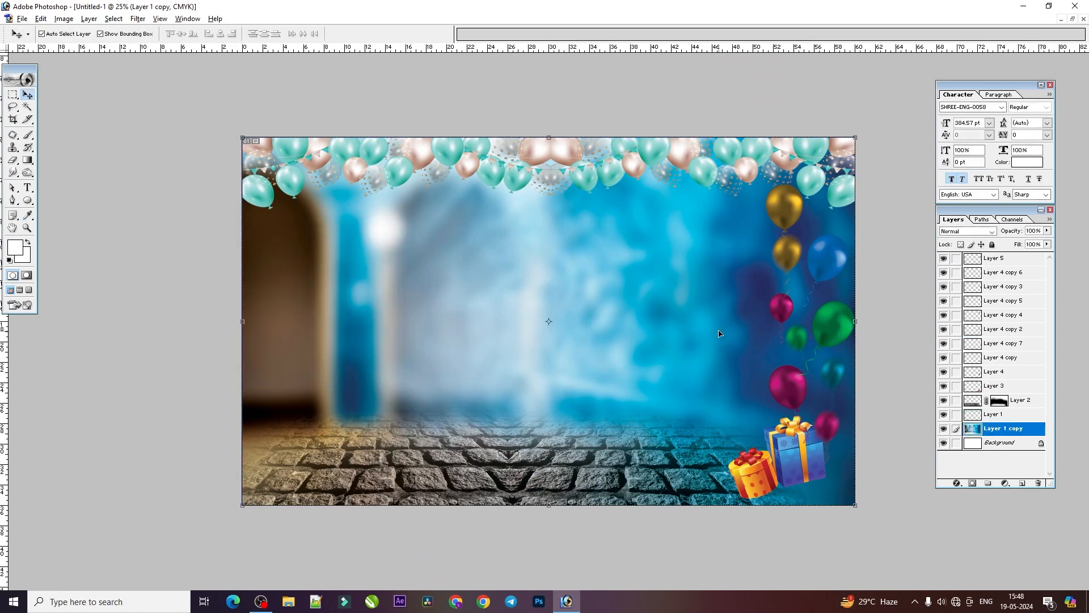
left_click(776, 316)
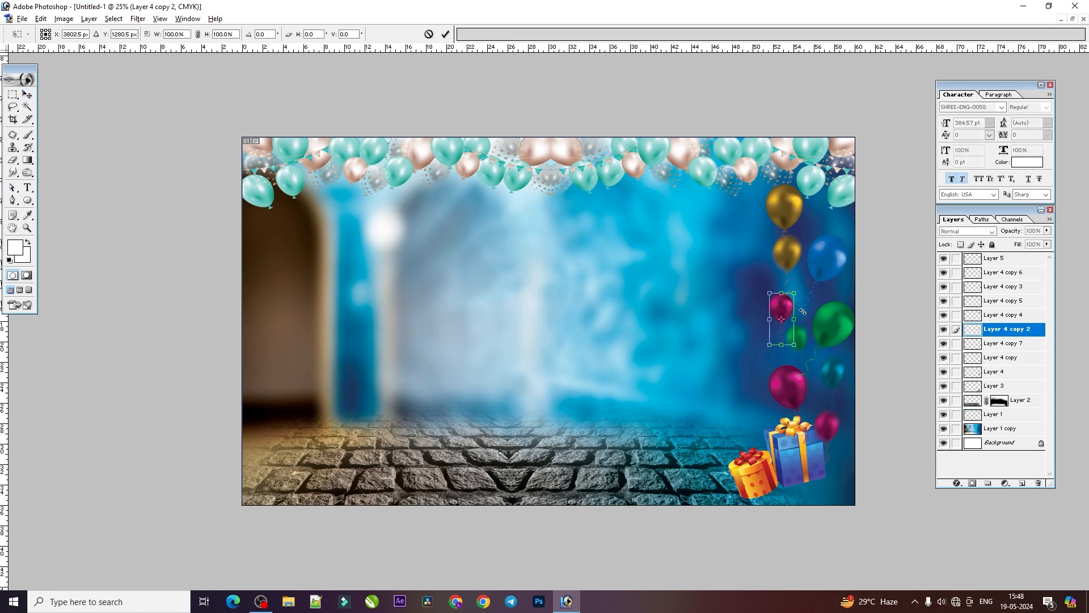
left_click(786, 270)
Switch the banner document from maximized to a floating window and shift it within the workspace
key("ctrl+minus")
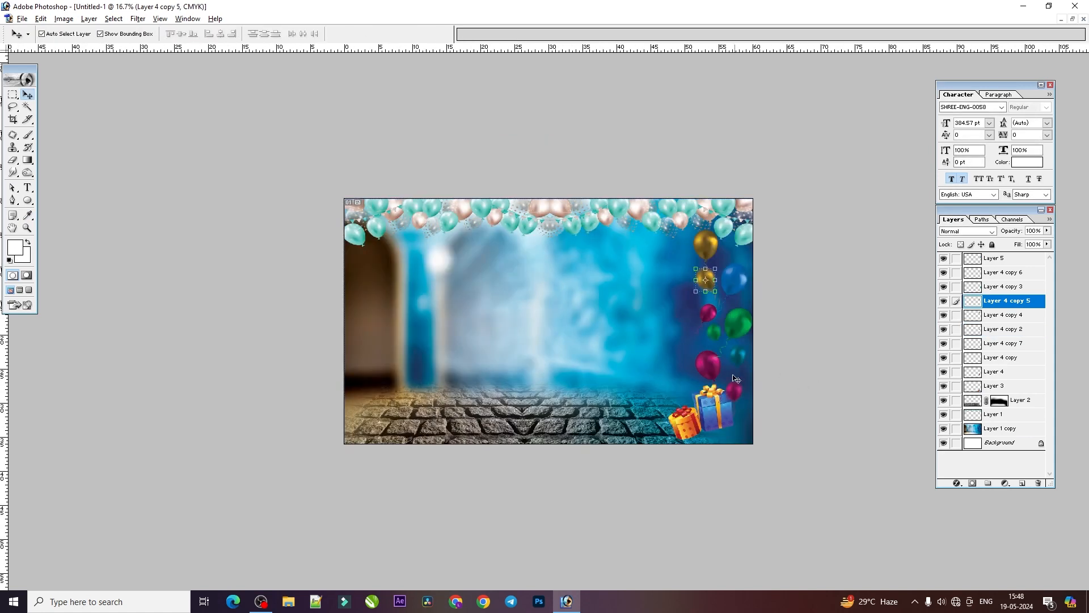
left_click(1072, 18)
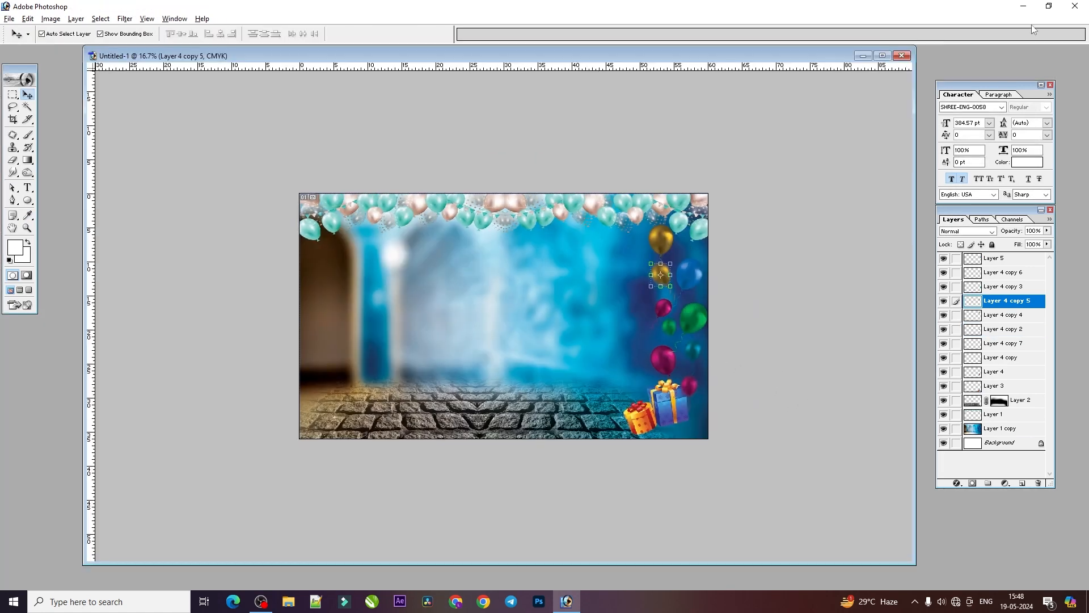
left_click_drag(637, 59, 660, 81)
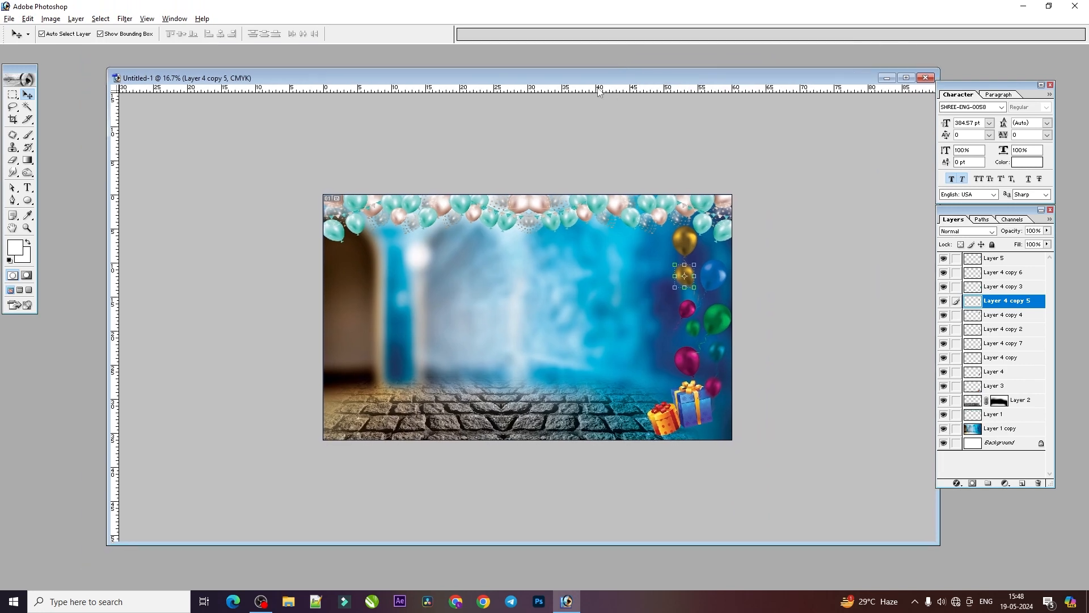
Open the Happy Birthday text art, place it beside the balloons in the banner and scale it to about 159.3%
key("ctrl+o")
left_click(575, 90)
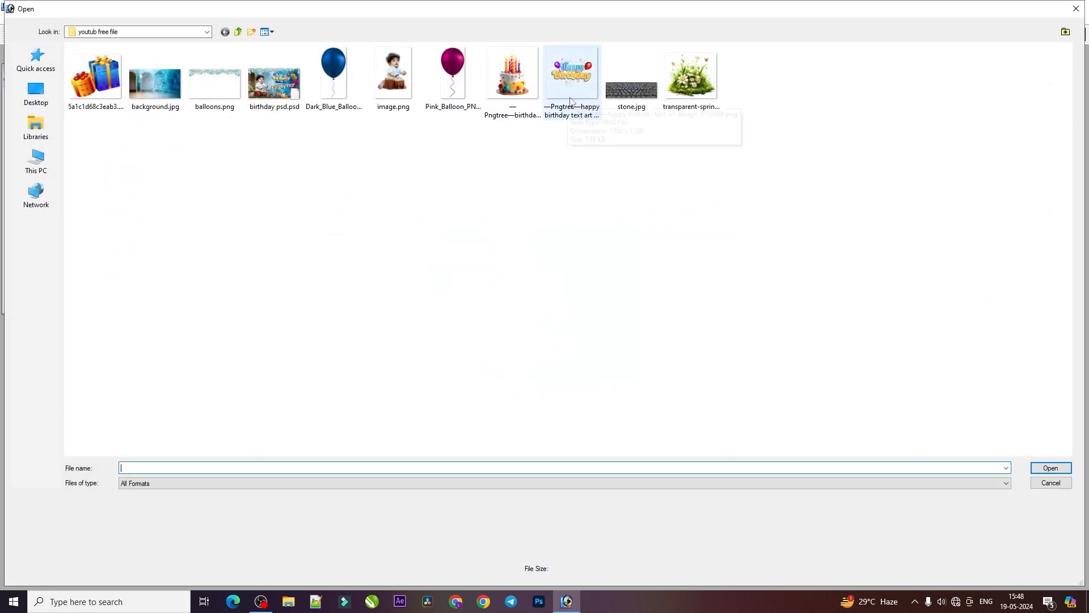
double_click(570, 89)
left_click_drag(341, 255, 594, 255)
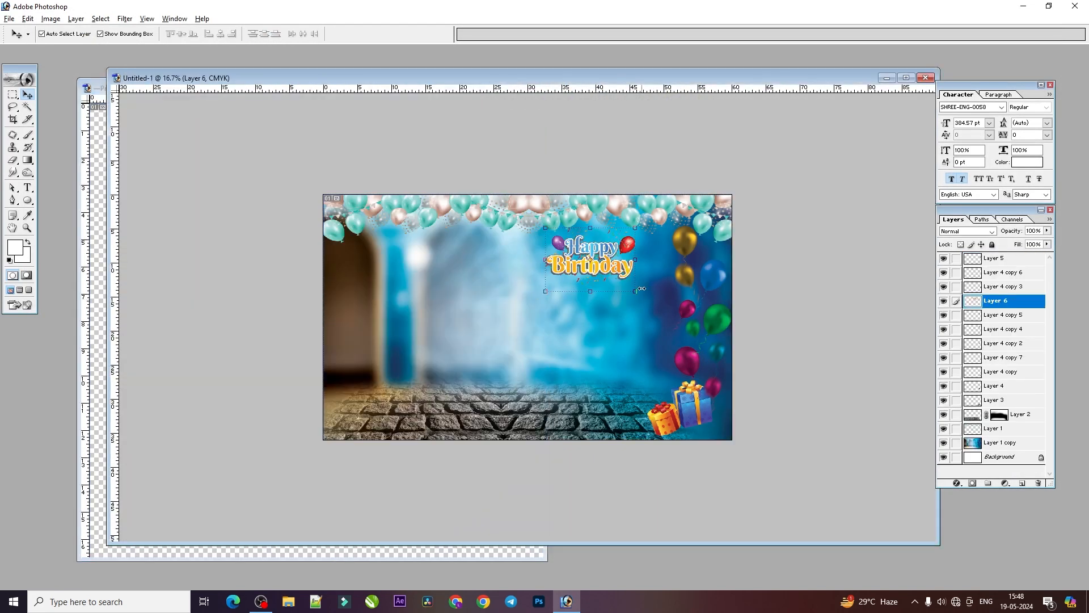
left_click_drag(637, 292, 661, 309)
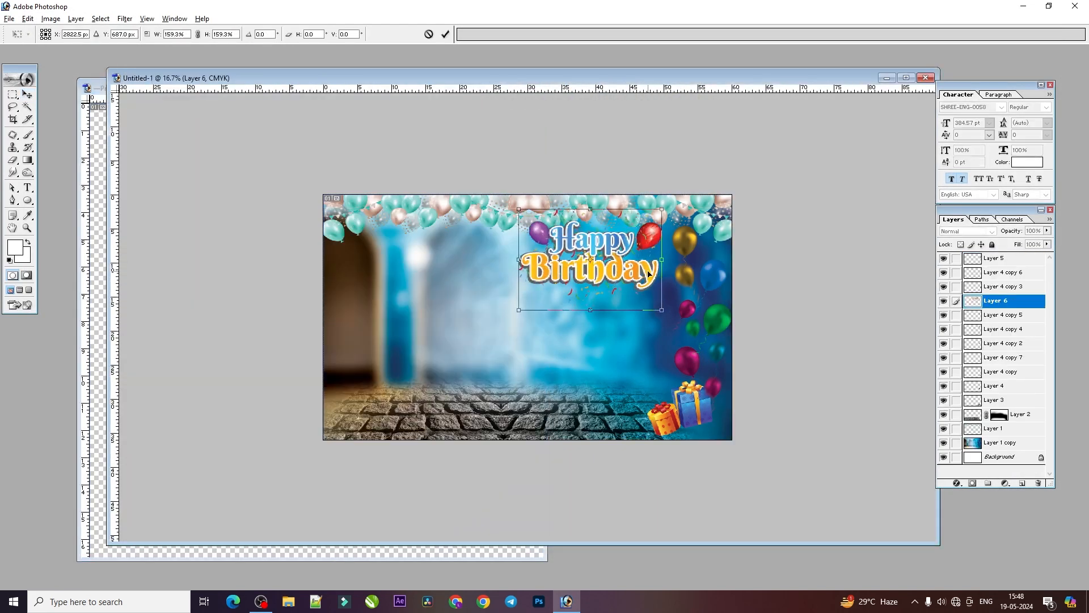
key("Return")
Adjust the Levels of the Happy Birthday text art to a midtone of 0.44 and a white input of 213
key("ctrl+plus")
key("ctrl+plus")
key("ctrl+plus")
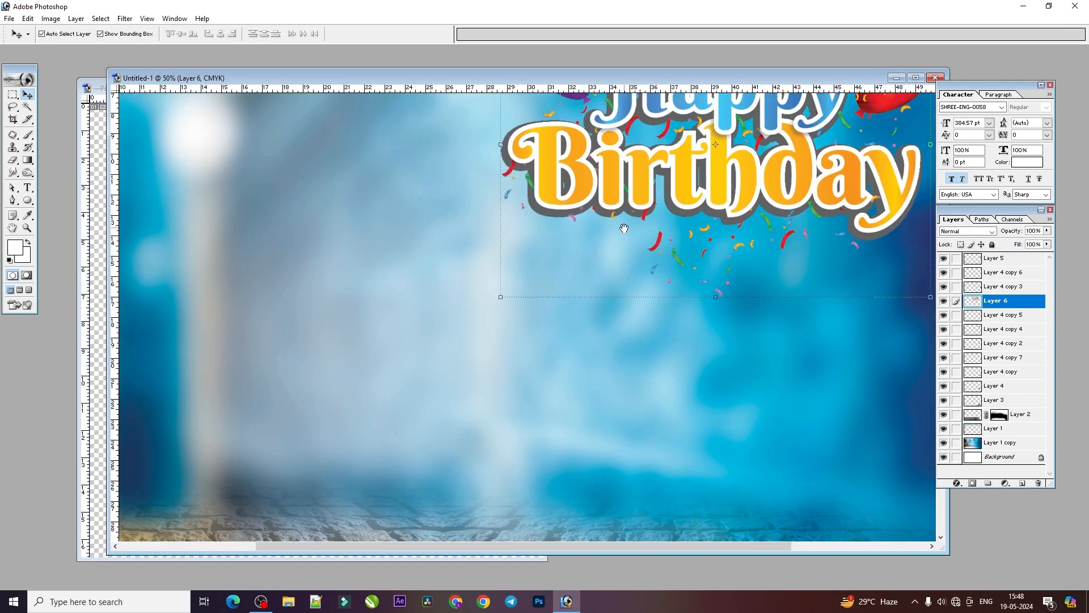
left_click_drag(624, 228, 354, 363)
key("ctrl+l")
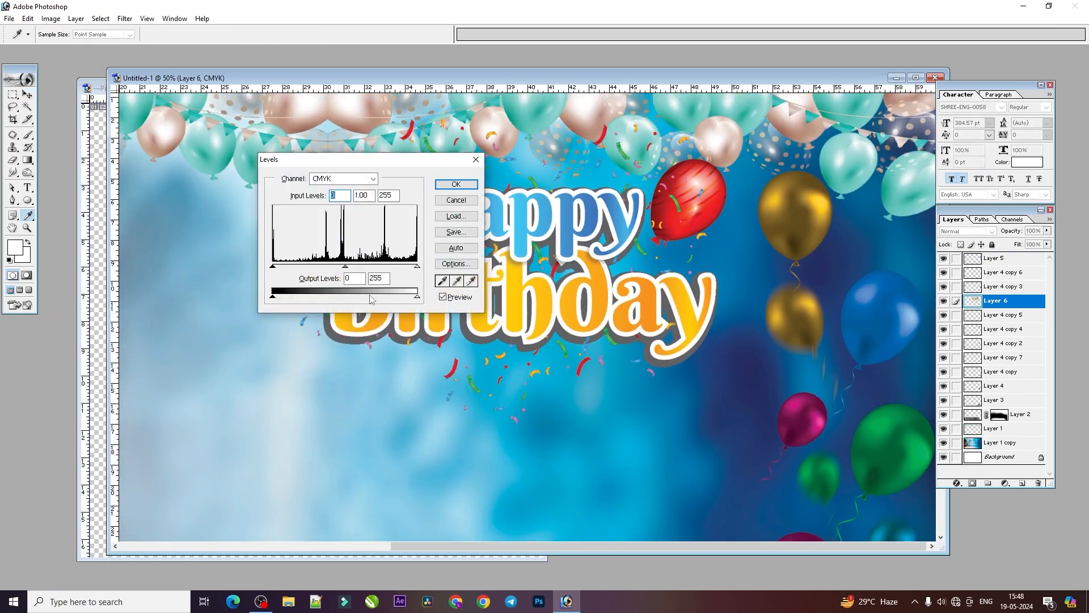
left_click_drag(345, 266, 376, 267)
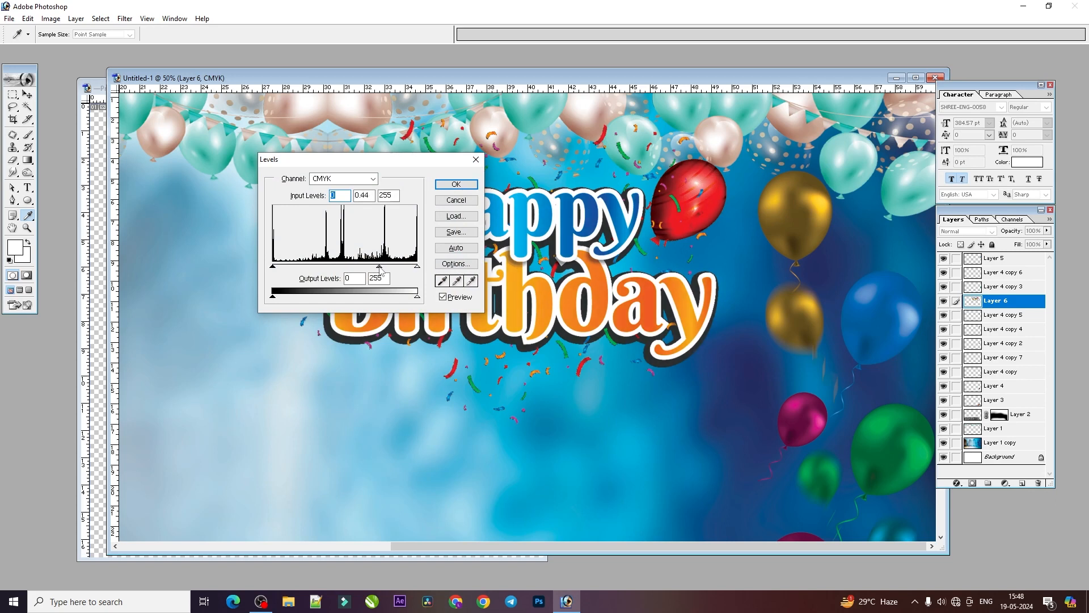
mouse_move(379, 266)
left_mouse_down()
mouse_move(408, 266)
mouse_move(396, 266)
left_mouse_up()
left_click(394, 268)
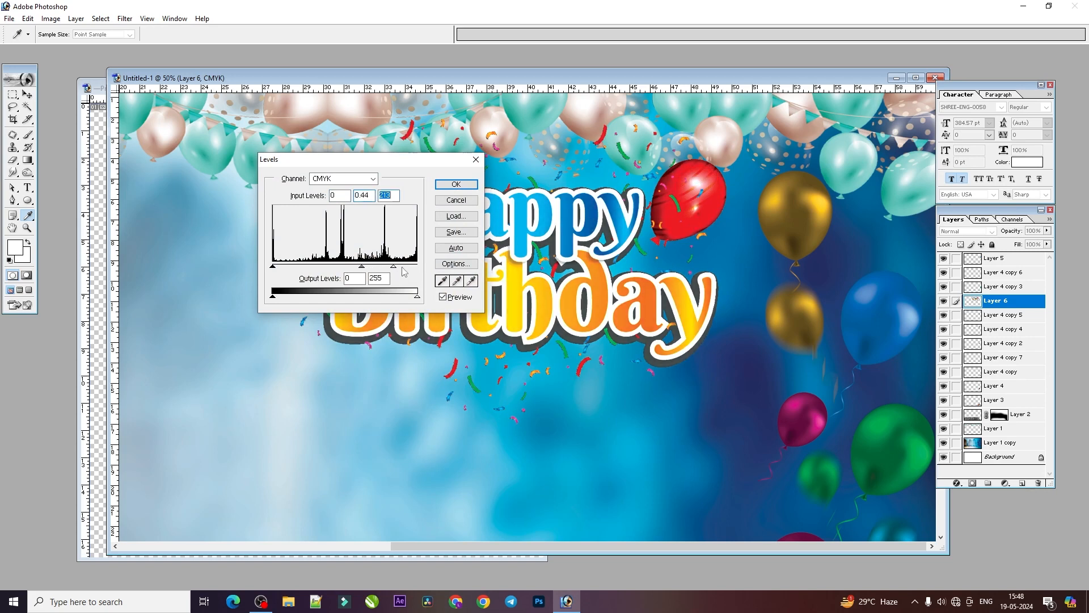
left_click(456, 184)
Enlarge the Happy Birthday text art slightly and move it down and away from the balloon column
key("ctrl+minus")
key("ctrl+minus")
key("v")
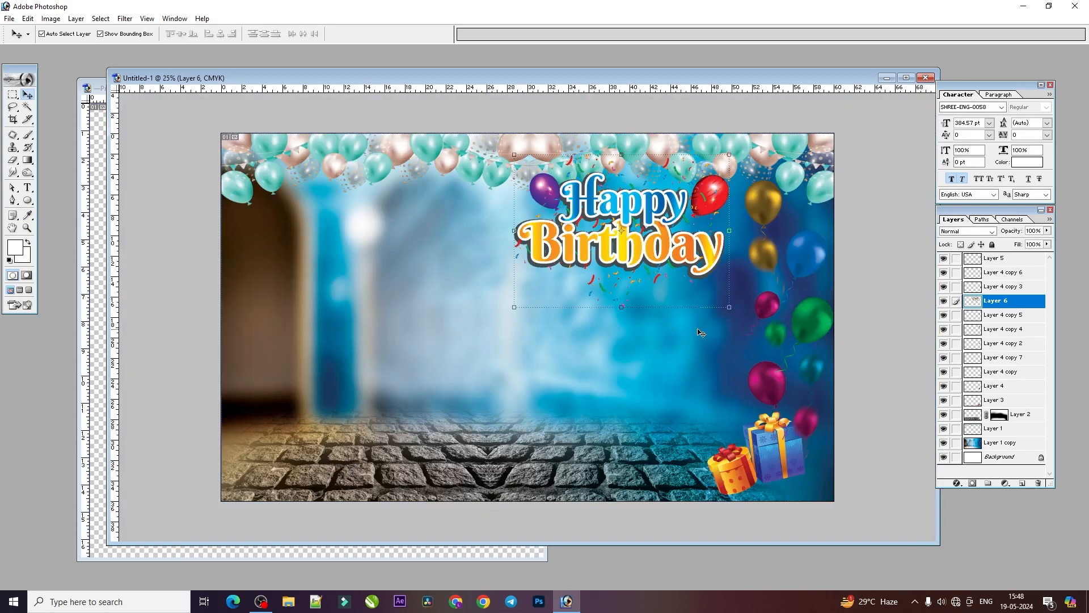
left_click_drag(729, 307, 746, 318)
key("Return")
left_click_drag(696, 270, 675, 288)
left_click_drag(735, 67, 721, 98)
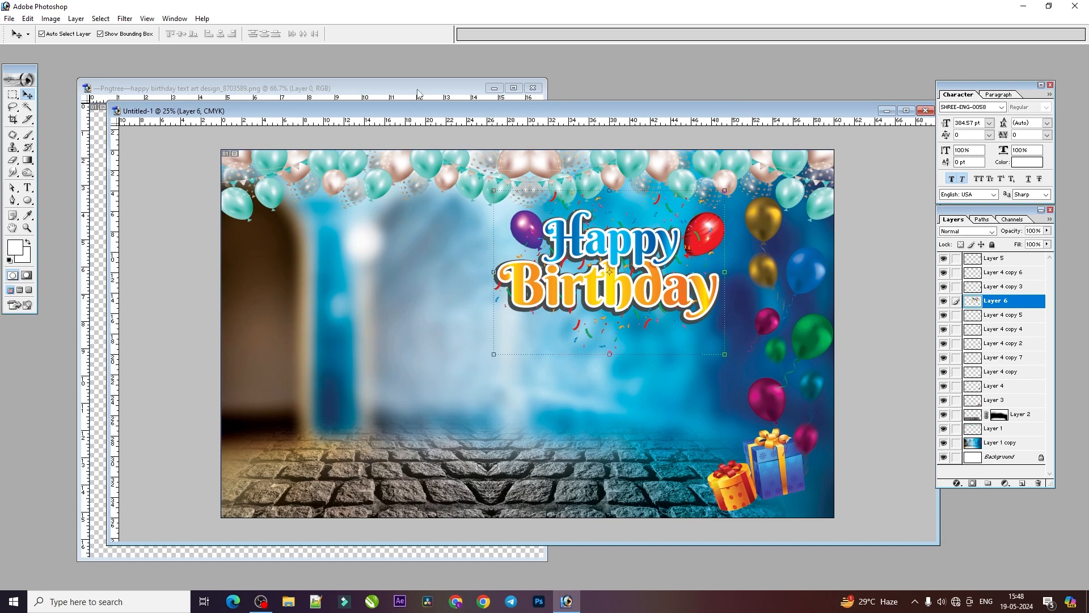
Bring the child photo from image.png into the banner's left half, scale it to about 82% and close the source file
key("ctrl+o")
double_click(379, 91)
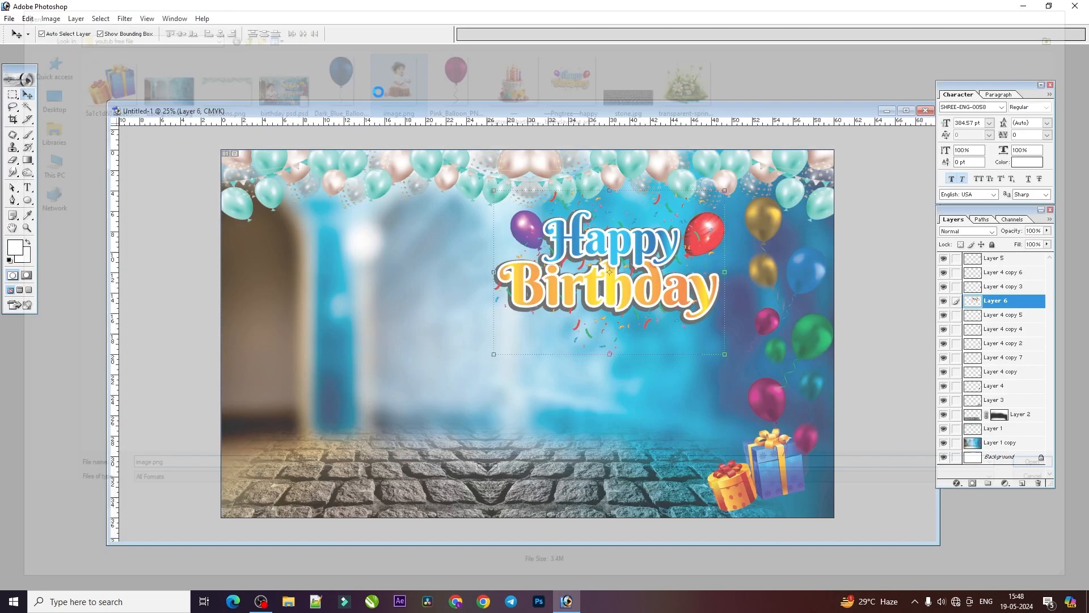
left_click_drag(291, 264, 396, 313)
left_click_drag(508, 161, 462, 220)
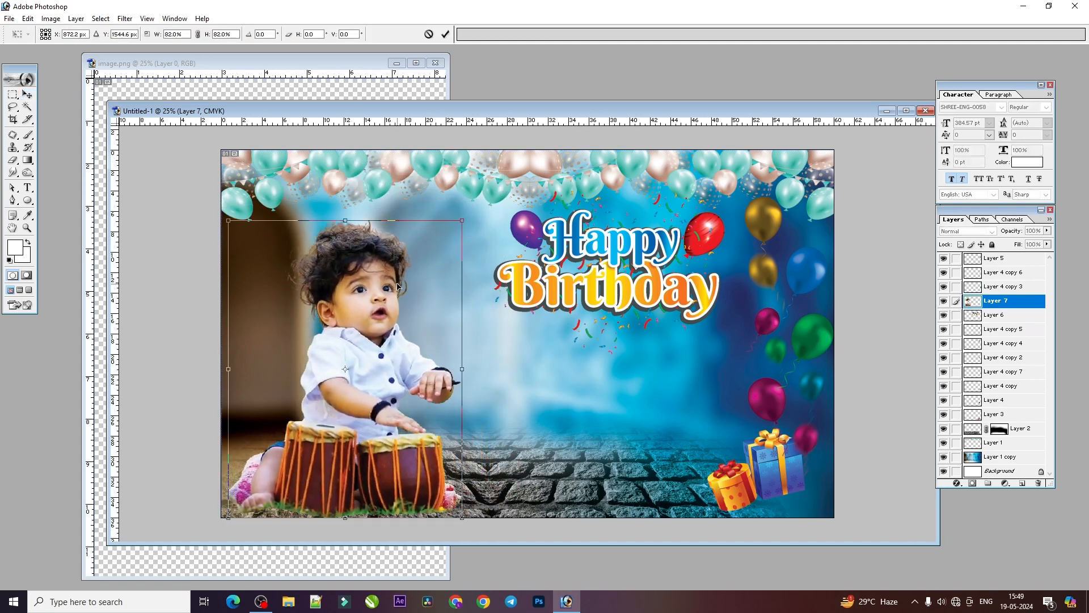
key("Return")
left_click(435, 63)
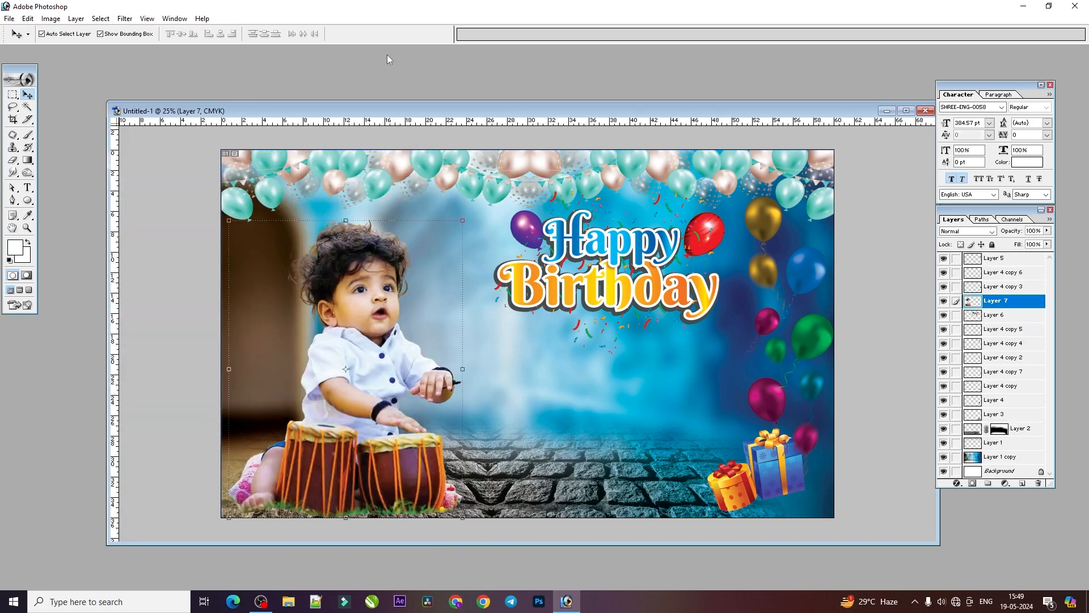
Bring the birthday cake image in below the Happy Birthday text, scaled to about 59.5% width and 47.8% height
key("ctrl+o")
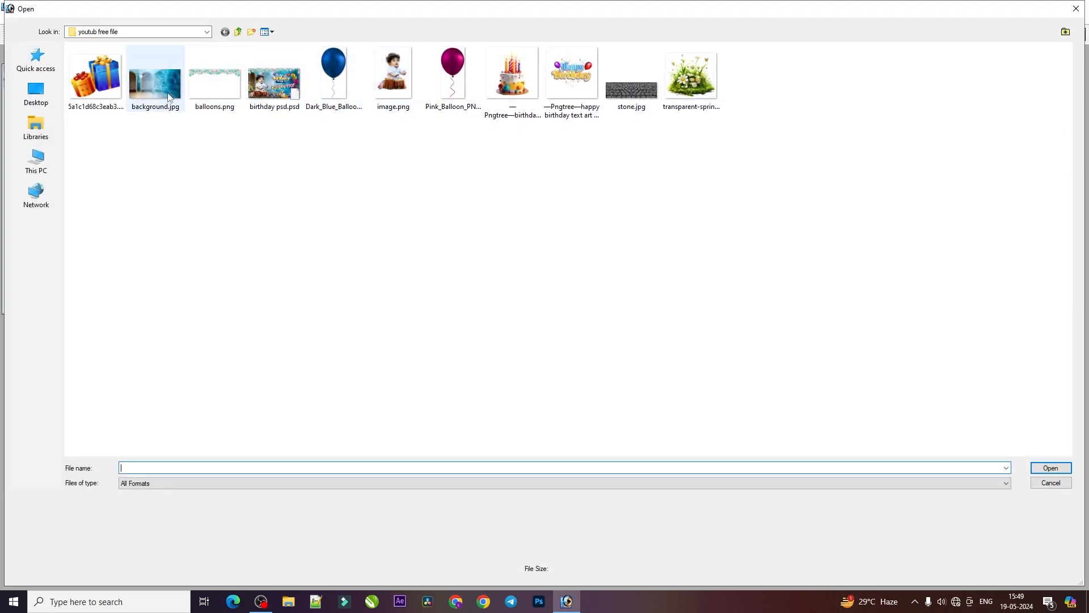
double_click(513, 74)
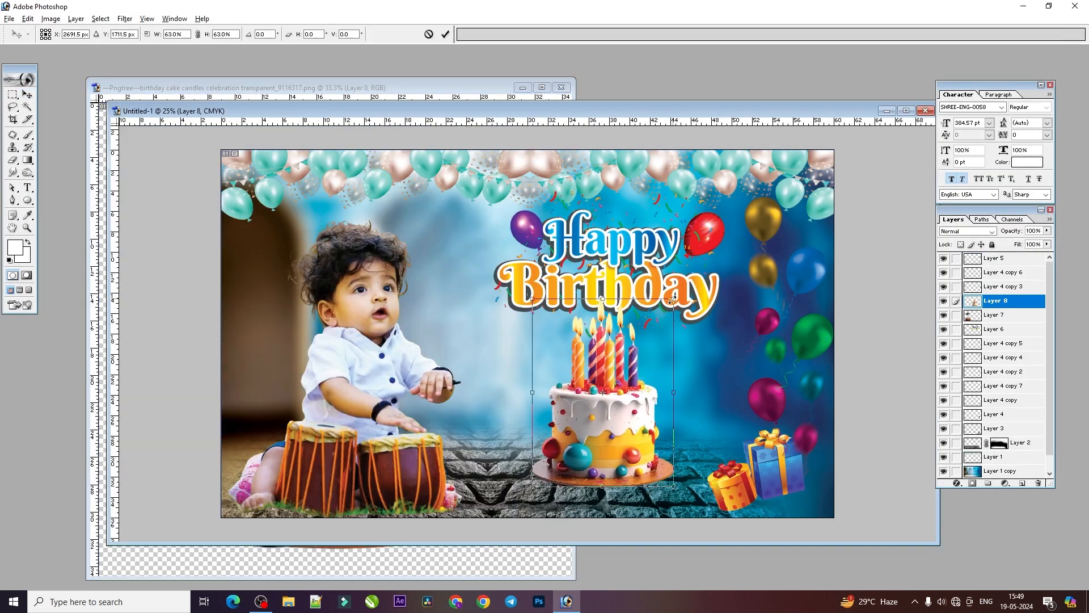
left_click_drag(672, 299, 669, 303)
left_click_drag(602, 302, 603, 338)
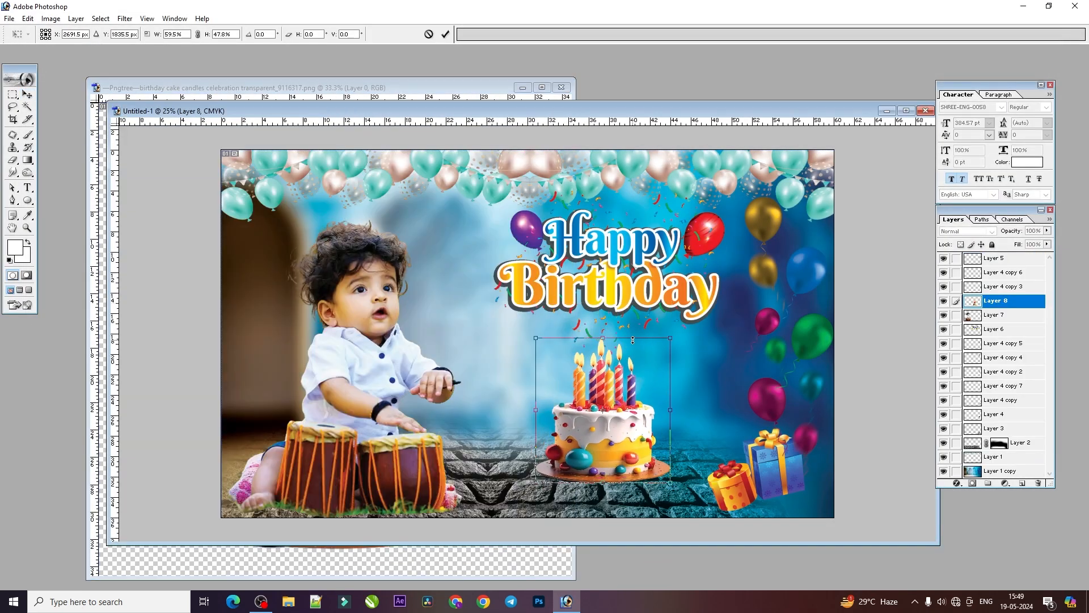
key("Return")
Reduce the cake to about 87.3% and place it on the stone floor beside the gift boxes
mouse_move(608, 402)
left_mouse_down()
mouse_move(608, 429)
mouse_move(626, 394)
left_mouse_up()
left_click(668, 368)
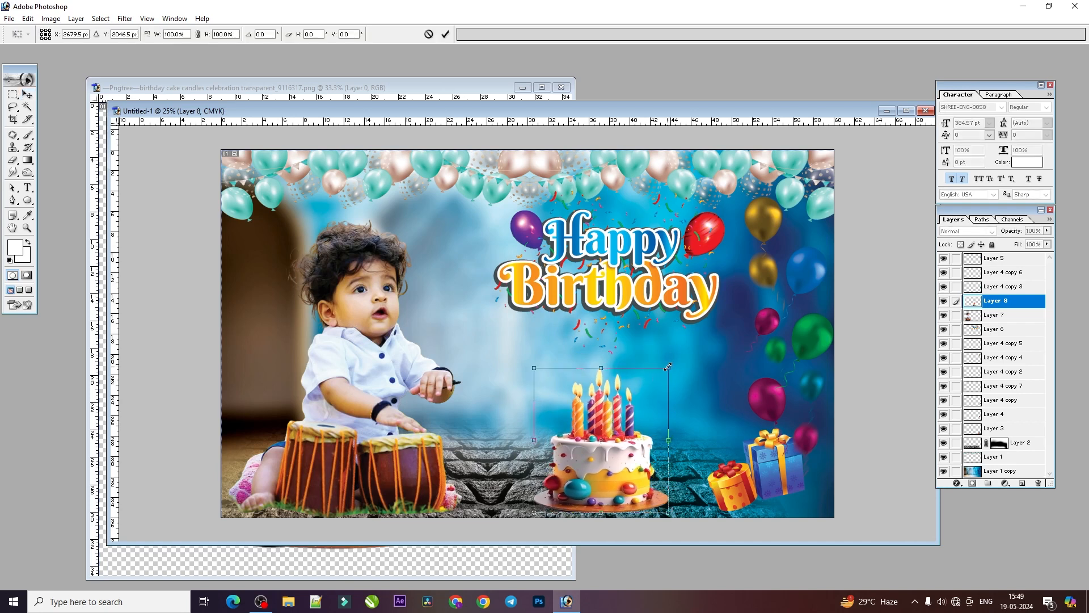
left_click_drag(666, 369, 658, 377)
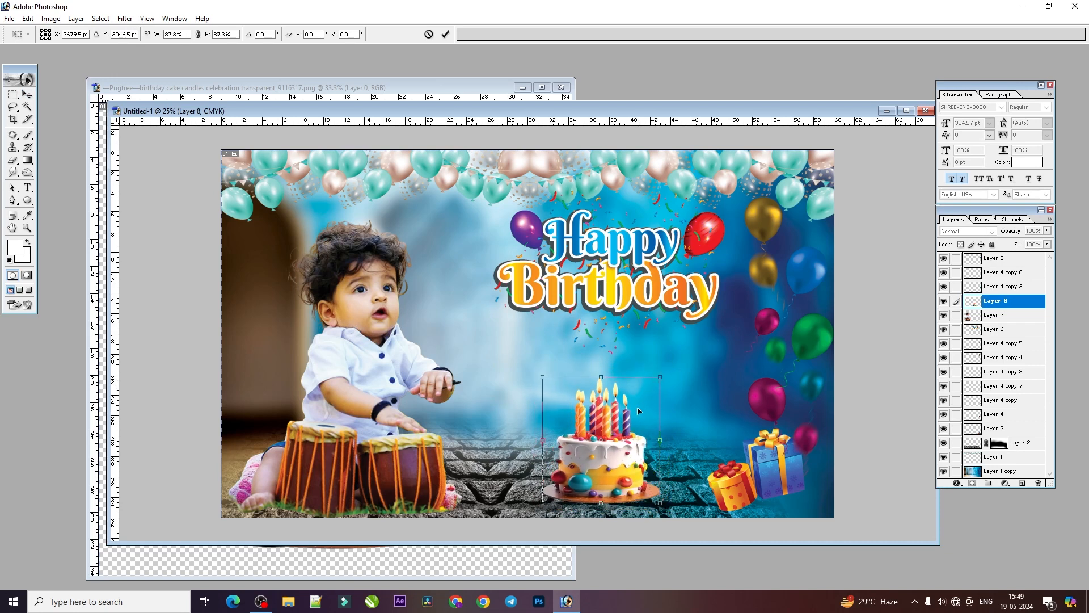
key("Return")
left_click_drag(622, 426, 662, 438)
Duplicate the gift boxes onto the other side of the cake, scale the copy to about 65.8% and flip it horizontally
left_click(771, 455)
left_click_drag(777, 458, 592, 441, "alt")
key("ctrl+t")
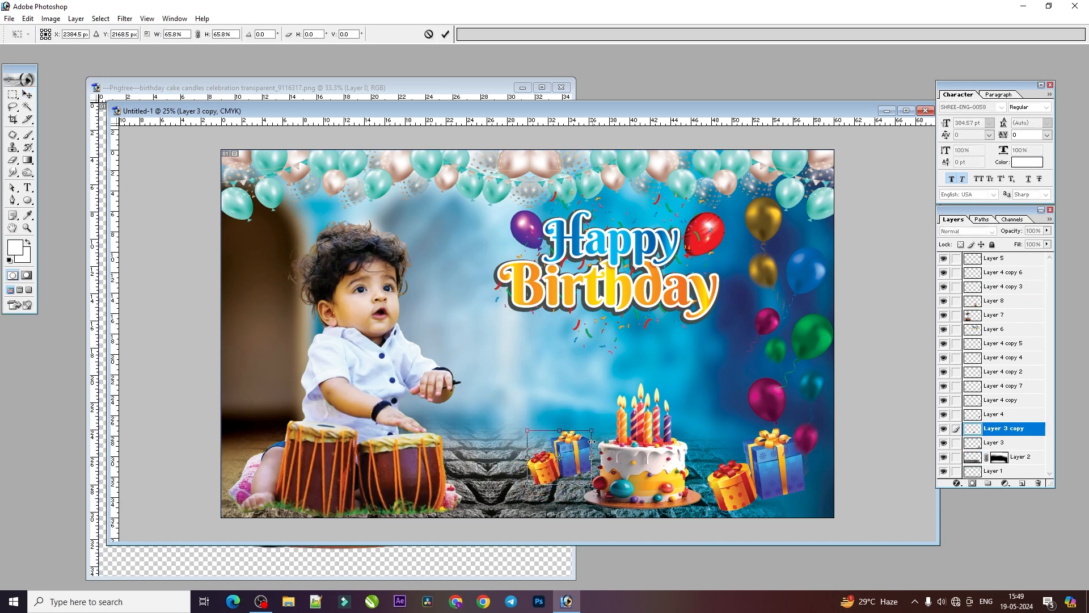
right_click(582, 445)
left_click(635, 418)
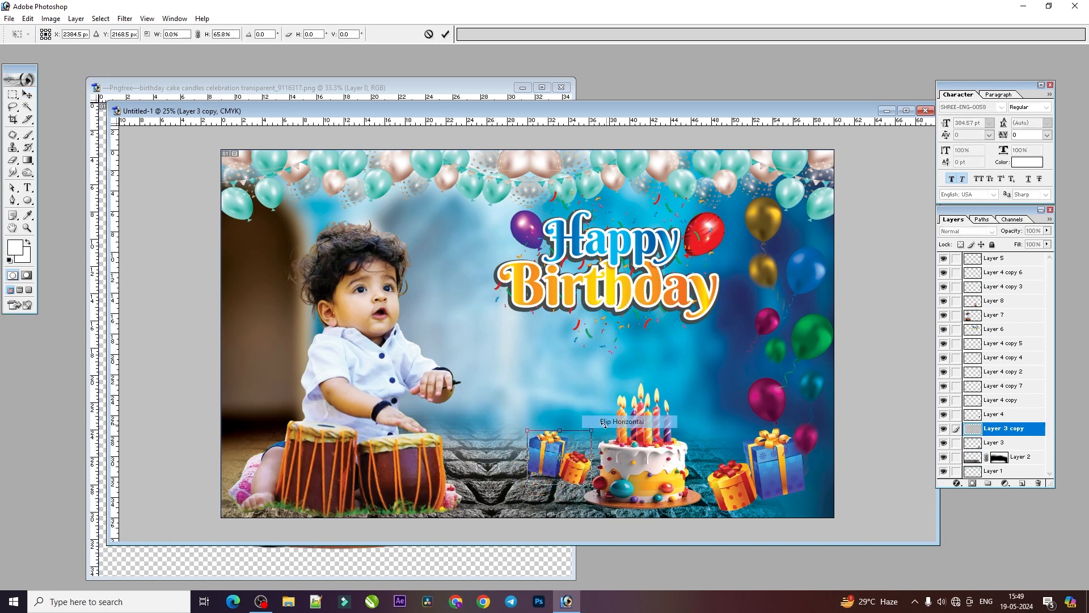
key("Return")
Apply a 60°, 49-pixel Motion Blur to the copied gift boxes and shift the child photo slightly to the right
left_click(125, 18)
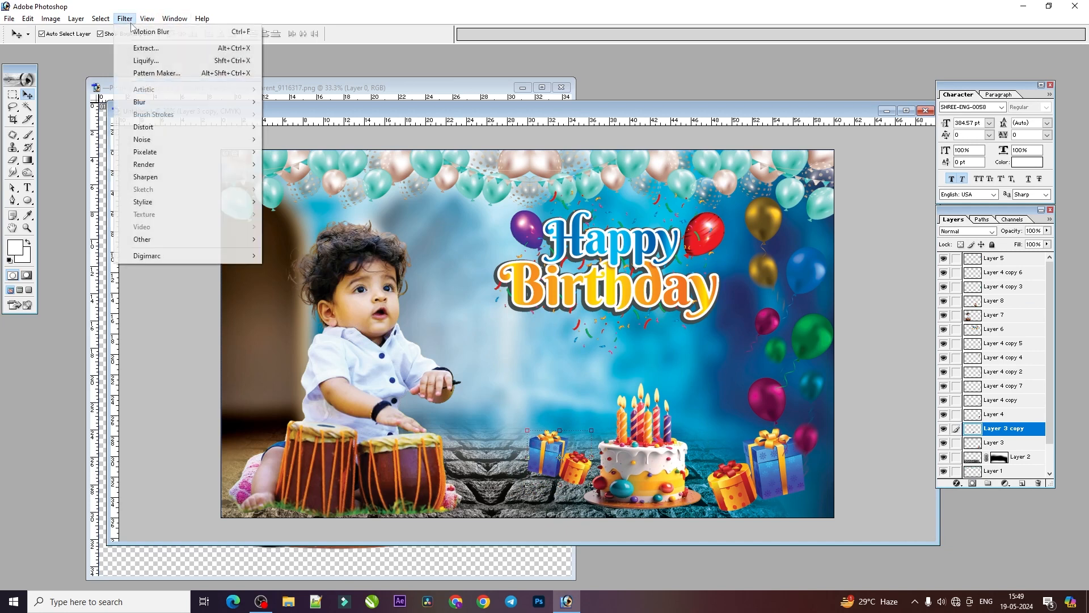
mouse_move(149, 102)
left_click(291, 139)
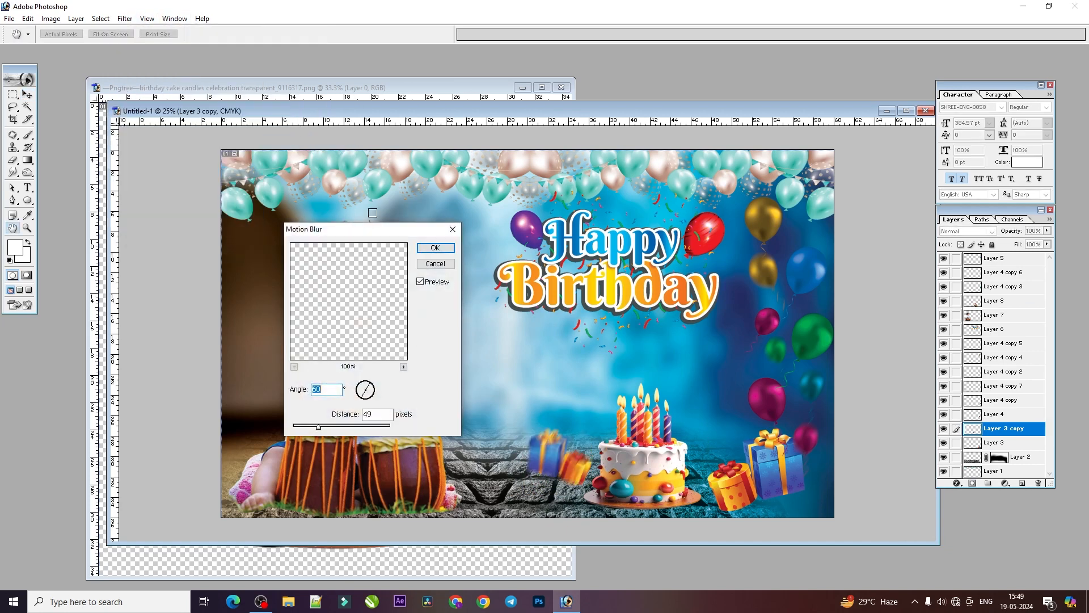
left_click(435, 248)
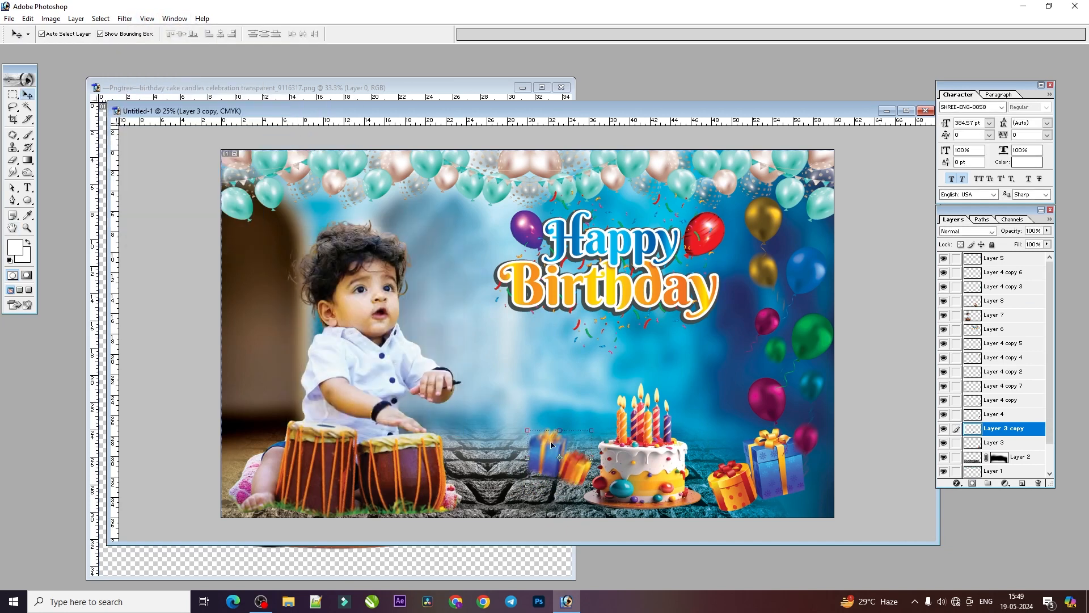
left_click_drag(551, 444, 554, 456)
left_click_drag(374, 369, 385, 371)
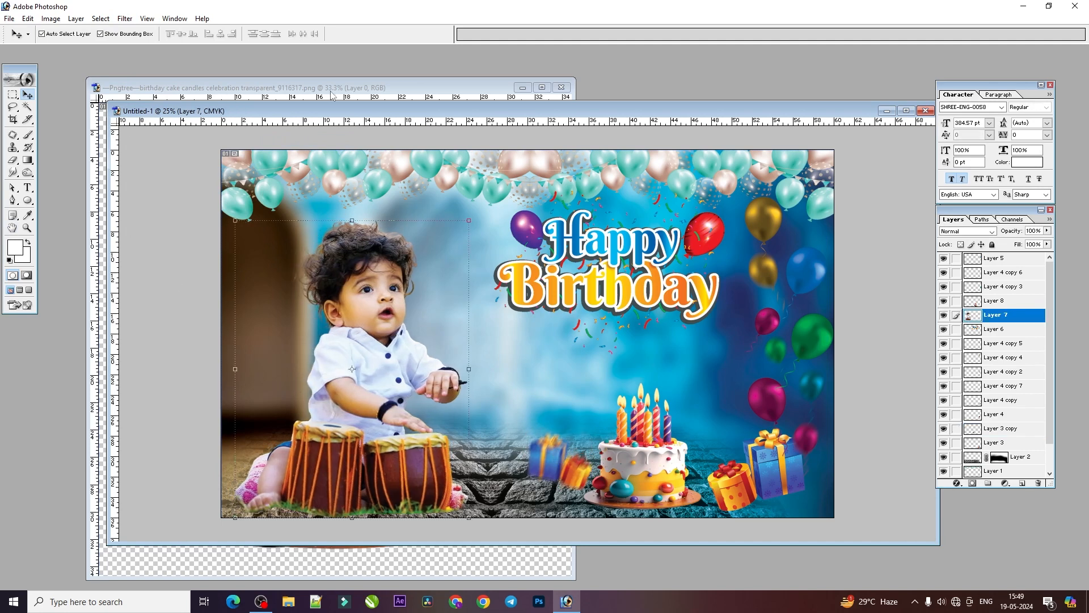
Open the spring meadow image with daisies, bring it into the banner over the child photo and scale it down
key("ctrl+o")
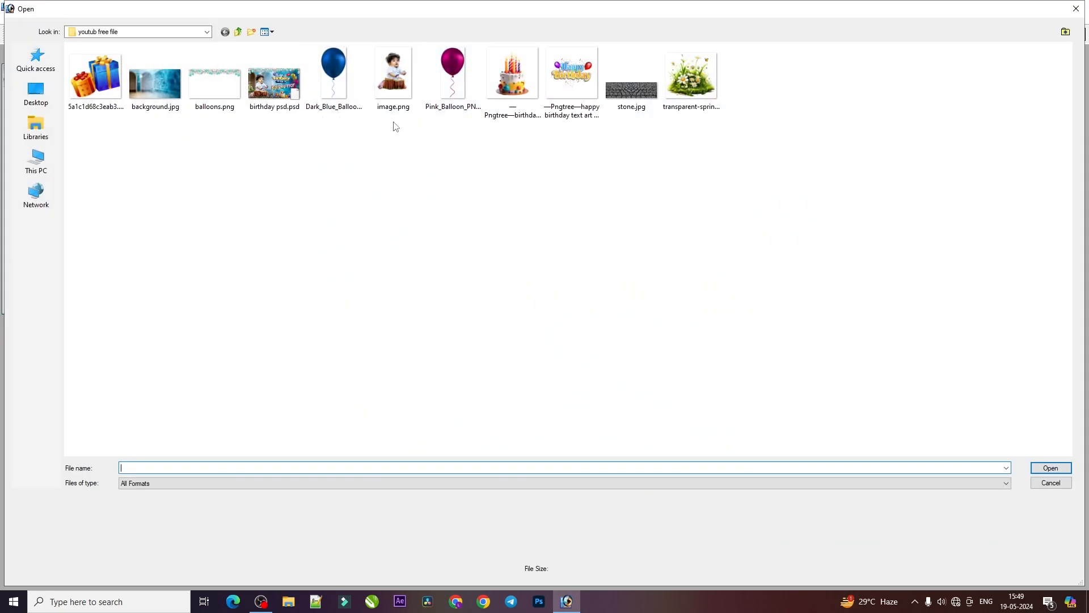
left_click(683, 93)
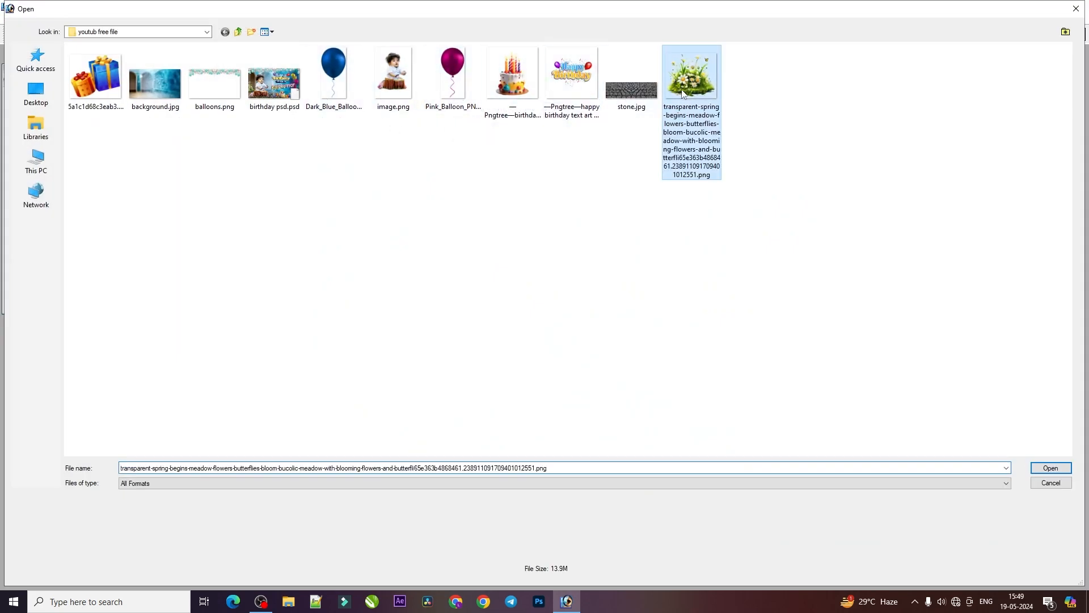
double_click(687, 84)
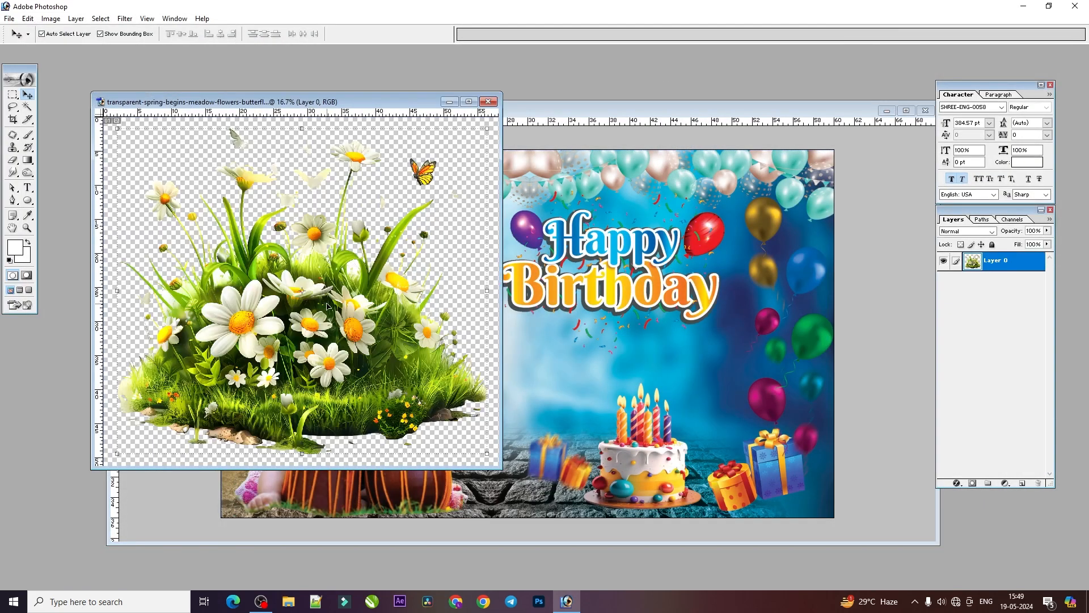
left_click(520, 382)
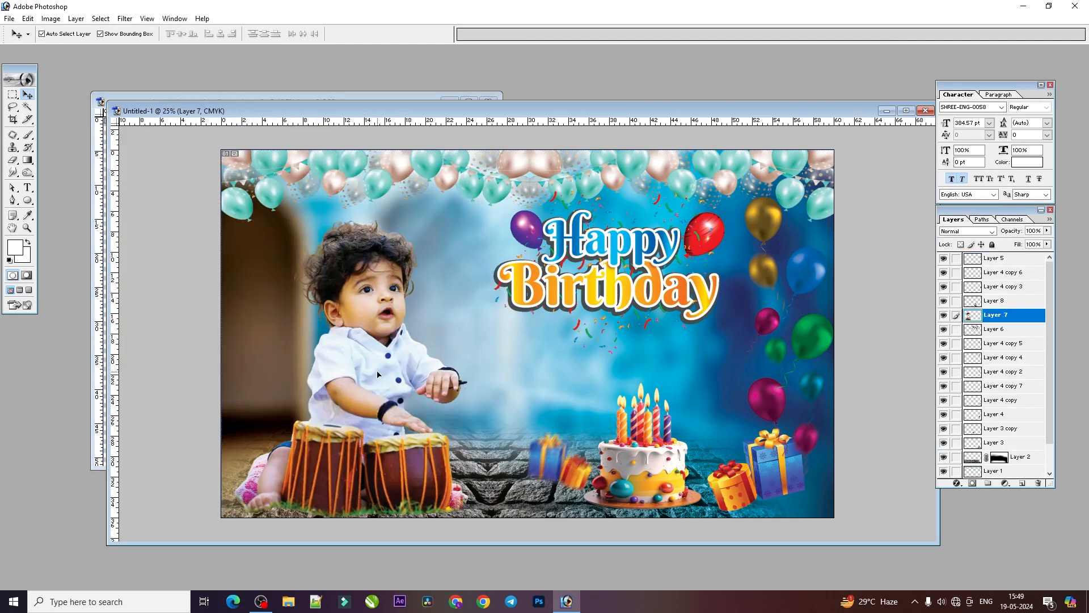
left_click(101, 341)
key("ctrl+t")
left_click_drag(359, 325, 447, 355)
left_click_drag(440, 309, 408, 374)
left_click_drag(652, 136, 492, 284)
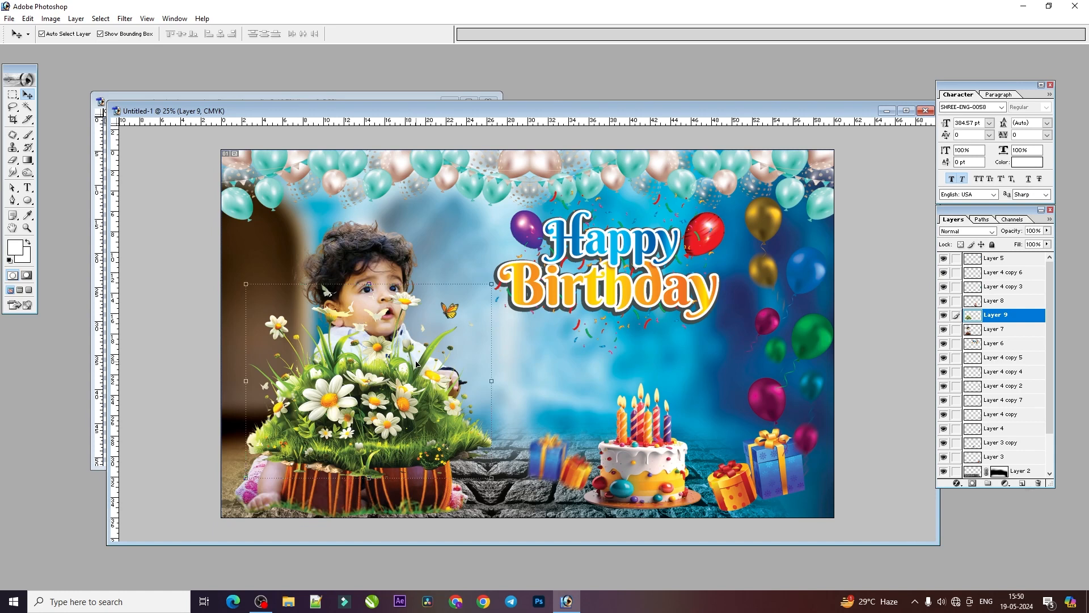
Send the daisy meadow behind the child, shrink it and place it at the banner's left edge
key("ctrl+bracketleft")
mouse_move(296, 399)
left_mouse_down()
mouse_move(246, 388)
mouse_move(293, 390)
left_mouse_up()
left_click_drag(405, 454, 277, 413)
key("Return")
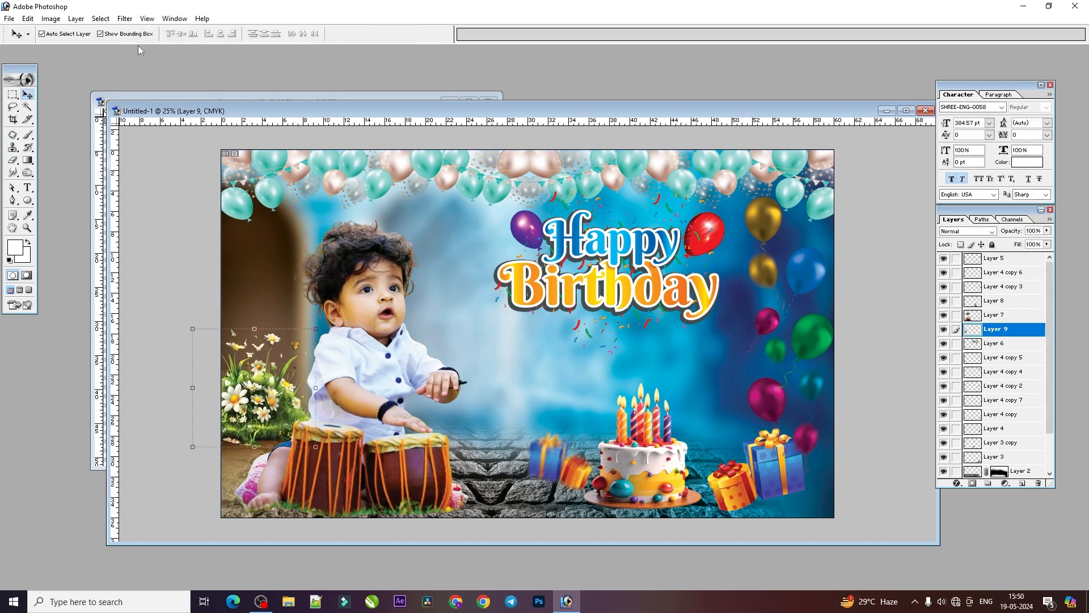
Apply a 60° Motion Blur of about 21 pixels to the daisy meadow and finish adjusting its placement
left_click(125, 18)
mouse_move(187, 102)
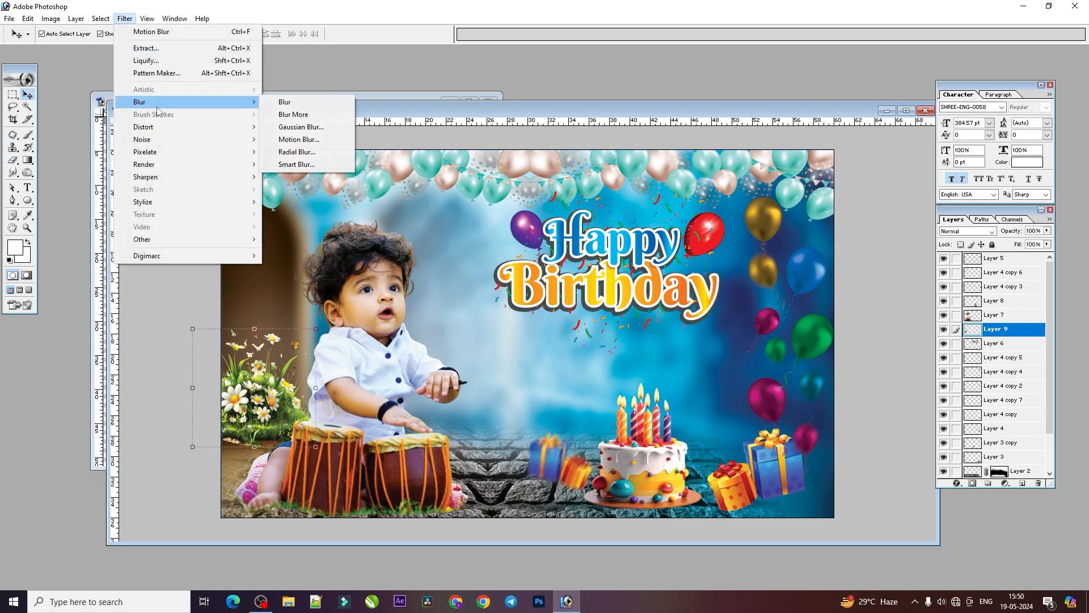
left_click(299, 139)
left_click_drag(318, 426, 306, 429)
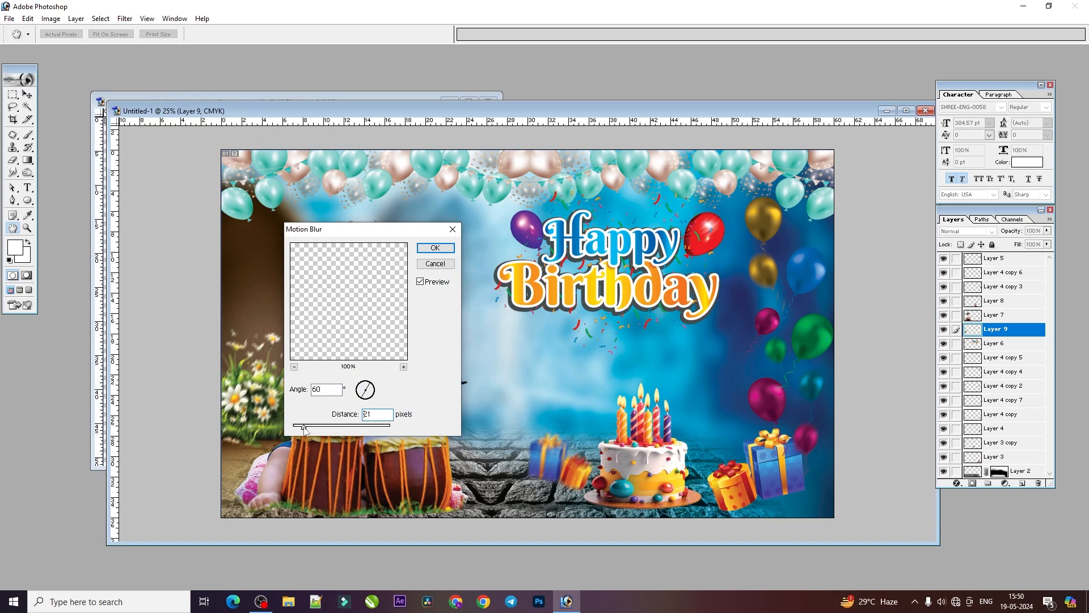
left_click(434, 248)
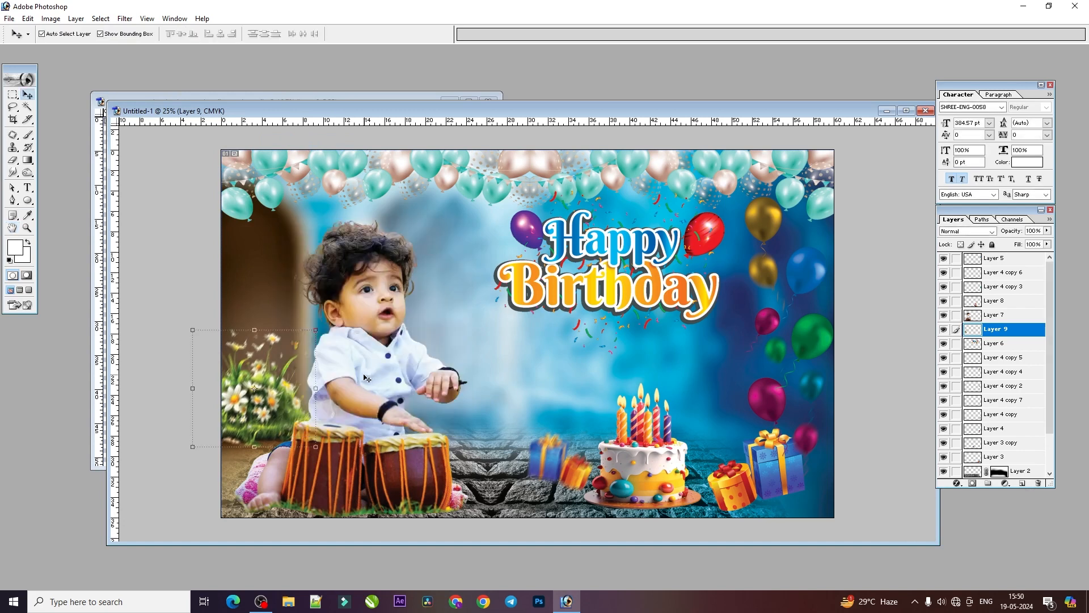
left_click_drag(321, 447, 324, 451)
key("Return")
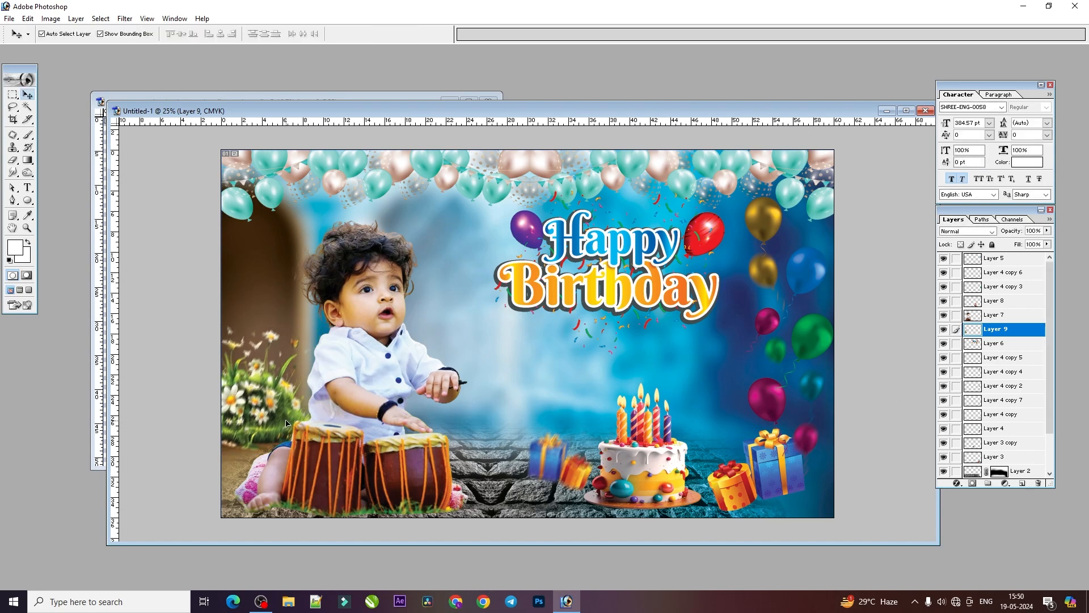
Move the Happy Birthday artwork up slightly and add the child's name in large white text below it
left_click_drag(622, 300, 622, 287)
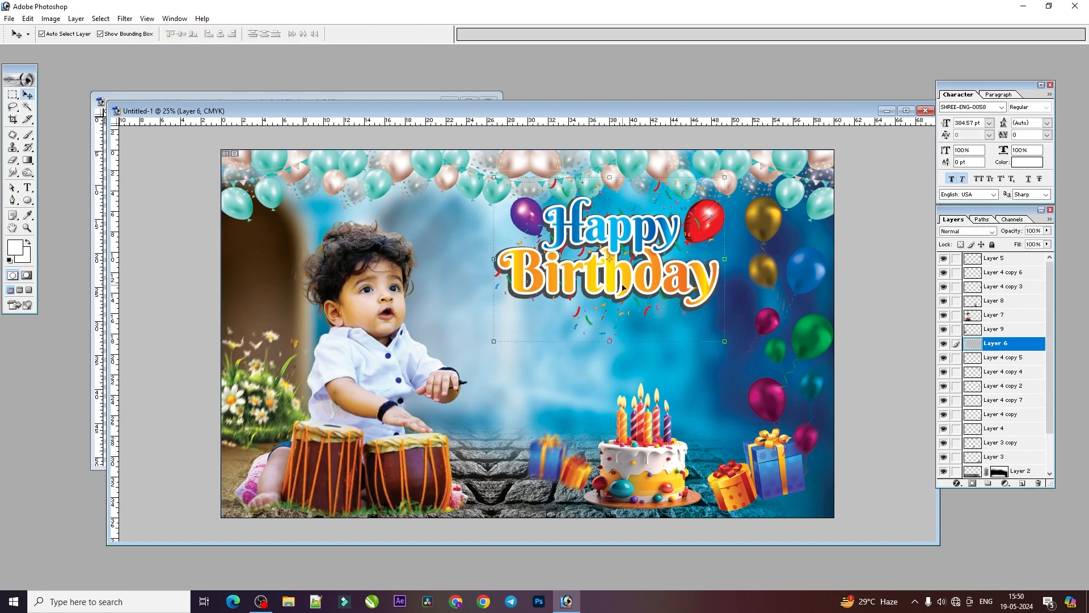
left_click(27, 187)
left_click(506, 358)
type("Rajkumar")
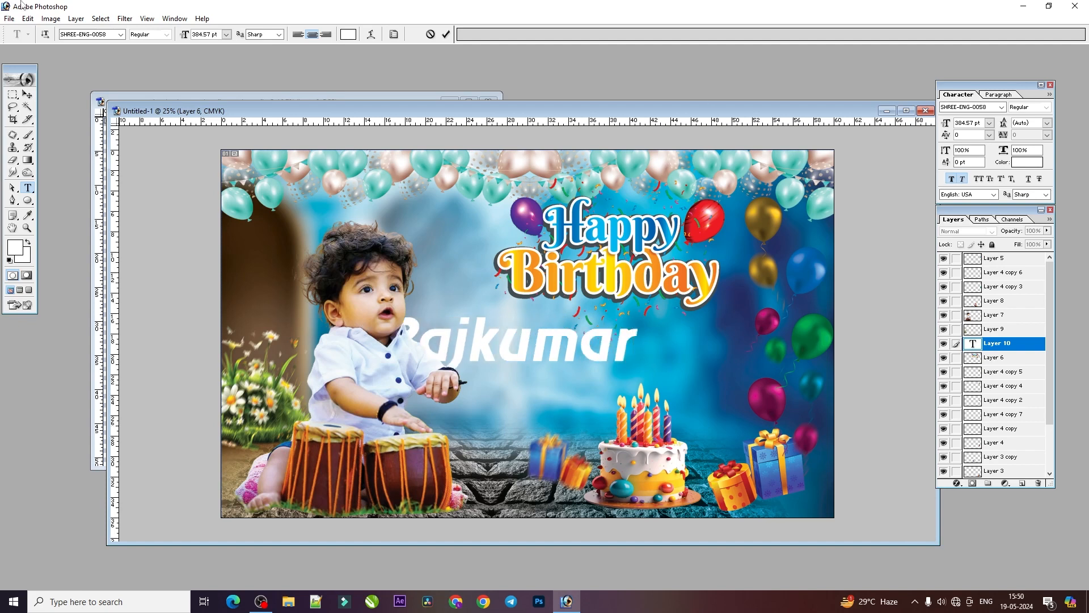
left_click(27, 94)
left_click_drag(554, 337, 642, 348)
Scale the name text to about 103.1%, rotate it about -5.1°, and nudge it and the cake into place
left_click(27, 187)
left_click(94, 35)
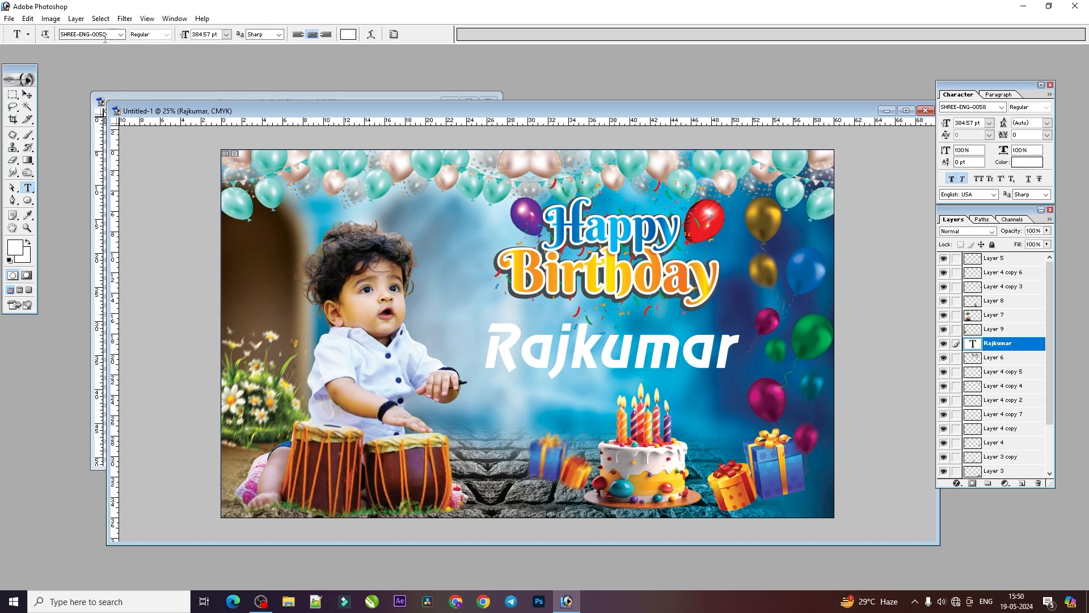
left_click(28, 94)
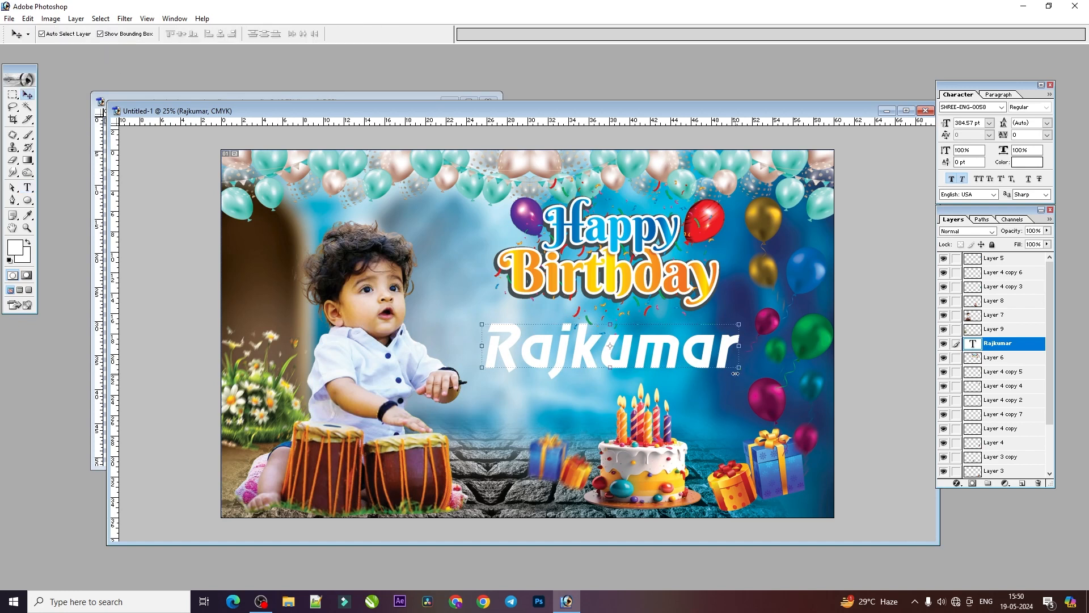
left_click_drag(736, 371, 760, 361)
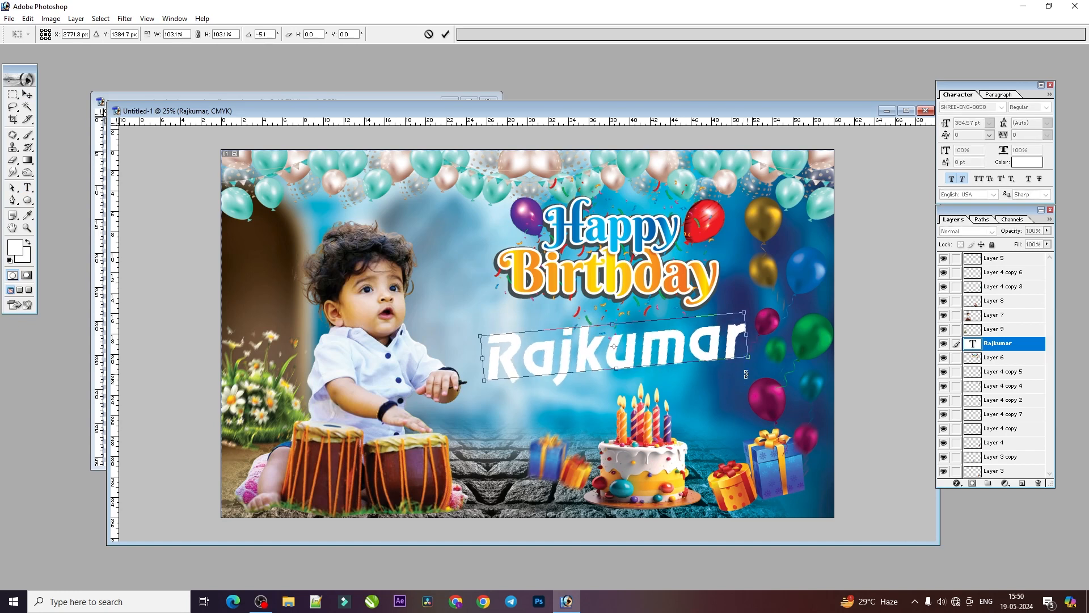
double_click(692, 363)
mouse_move(693, 361)
left_mouse_down()
mouse_move(697, 349)
mouse_move(683, 355)
left_mouse_up()
left_click_drag(641, 445, 644, 448)
left_click_drag(684, 339, 684, 342)
Add a linear Gradient Overlay to the name text using the yellow-to-pale-yellow preset
left_click(957, 483)
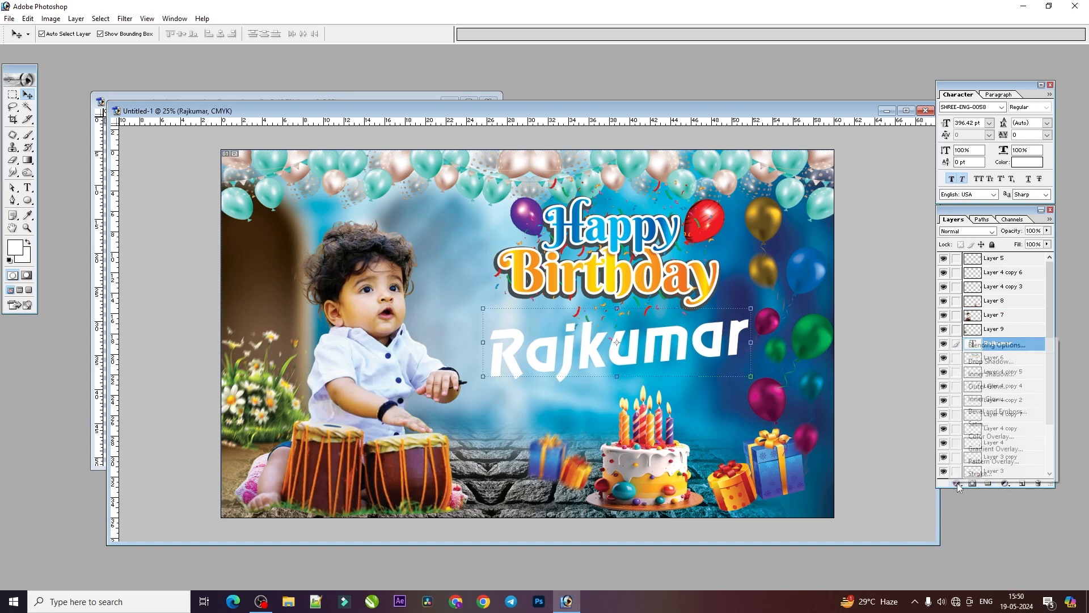
left_click(957, 483)
left_click(958, 485)
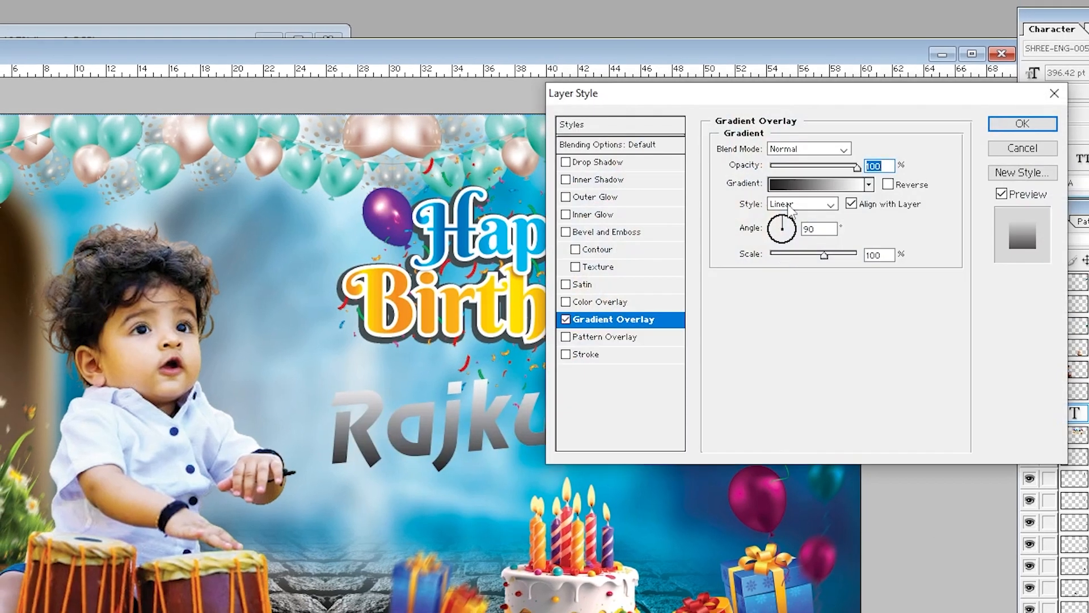
left_click(794, 188)
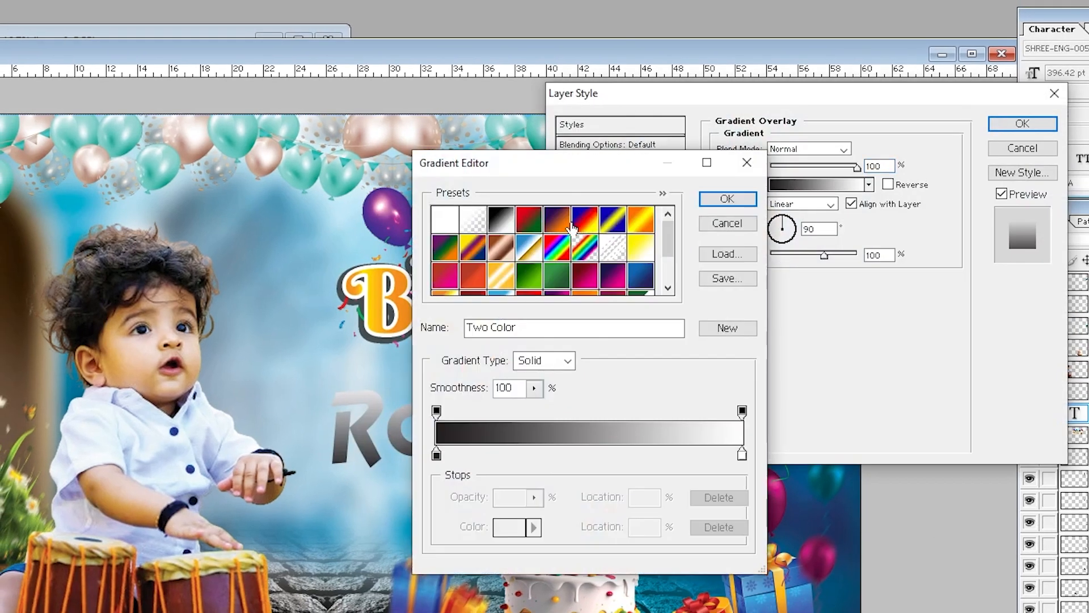
mouse_move(668, 238)
left_mouse_down()
mouse_move(667, 286)
mouse_move(668, 226)
left_mouse_up()
left_click(641, 246)
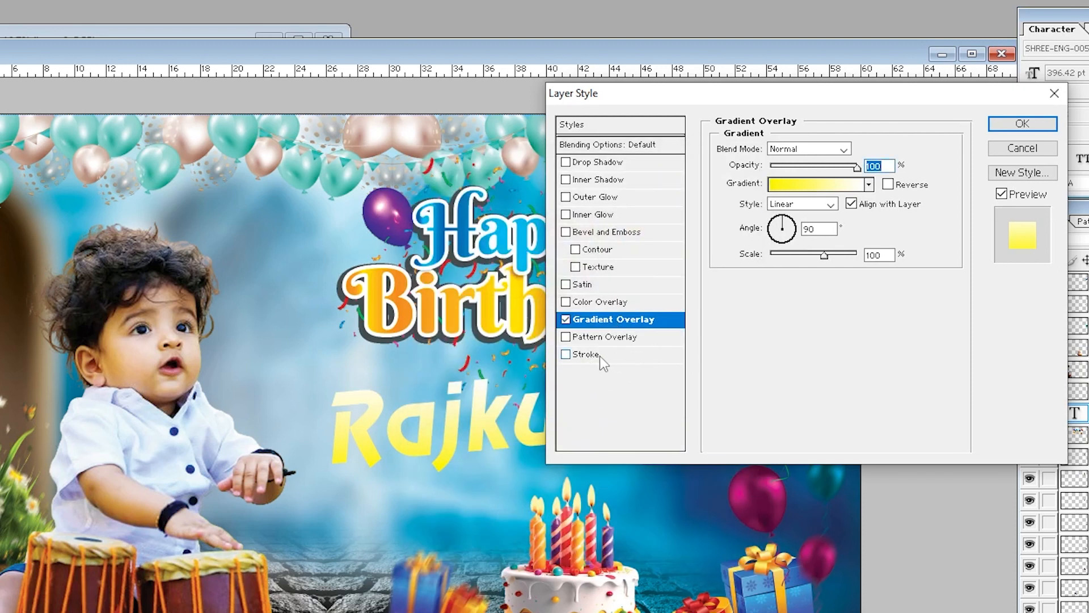
Add an 18 px outside Stroke to the name text, filled with the dark purple-to-magenta gradient preset
left_click(600, 356)
left_click_drag(773, 149, 782, 150)
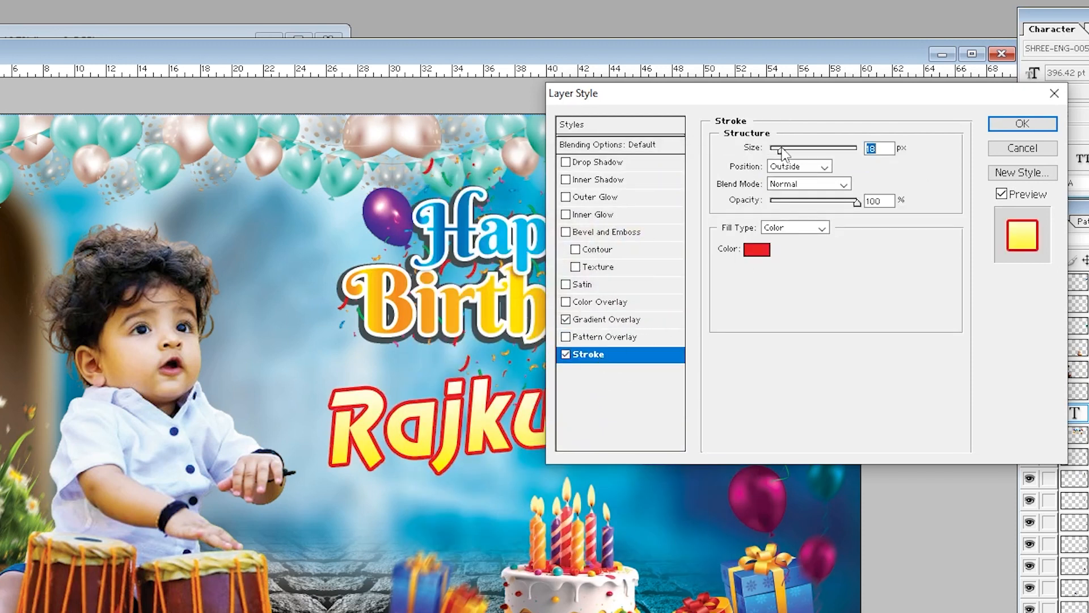
left_click(786, 185)
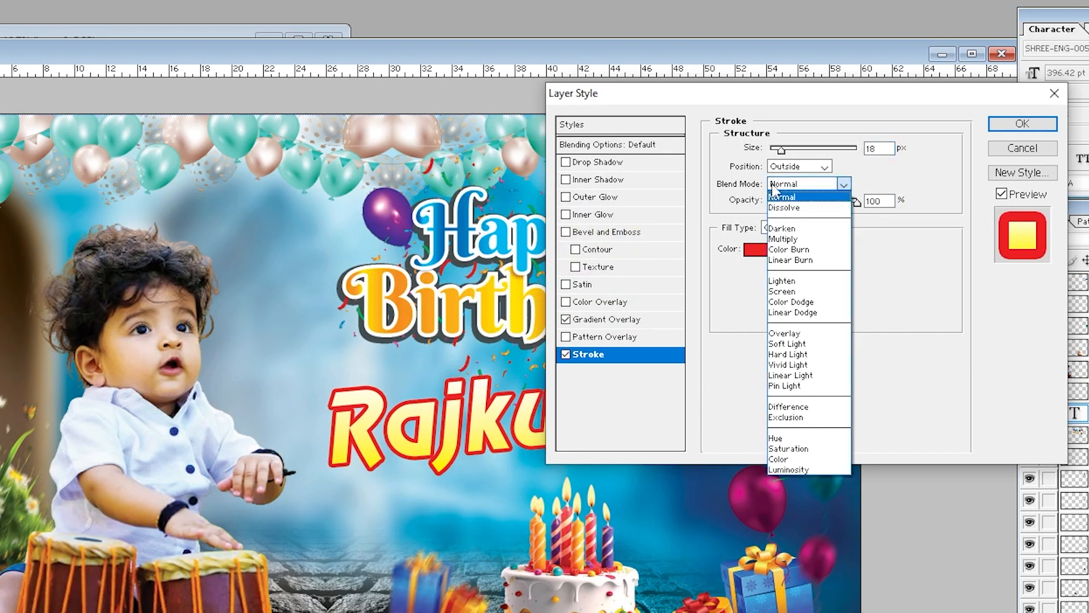
left_click(778, 196)
left_click(791, 228)
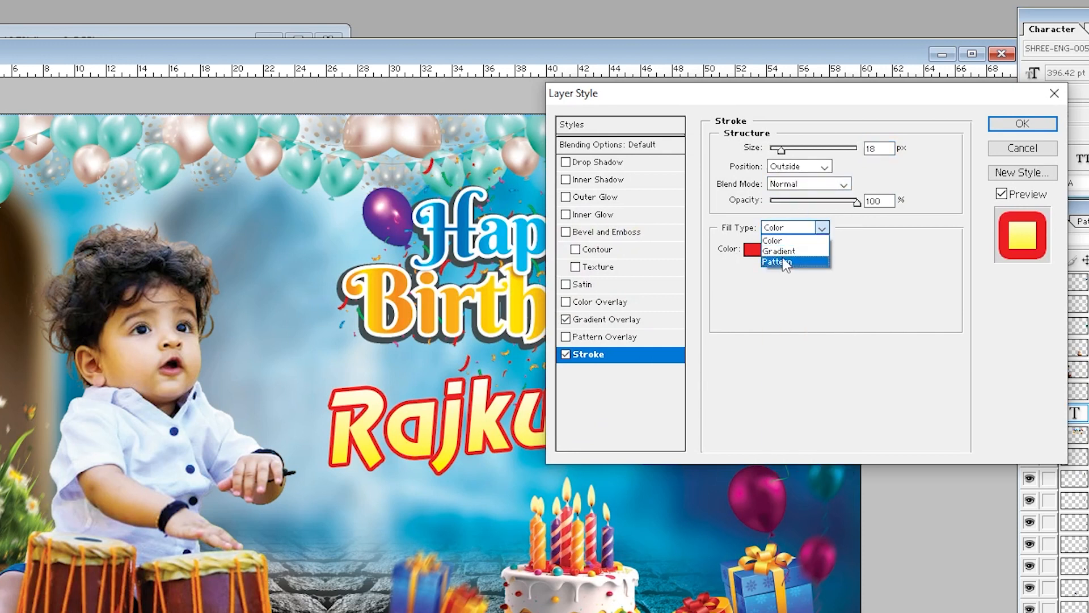
left_click(780, 250)
left_click(794, 251)
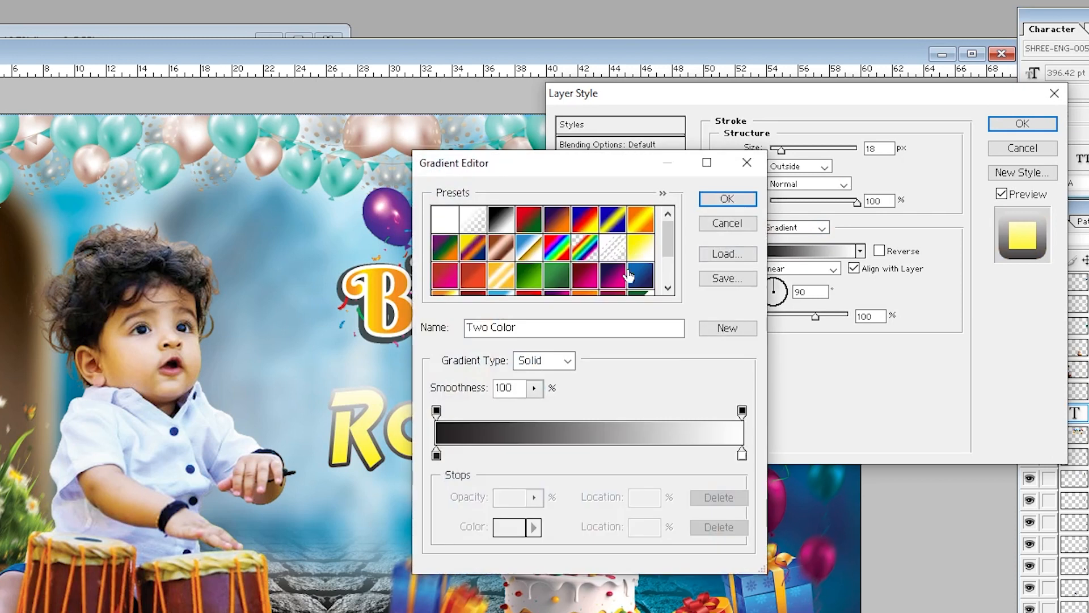
left_click(612, 277)
key("Return")
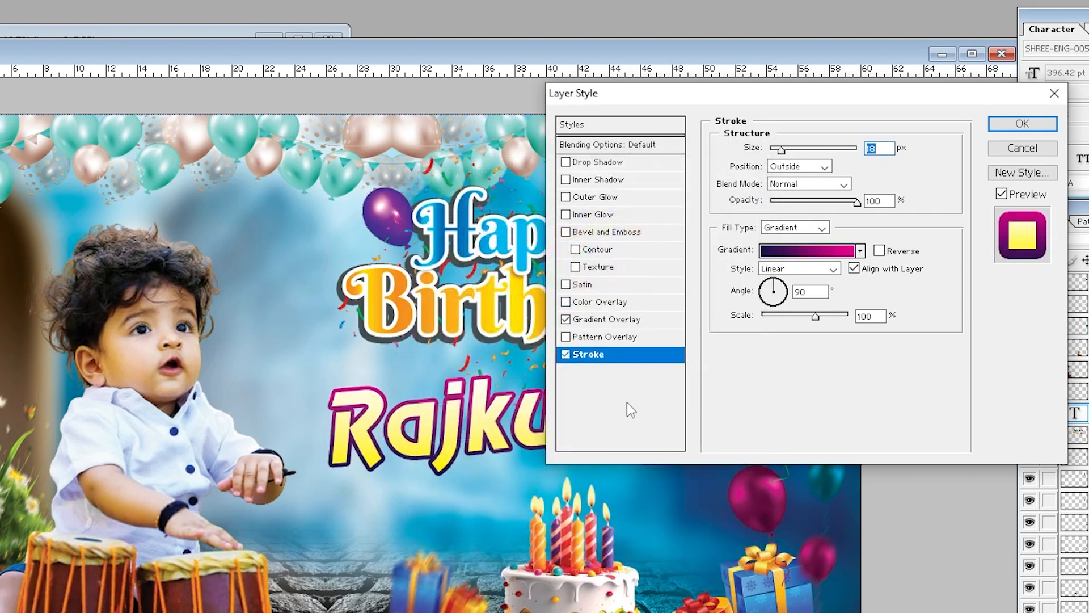
Add a Multiply Drop Shadow to the name text at -158° with 33 px distance, lower its opacity and apply the layer style
left_click(596, 163)
mouse_move(408, 399)
left_mouse_down()
mouse_move(399, 394)
mouse_move(418, 394)
left_mouse_up()
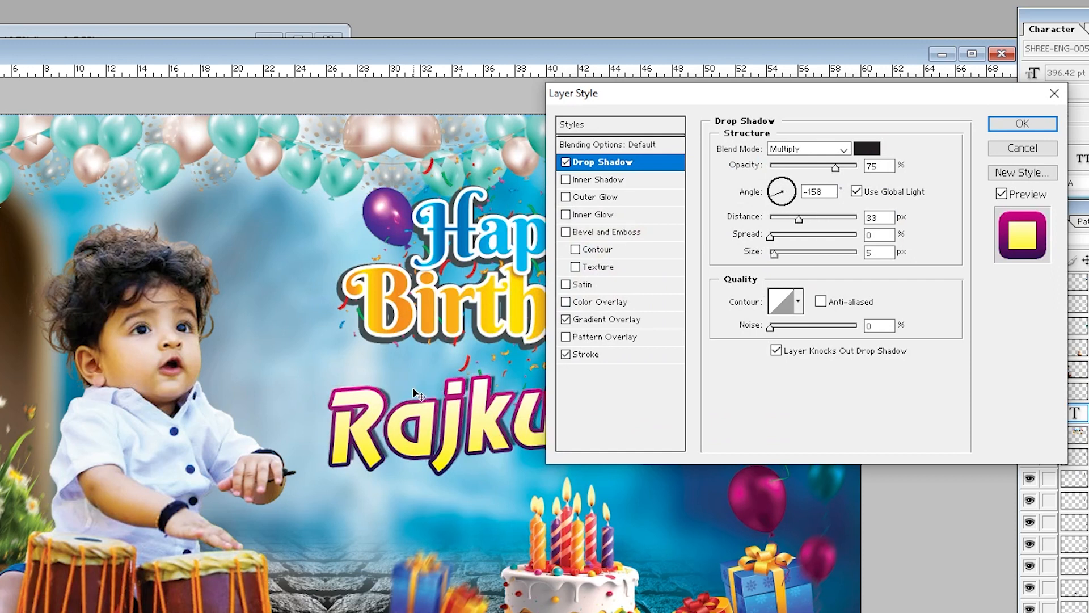
left_click_drag(820, 167, 804, 167)
left_click_drag(409, 455, 412, 457)
key("ctrl+z")
key("ctrl+z")
key("ctrl+z")
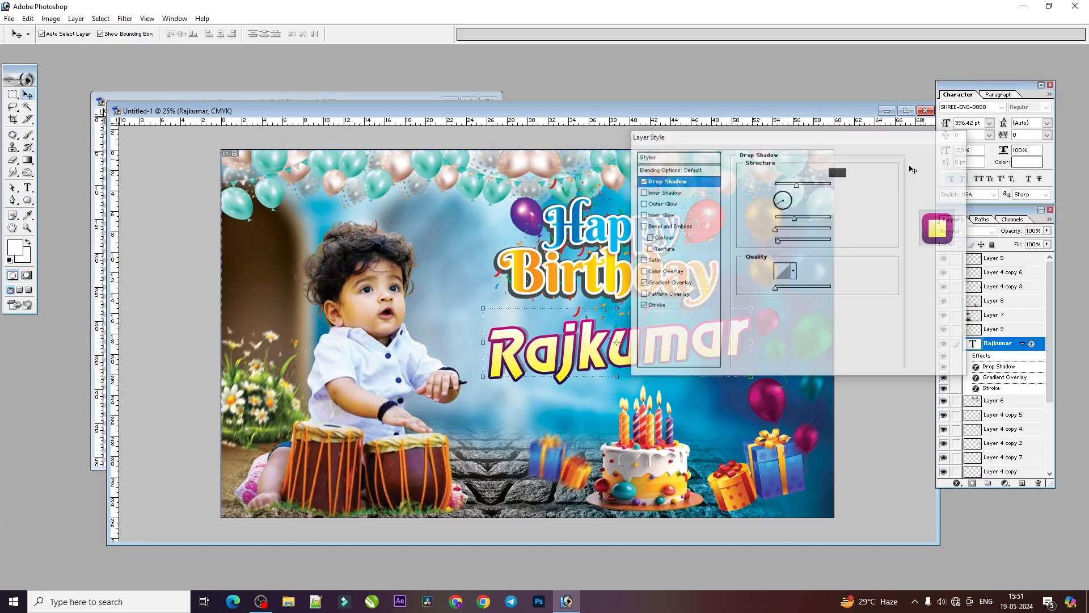
left_click(959, 145)
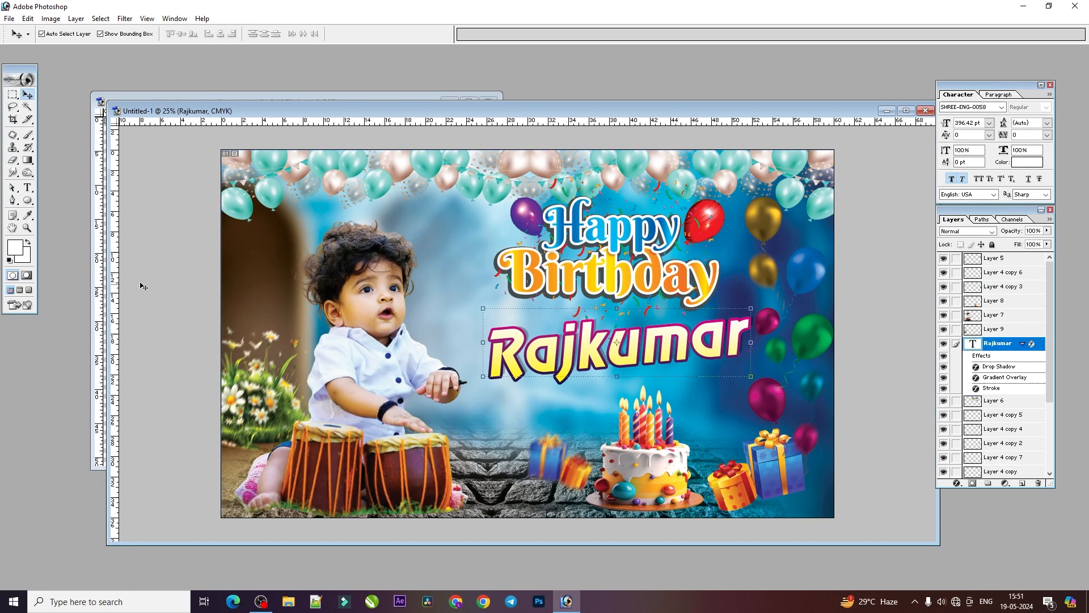
Add the text "Date: 01.06.2024" below the child's name and set its font to Arial
left_click(29, 189)
left_click(480, 436)
type("Date:")
type(" 01.06")
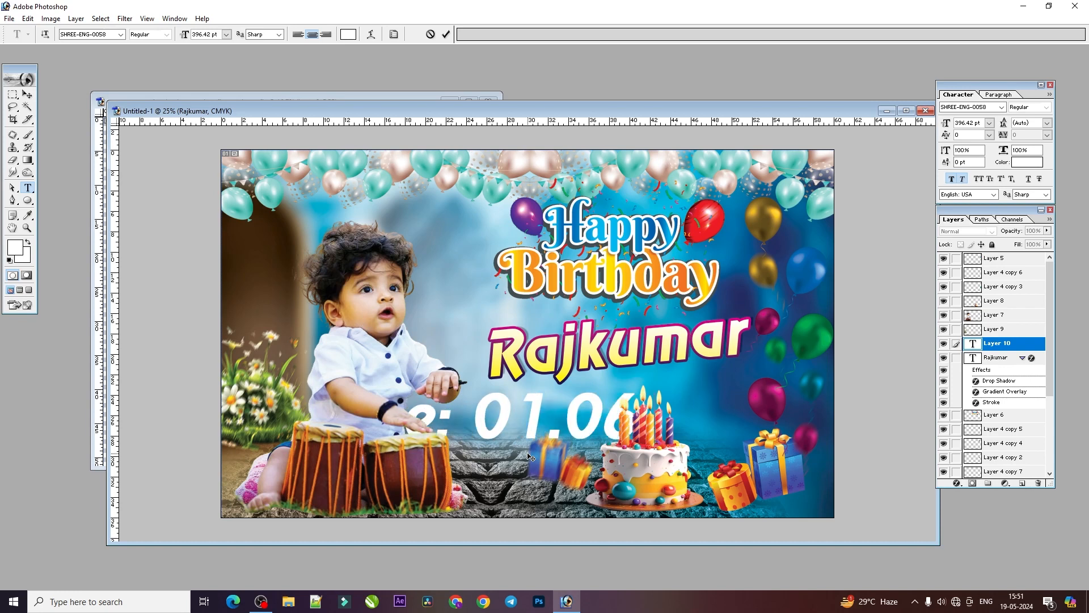
type(".2024")
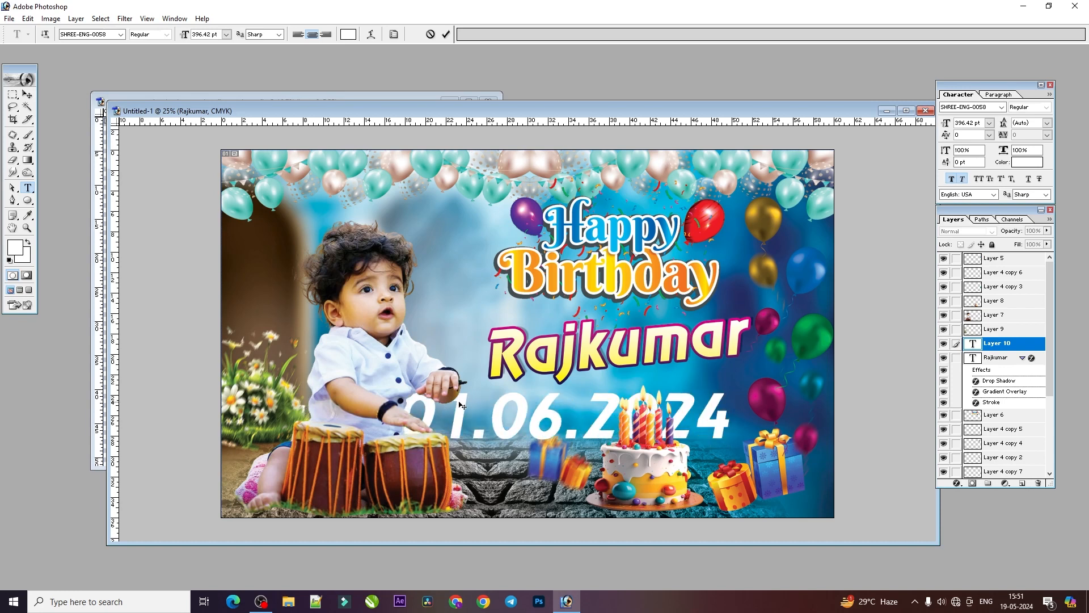
key("ctrl+a")
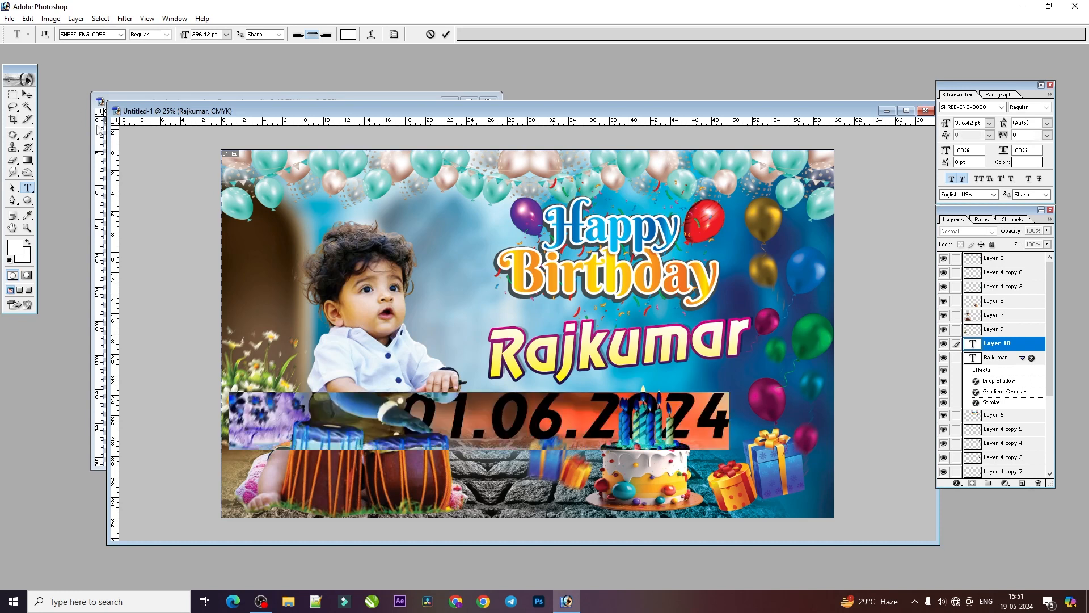
left_click(94, 34)
type("Arial")
key("Return")
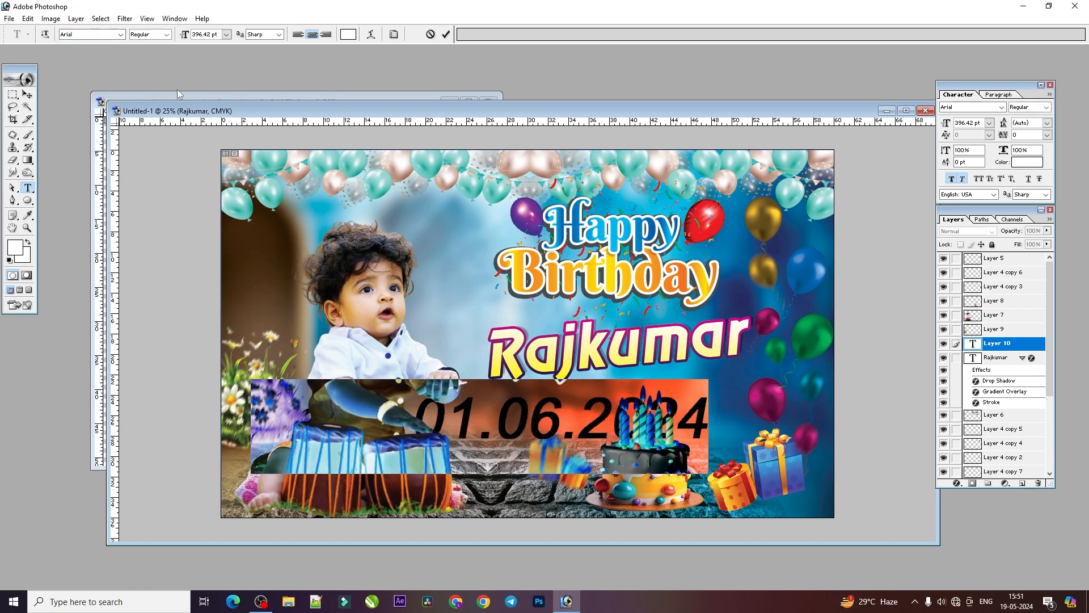
Shrink the date text, place it between the drums and the cake, and select the Background layer
left_click(28, 95)
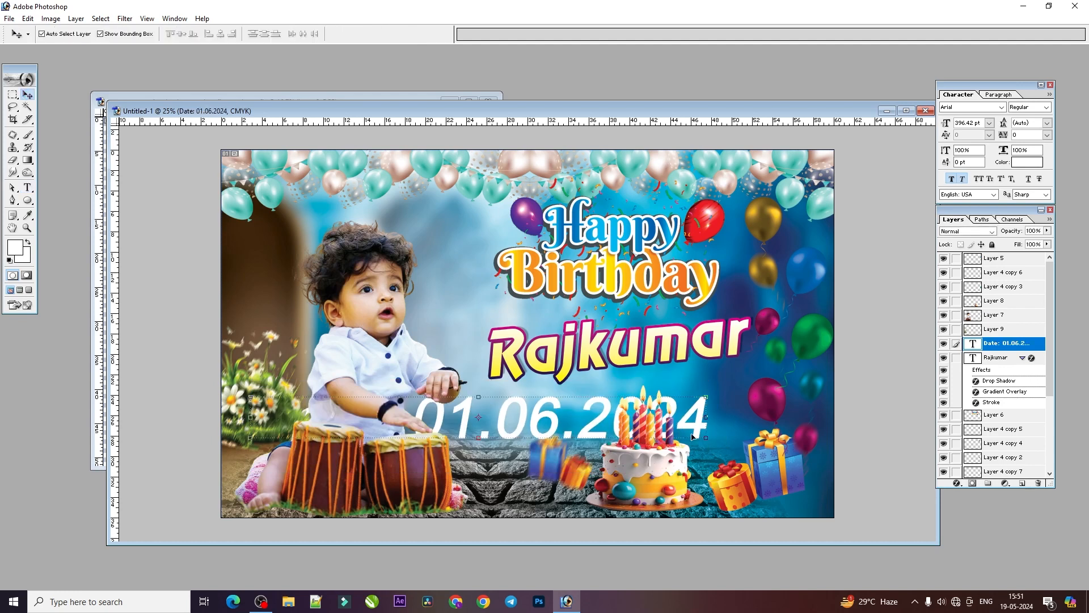
left_click_drag(585, 420, 787, 411)
right_click(671, 385)
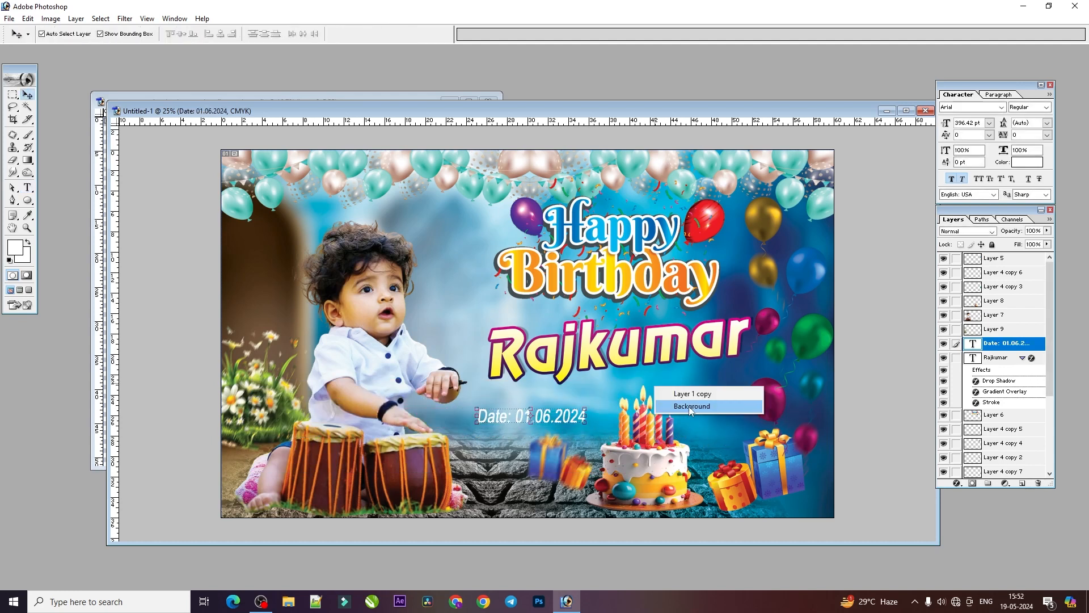
left_click(682, 406)
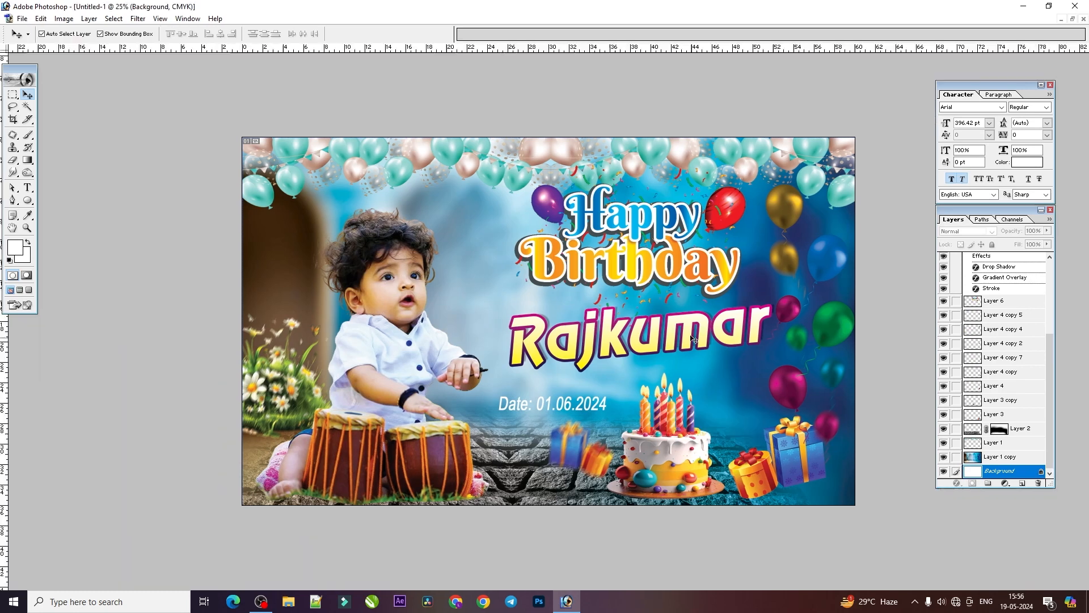
Stretch the child's name text slightly wider
left_click(757, 365)
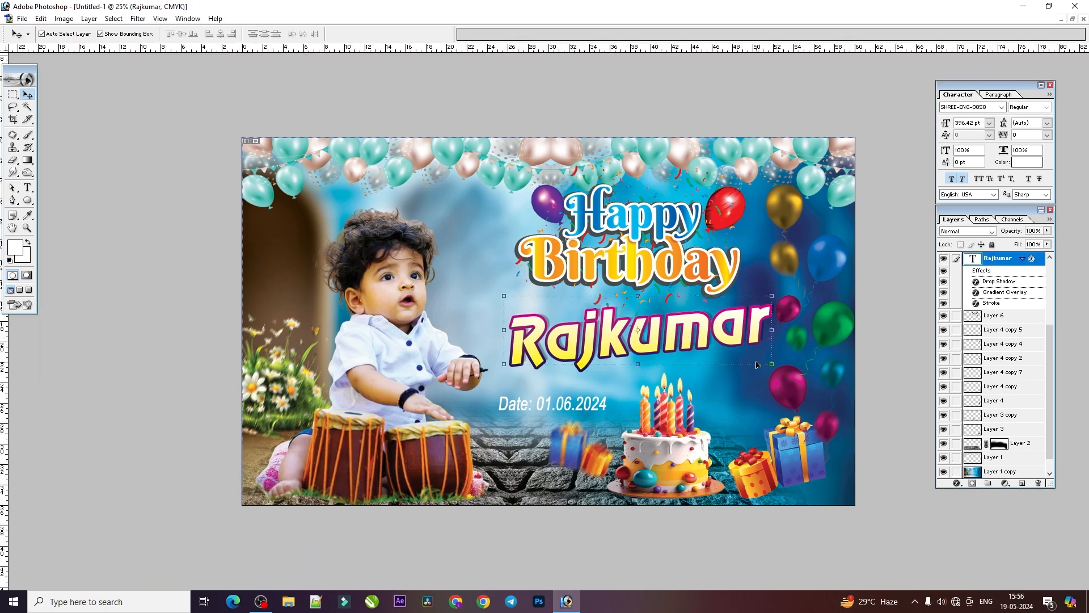
left_click_drag(770, 366, 774, 366)
key("Return")
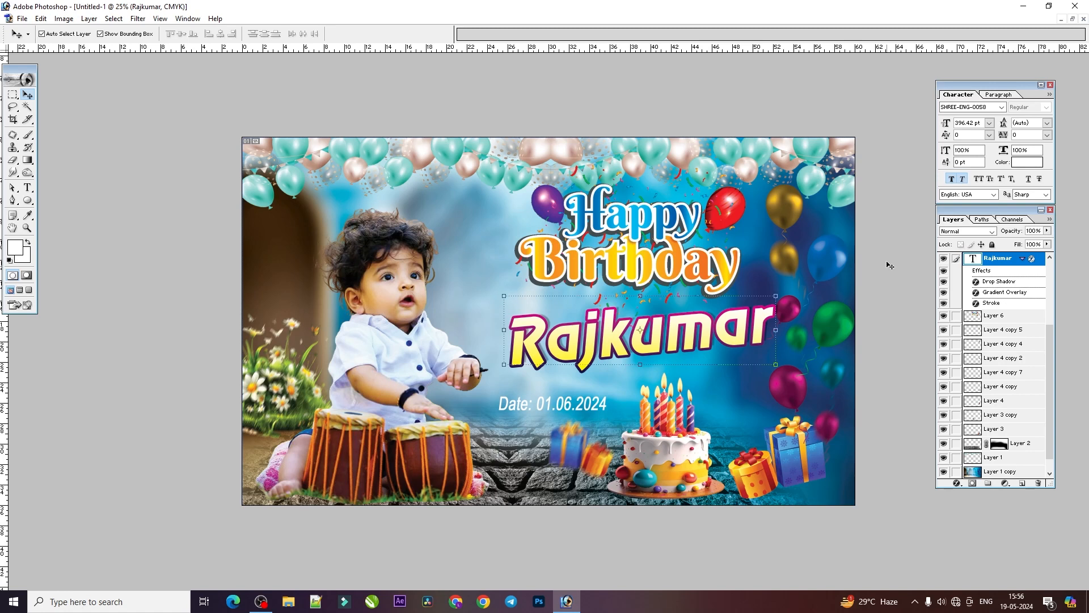
Soften the grass along the child photo's lower edge using the Eraser with a soft brush of 300 to 400 px
left_click(724, 272)
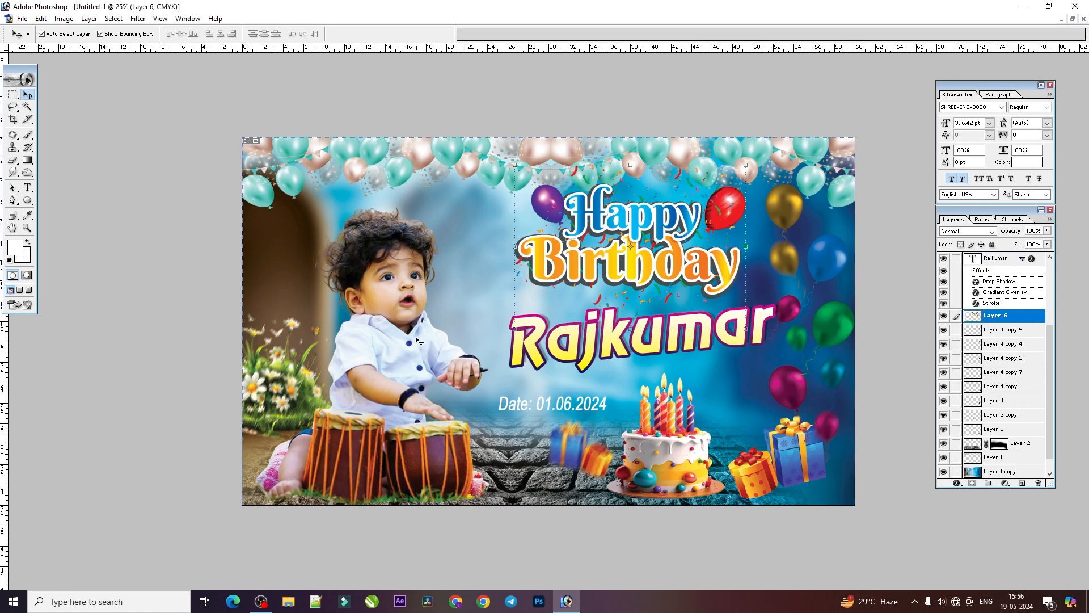
left_click(393, 352)
left_click(12, 160)
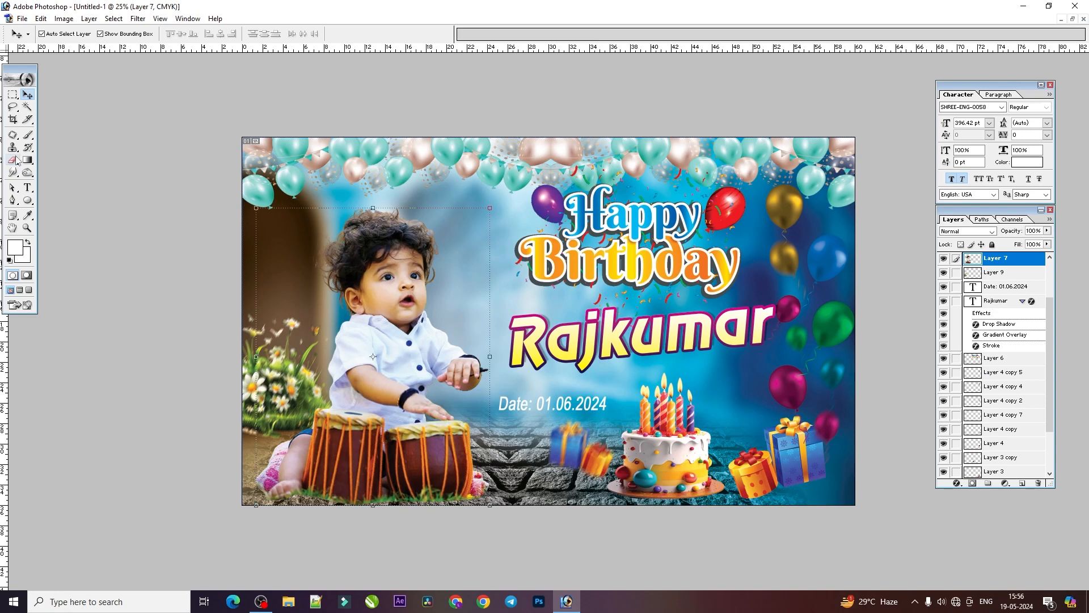
key("bracketleft")
key("bracketleft")
key("bracketleft")
key("bracketleft")
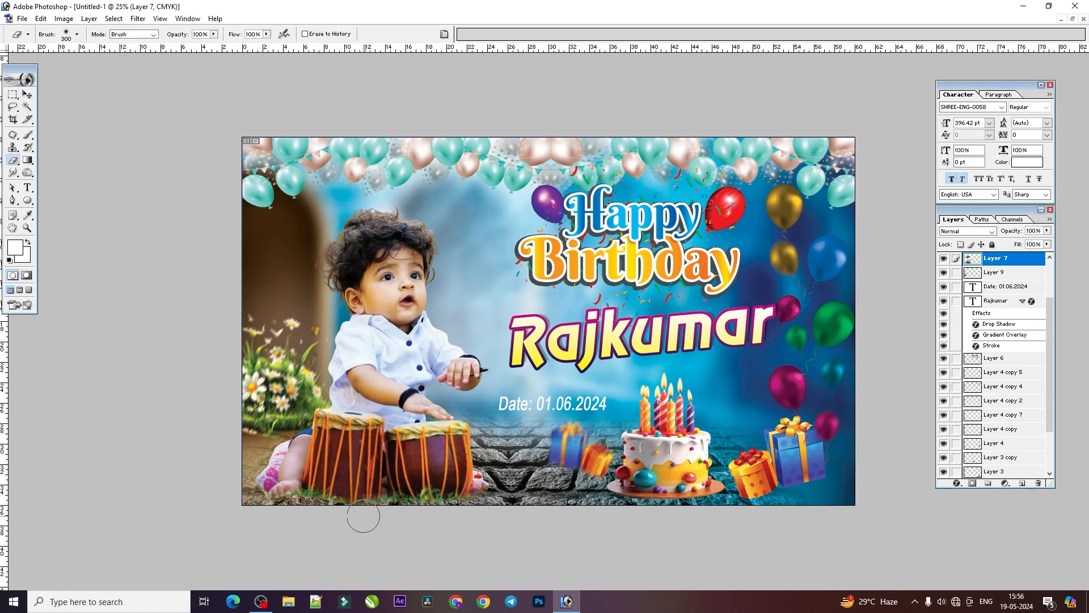
key("bracketright")
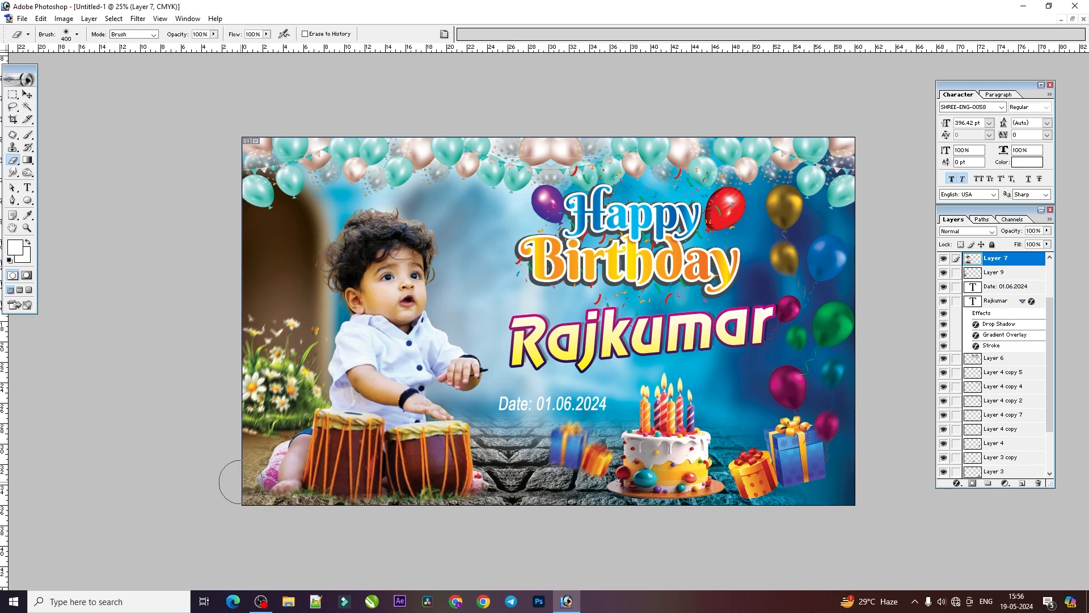
left_click(27, 95)
left_click_drag(490, 500, 492, 502)
key("Escape")
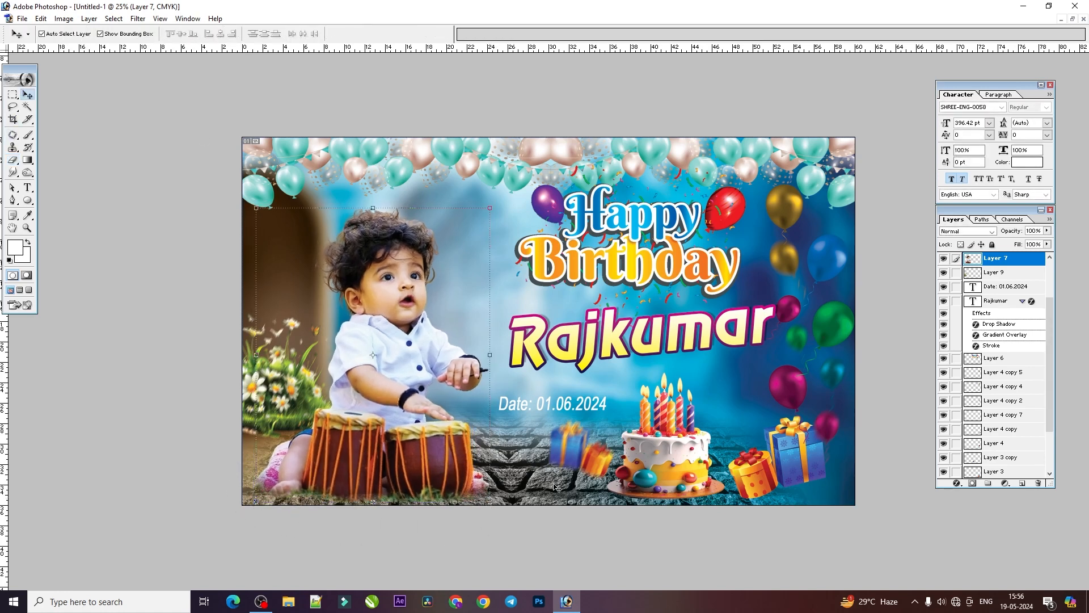
Add a new empty layer above all the others and select the whole canvas
left_click(578, 479)
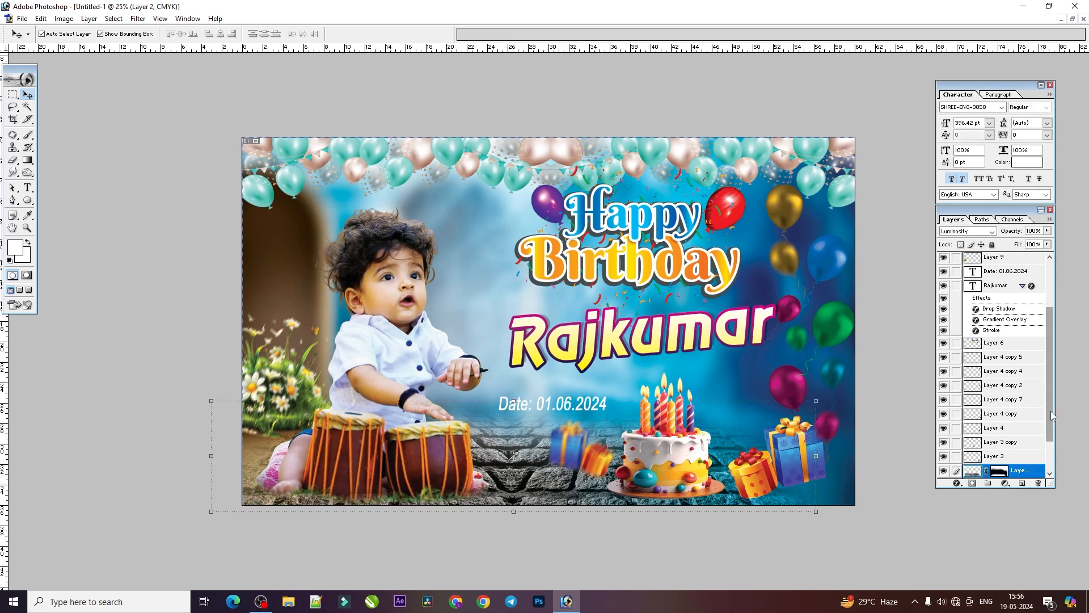
scroll(1009, 369, "up", 2)
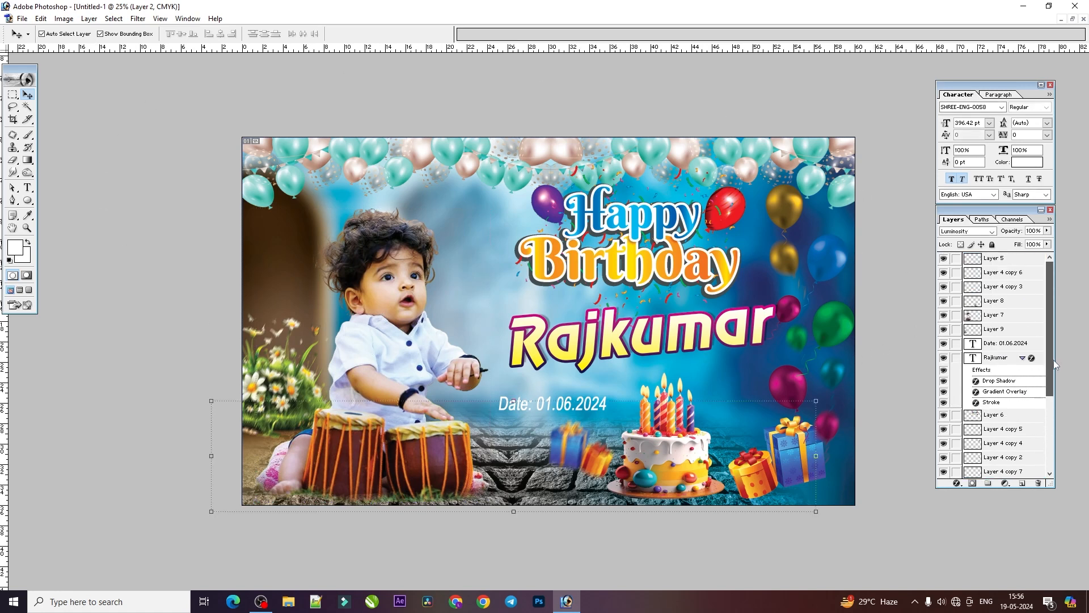
left_click(995, 260)
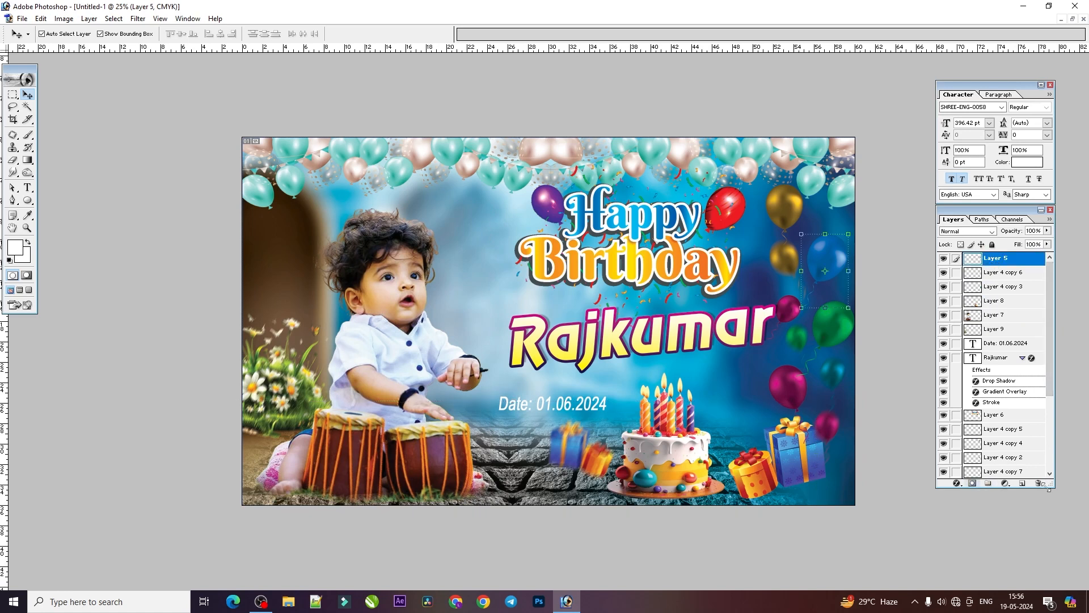
left_click(1022, 483)
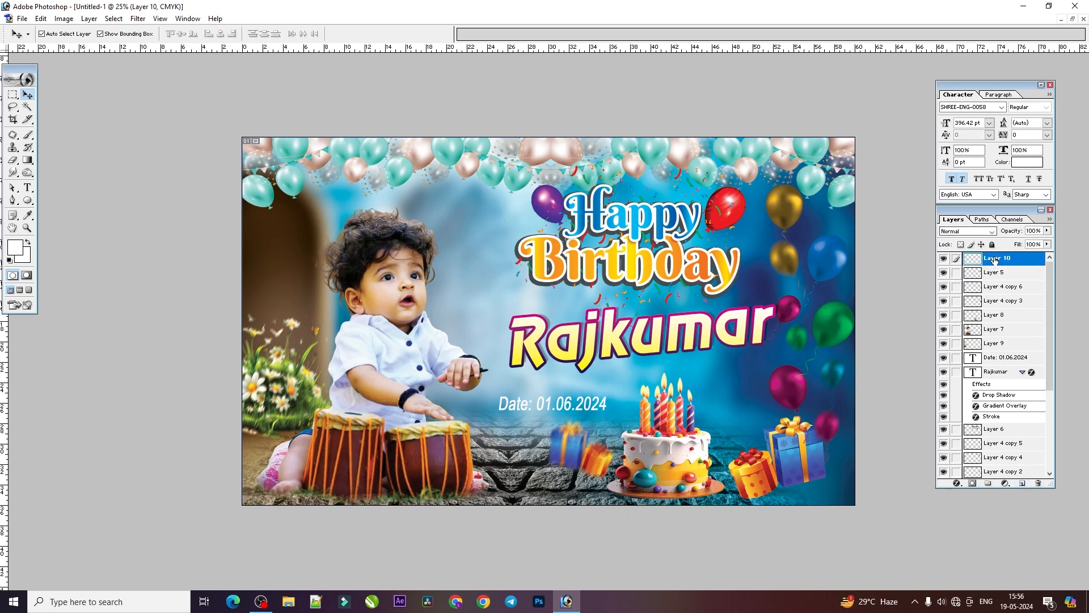
key("ctrl+a")
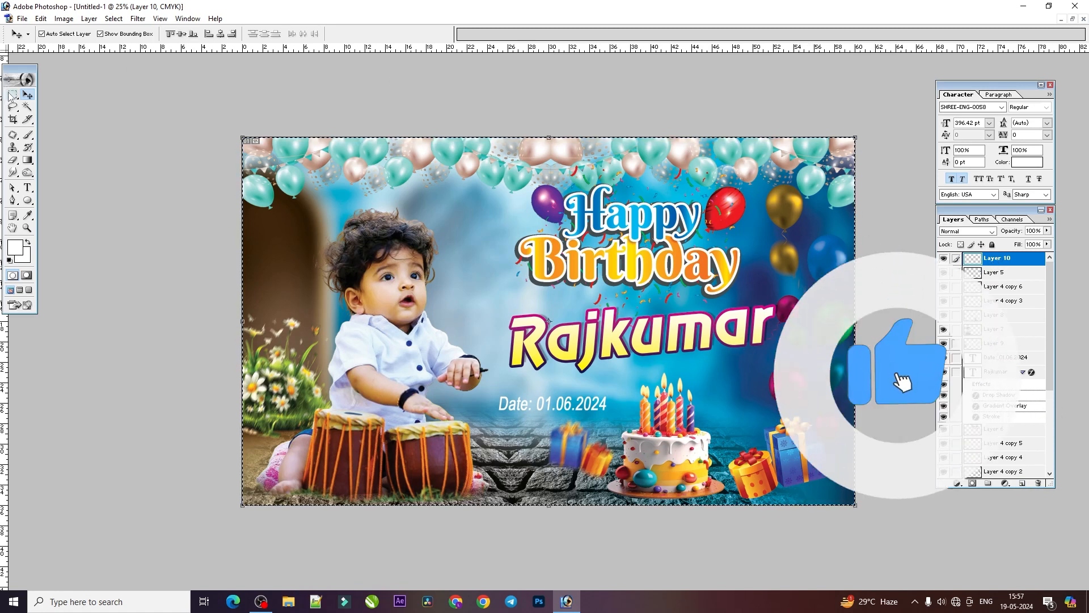
Stroke the canvas selection in red (FF0000) with the Center location, Normal mode and 100% opacity
key("m")
right_click(428, 222)
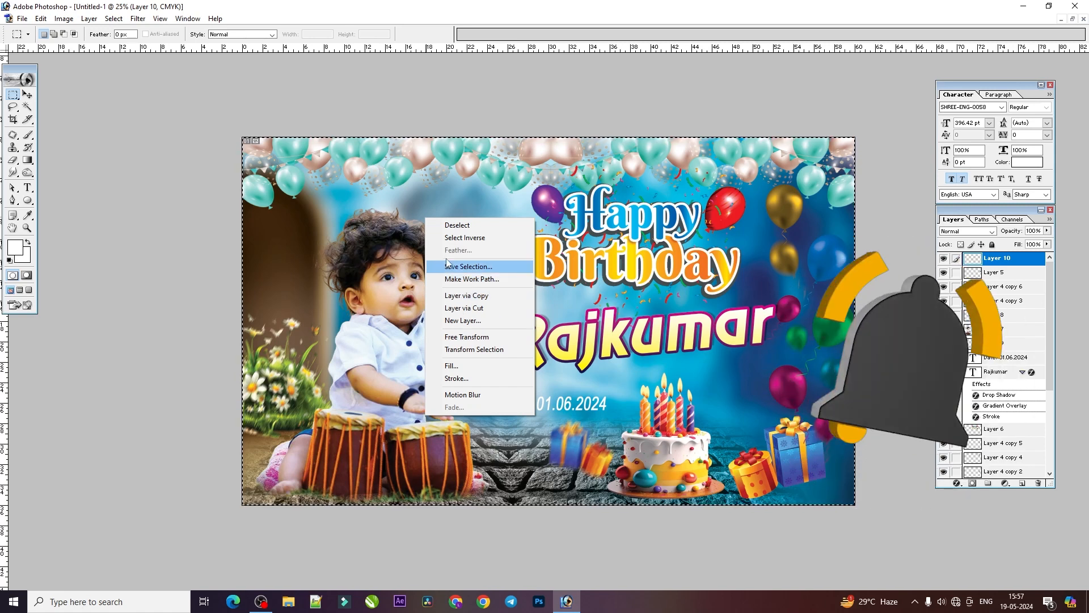
left_click(460, 378)
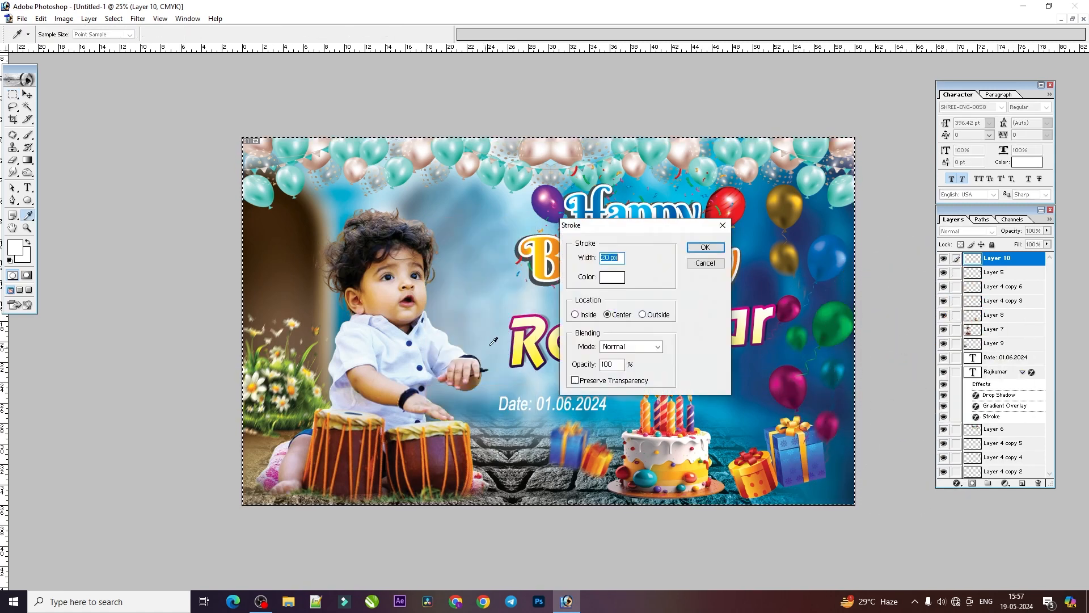
left_click(610, 277)
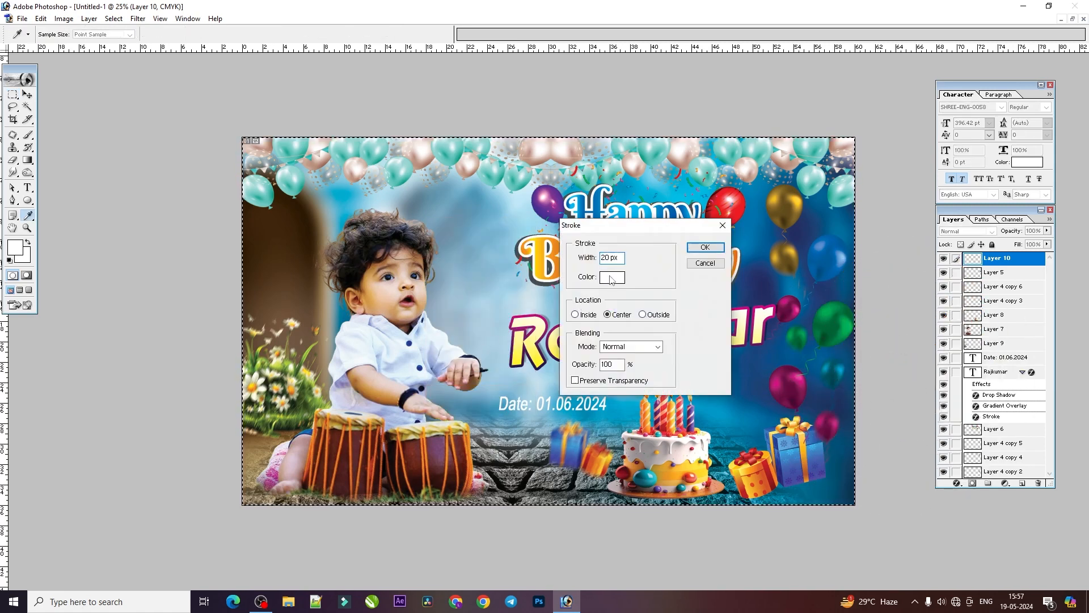
left_click_drag(778, 257, 792, 266)
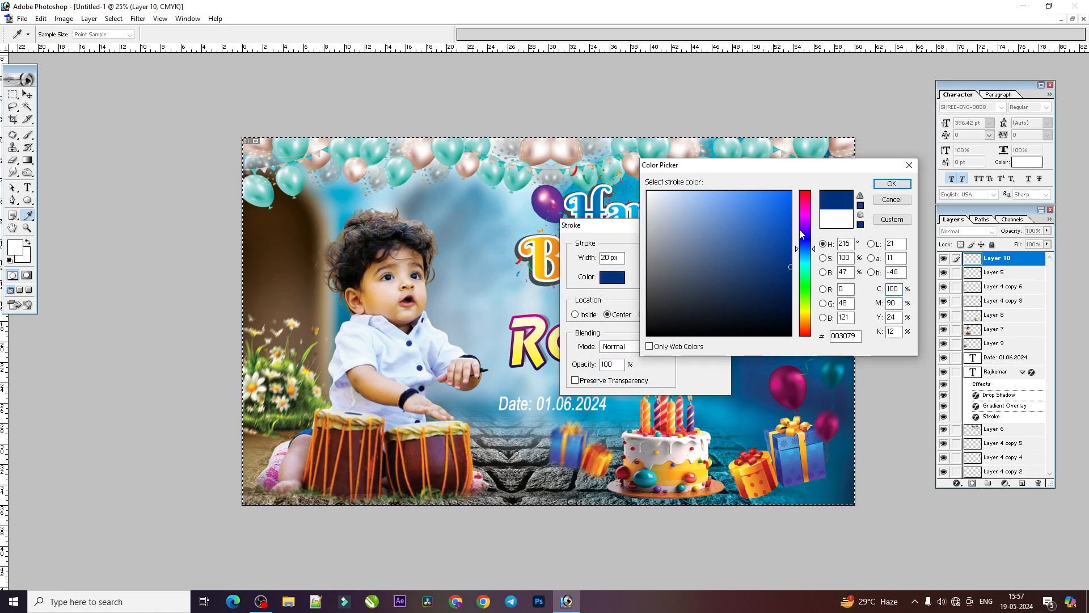
left_click(807, 192)
left_click_drag(779, 202, 792, 191)
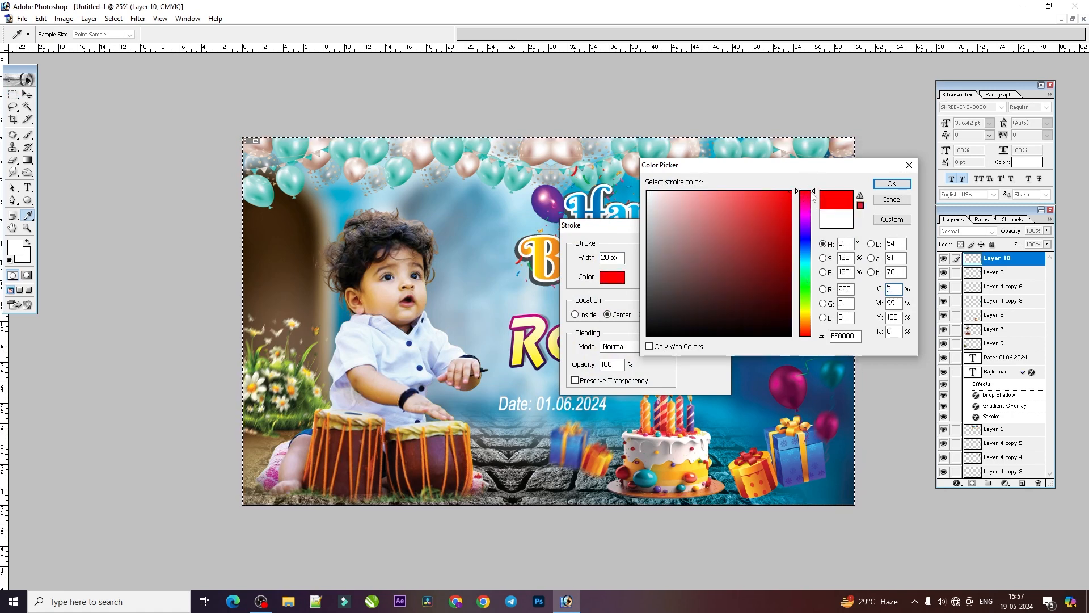
key("Return")
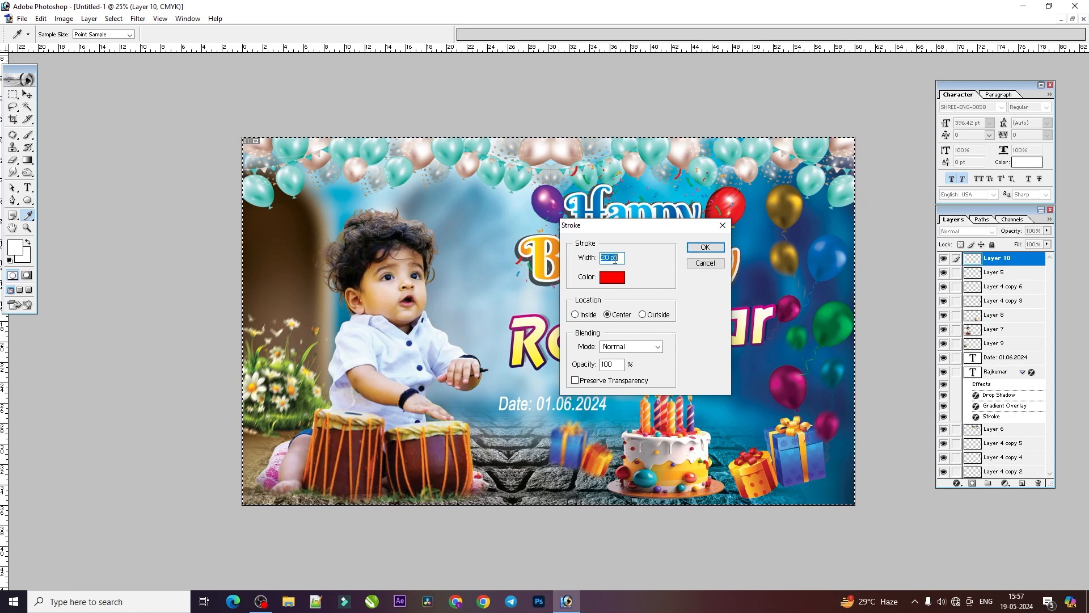
key("Return")
Stroke the canvas edge again with a wider red line to form a border, and clear the selection
key("m")
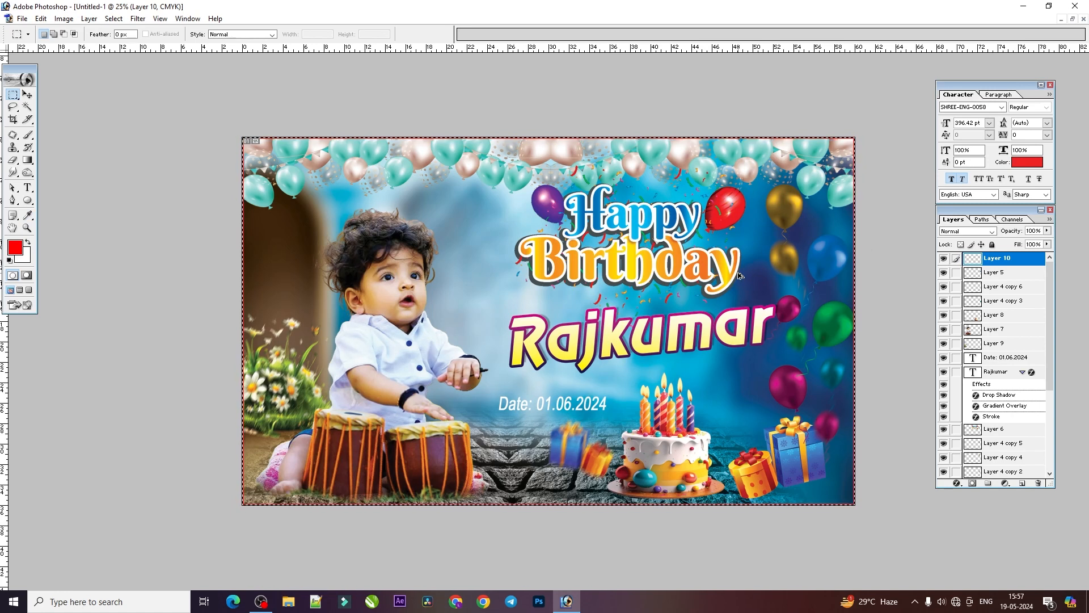
right_click(758, 254)
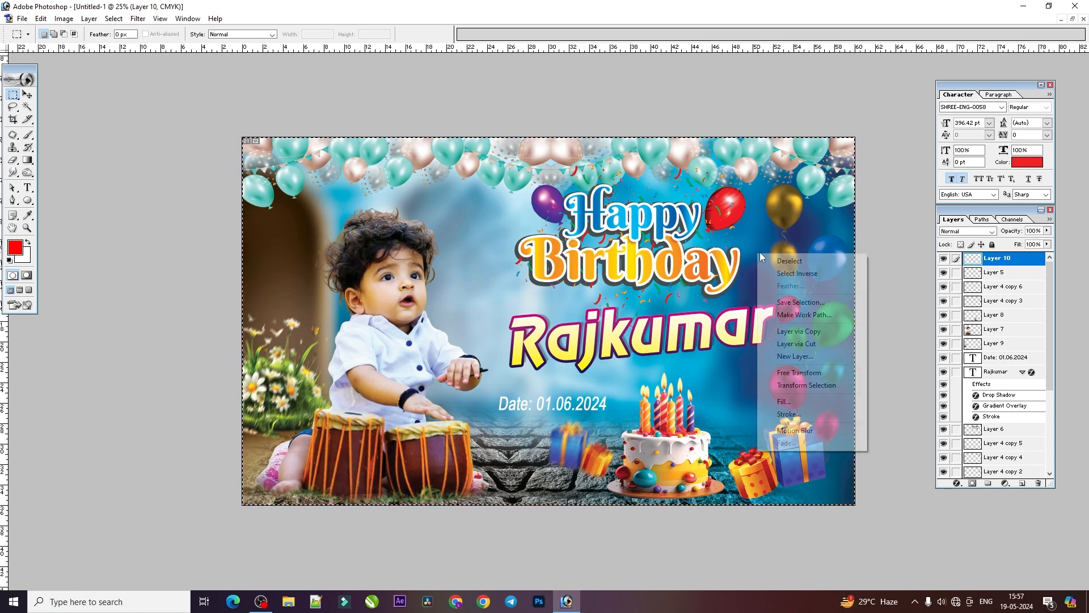
left_click(786, 415)
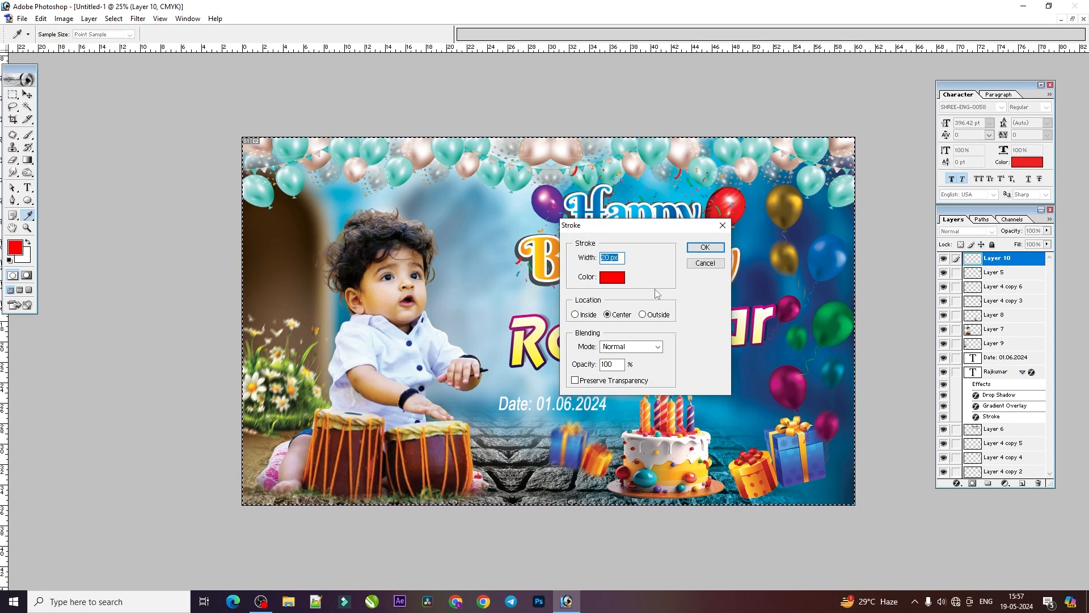
type("5")
left_click(704, 247)
key("m")
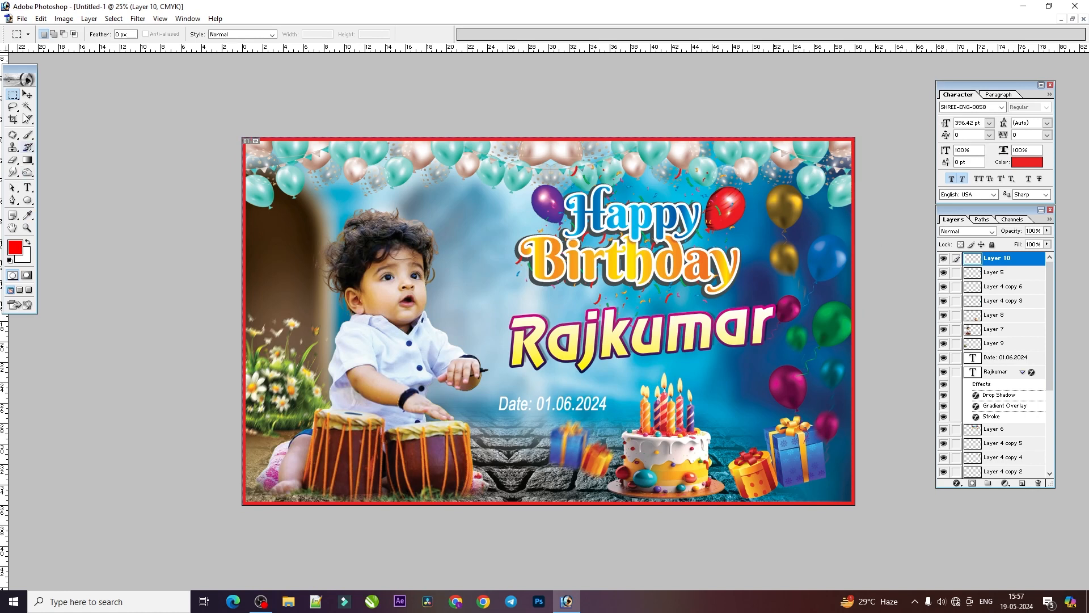
left_click(26, 95)
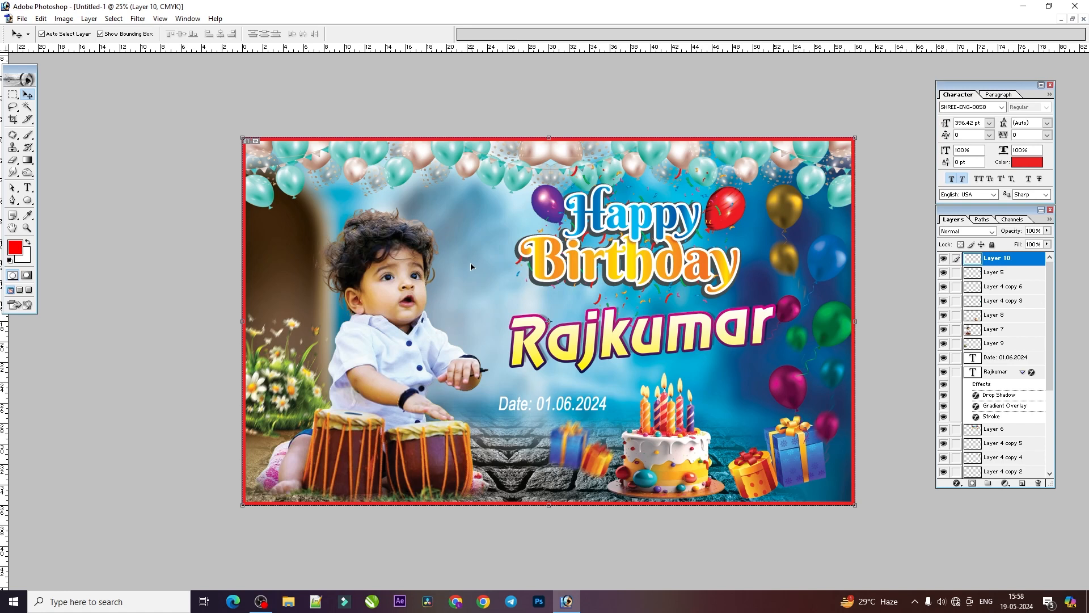
Add the red text "Happy Birthday", shrink it and place it just above the child's head
left_click(27, 188)
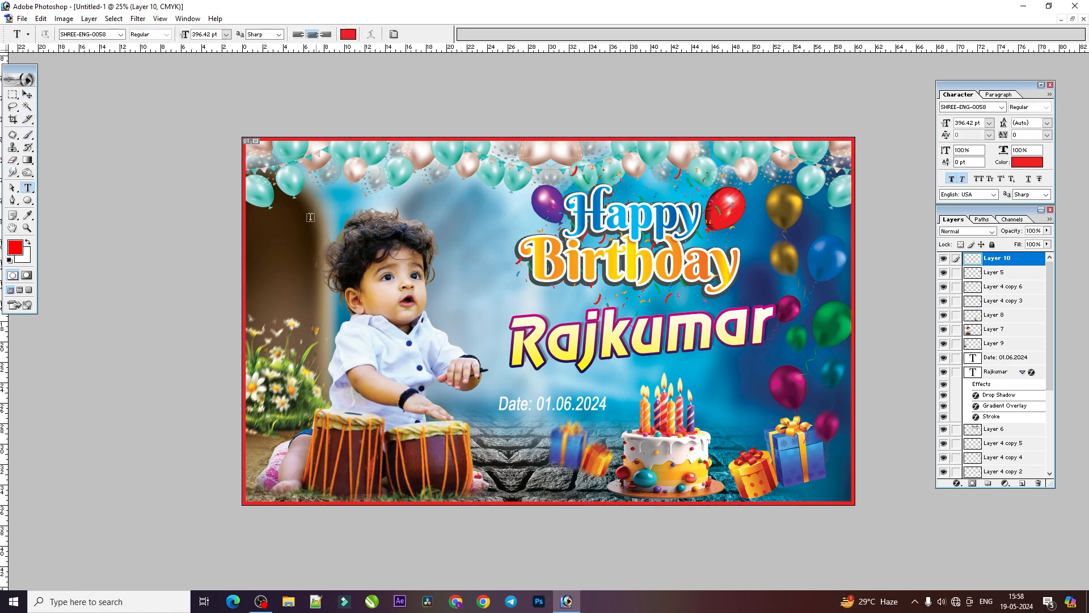
left_click(288, 244)
type("Birthday")
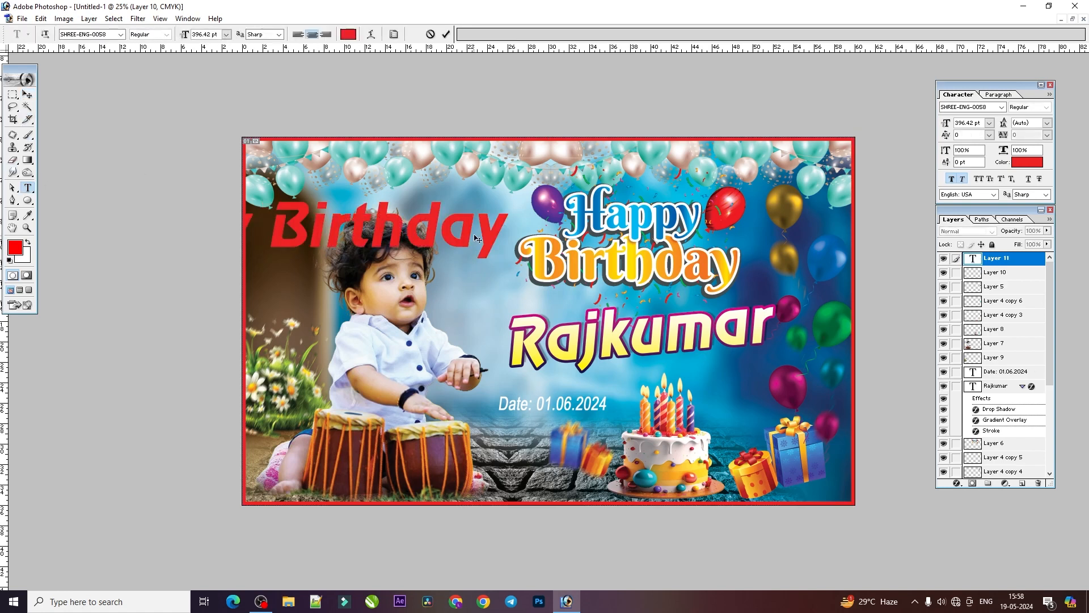
key("ctrl+a")
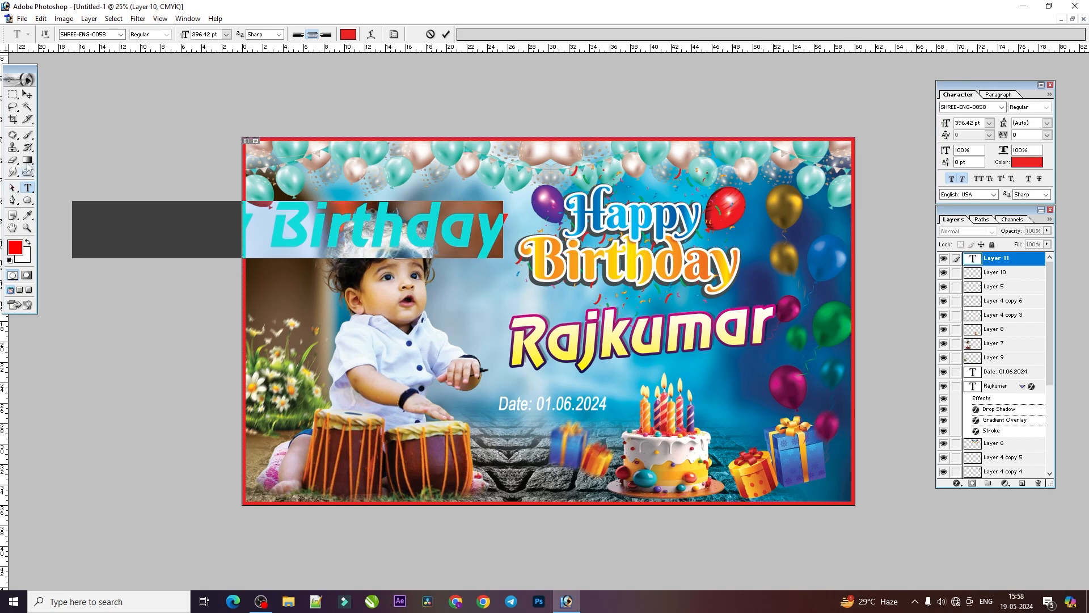
left_click(28, 94)
left_click_drag(502, 246, 393, 201)
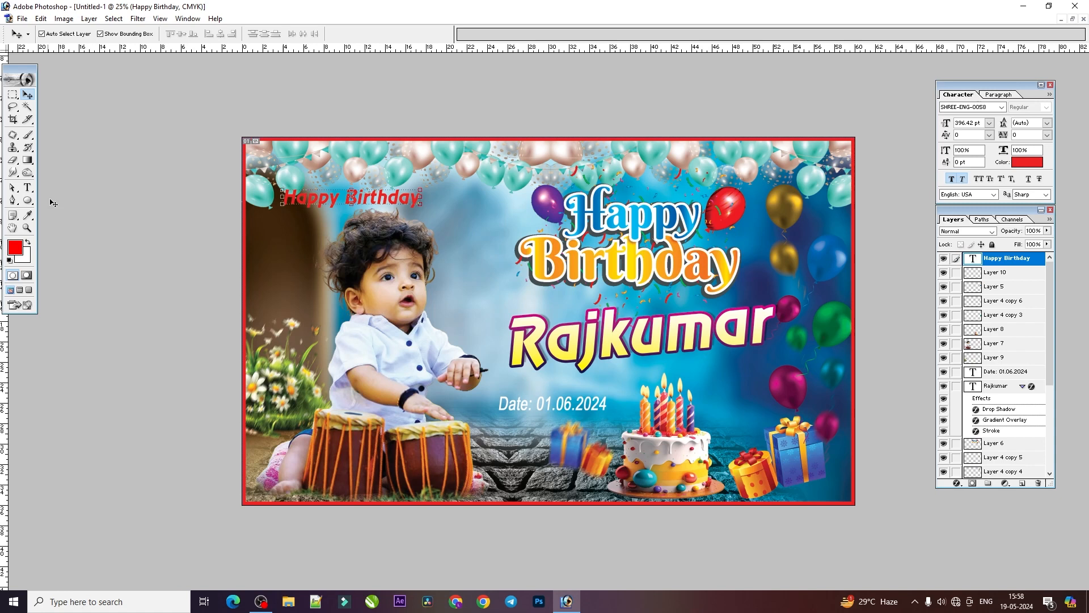
Append a second "Happy Birthday" to the text line and enlarge that part to 155.61 pt
left_click(27, 187)
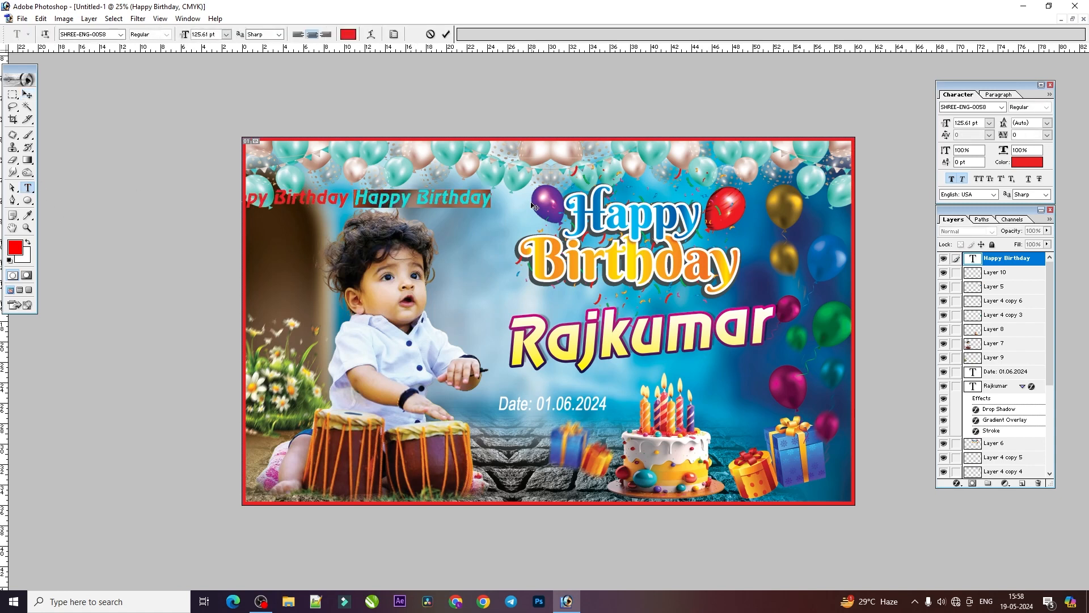
key("ctrl+shift+period")
key("ctrl+shift+period")
key("ctrl+shift+period")
key("ctrl+shift+period")
key("ctrl+shift+period")
key("ctrl+shift+period")
key("ctrl+shift+period")
key("ctrl+shift+period")
key("ctrl+shift+period")
key("ctrl+shift+period")
key("ctrl+shift+period")
key("ctrl+shift+period")
key("ctrl+shift+period")
key("ctrl+shift+period")
key("ctrl+shift+period")
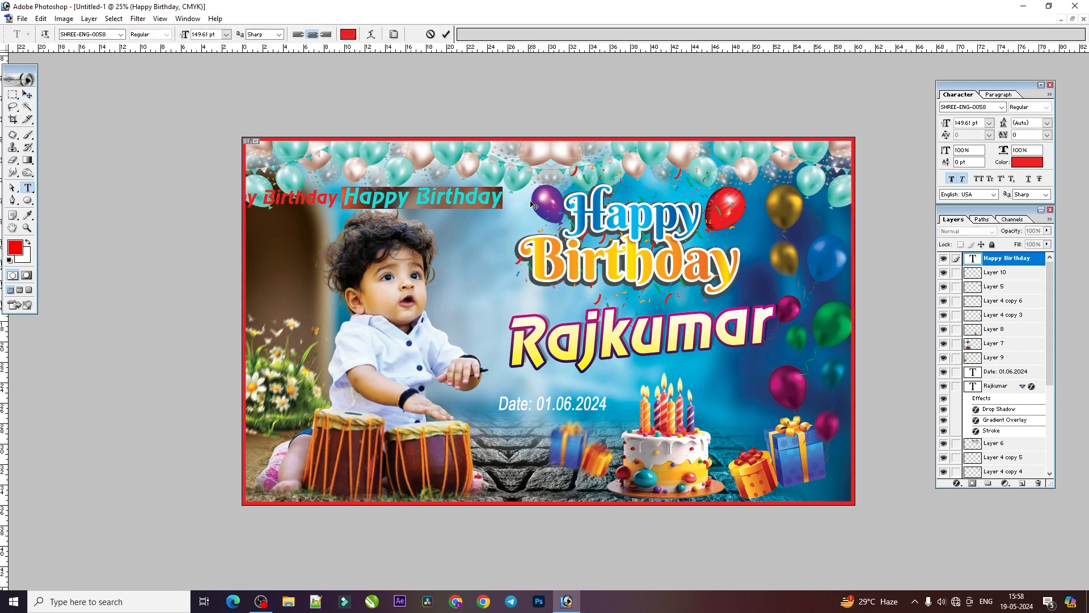
left_click(28, 94)
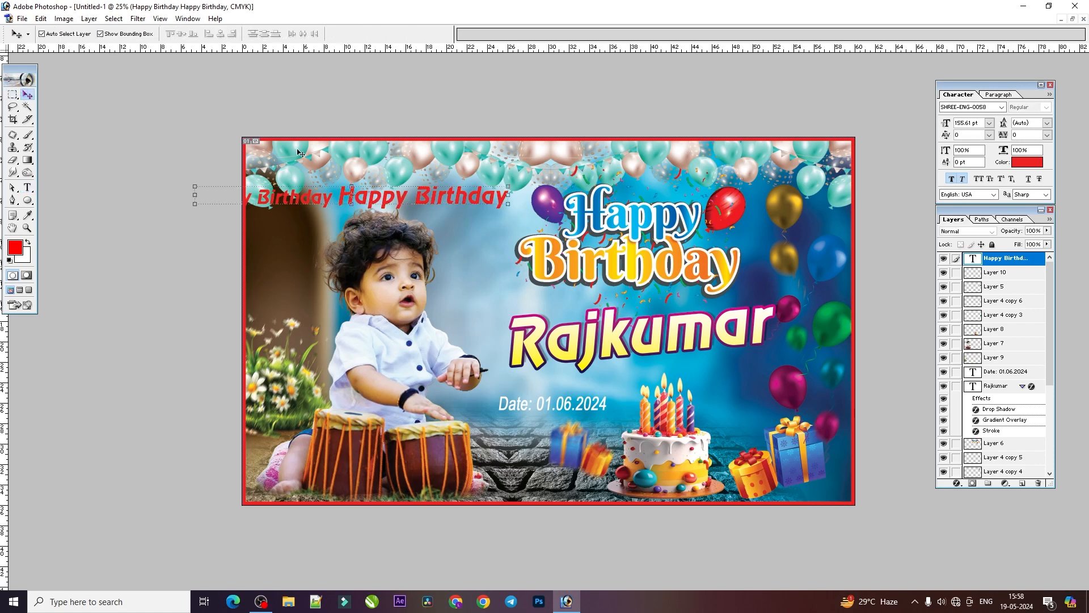
Duplicate the Happy Birthday line into staggered rows over the child photo, shifting the third row's copies sideways
left_click_drag(324, 201, 484, 248)
left_click_drag(480, 246, 194, 251)
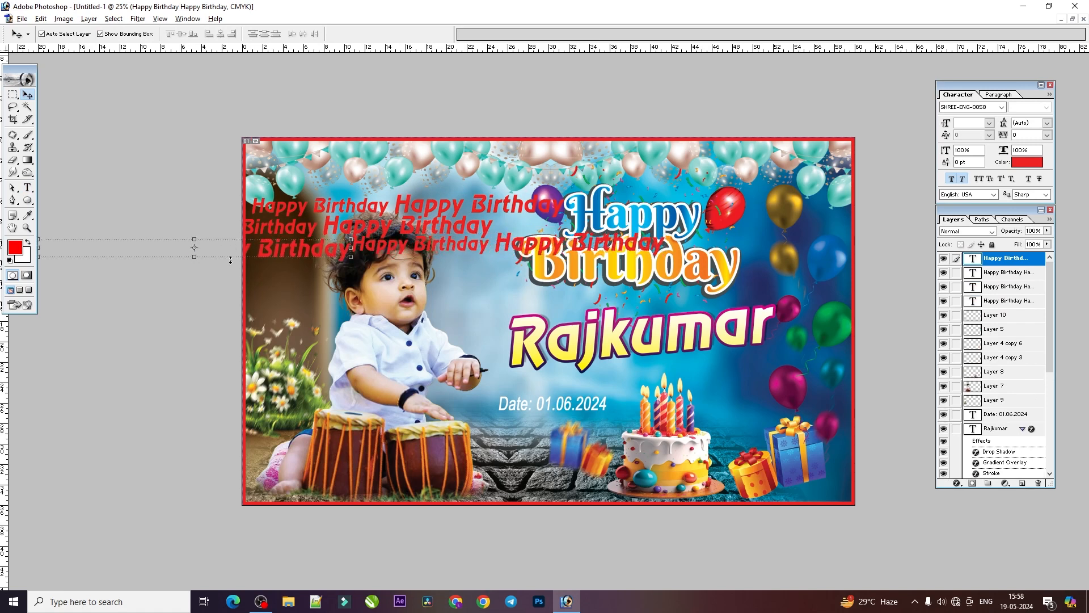
left_click_drag(307, 245, 426, 285)
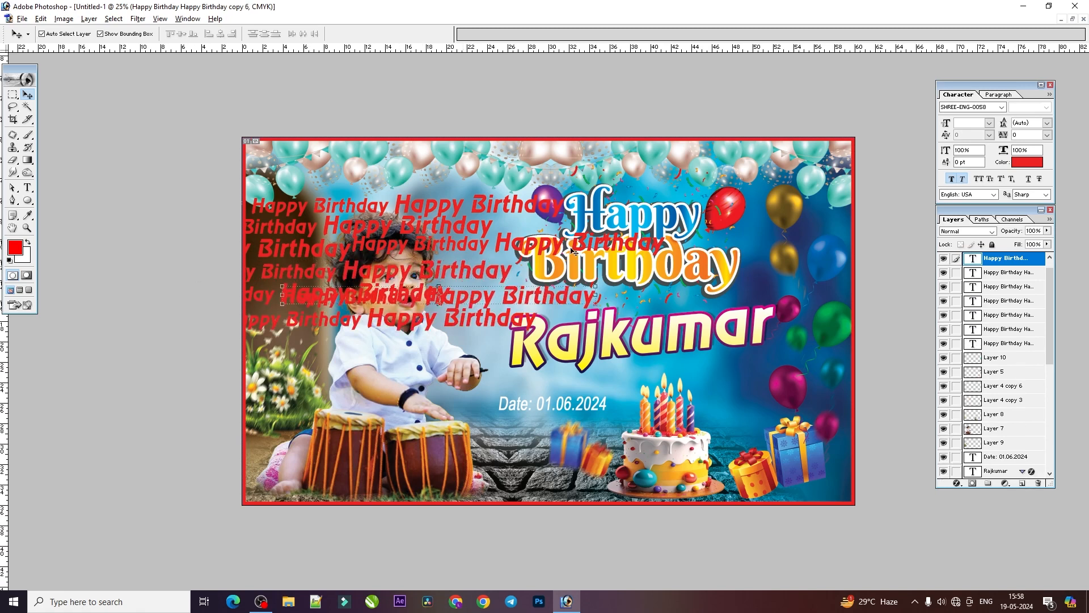
left_click_drag(580, 248, 512, 248)
left_click(265, 252)
left_click_drag(270, 244, 199, 244)
Add two more Happy Birthday rows below the others and enlarge the lowest one
left_click_drag(329, 293, 463, 345)
left_click_drag(381, 293, 550, 372)
left_click_drag(617, 378, 648, 380)
key("Return")
Enlarge the fifth Happy Birthday row, which crosses the child's face
left_click(407, 310)
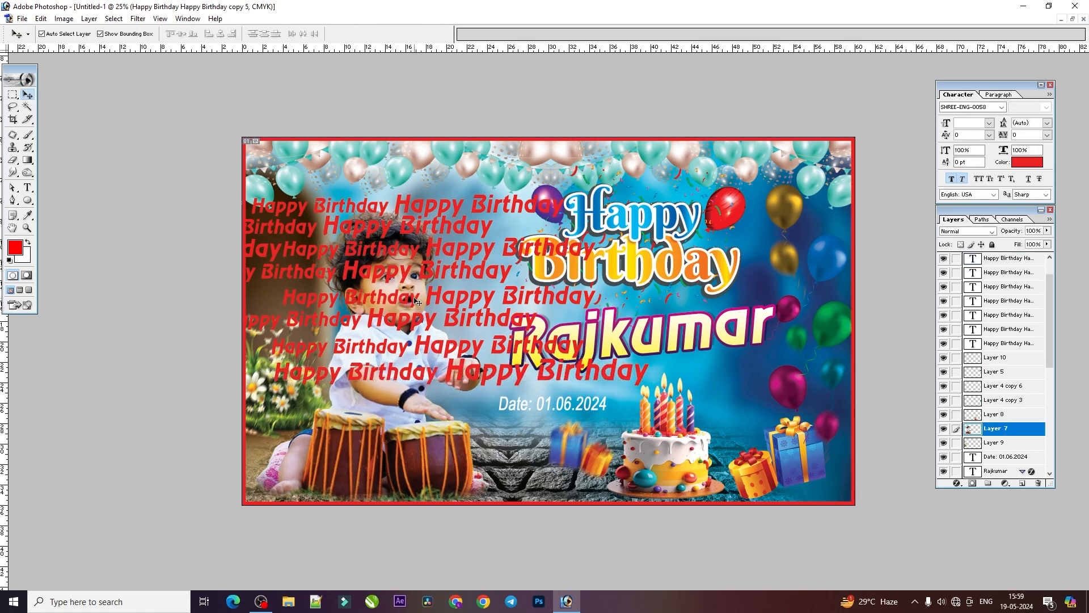
left_click(537, 297)
left_click_drag(600, 307, 630, 312)
key("Return")
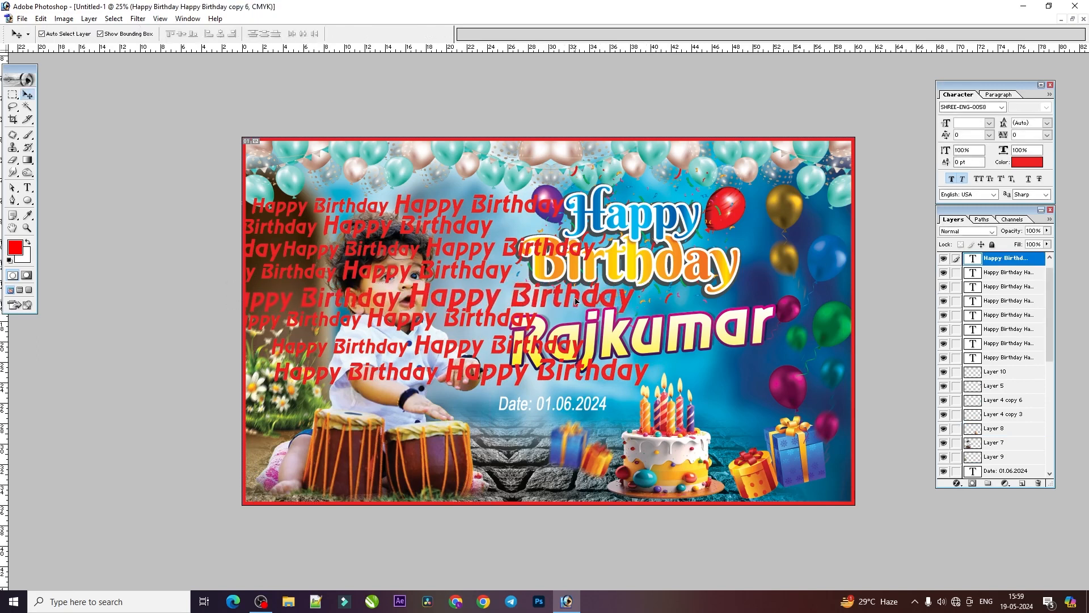
Even out the row spacing by moving the sixth Happy Birthday row slightly down and the first row slightly up
left_click(508, 322)
left_click_drag(508, 322, 507, 326)
left_click(459, 213)
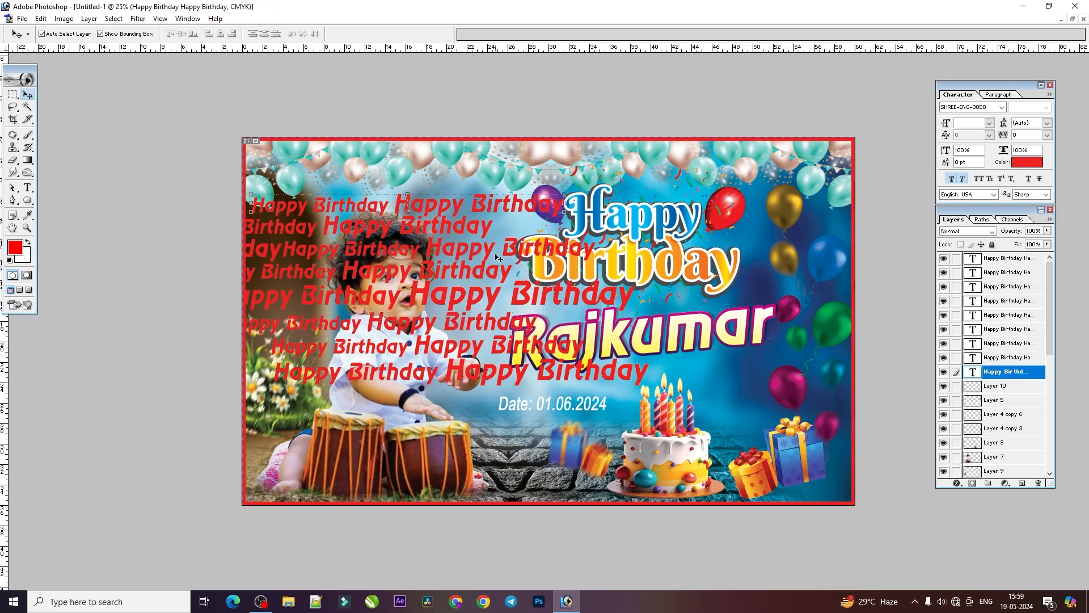
left_click_drag(460, 217, 460, 213)
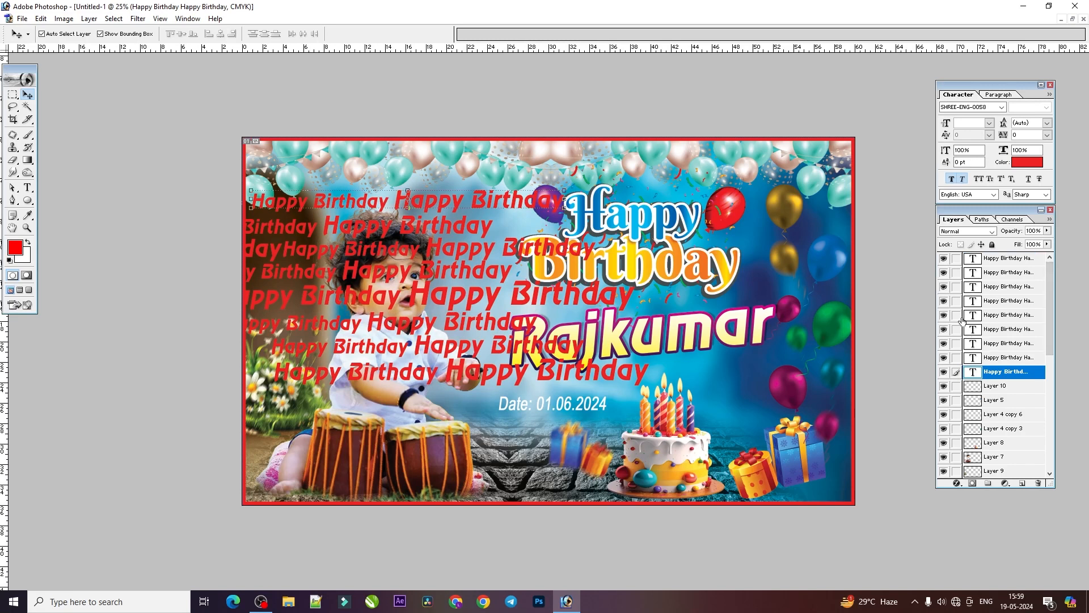
Link all the Happy Birthday rows, move them together slightly down and sideways, and merge them into one layer
left_click_drag(957, 262, 956, 363)
left_click_drag(489, 272, 467, 287)
key("ctrl+e")
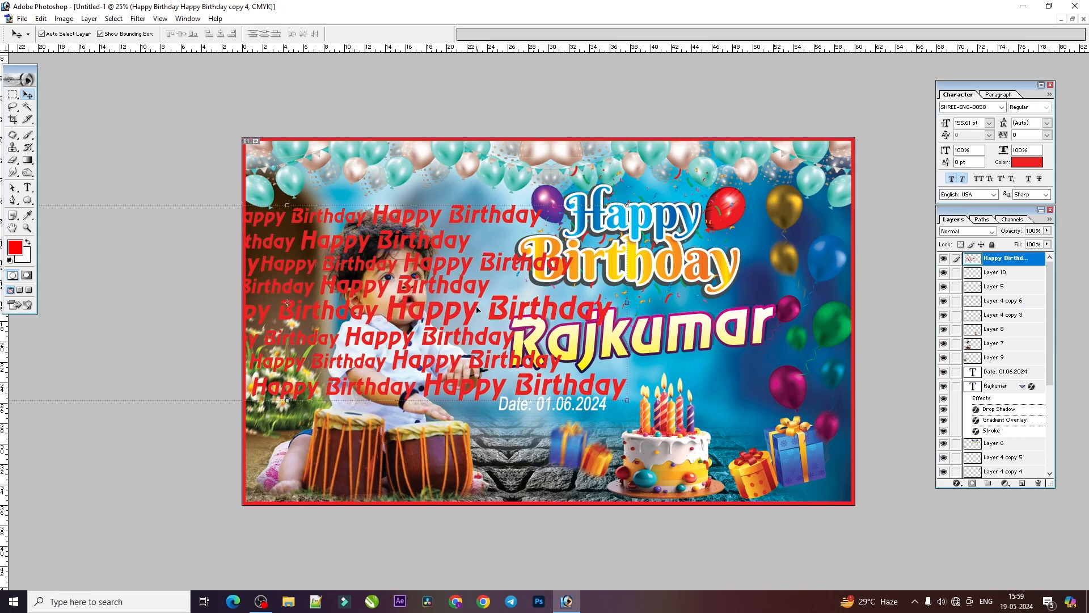
Apply a white Color Overlay to the merged Happy Birthday rows
left_click(956, 483)
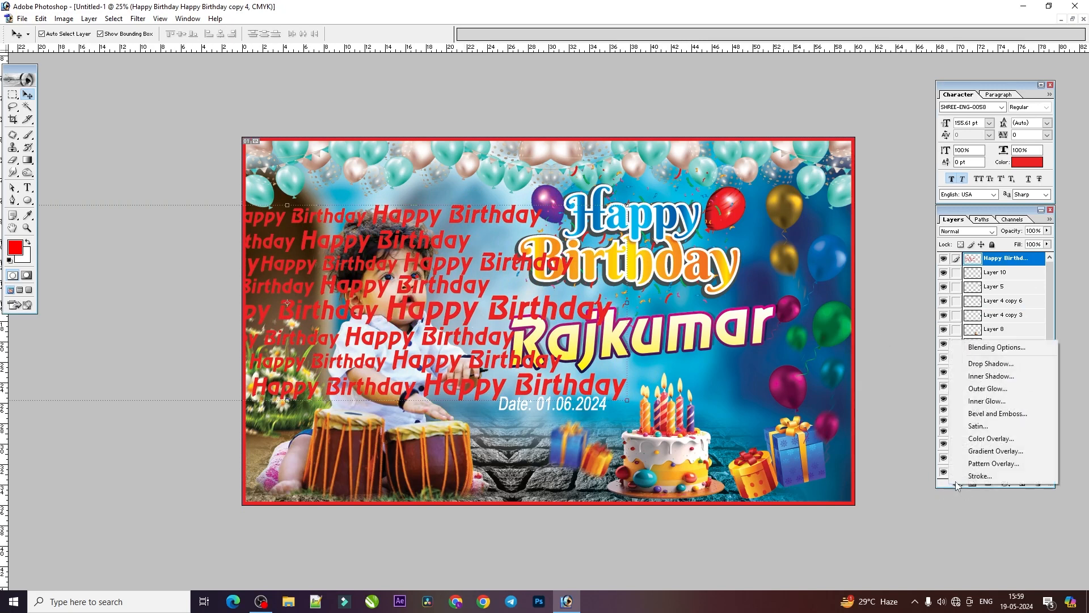
left_click(985, 440)
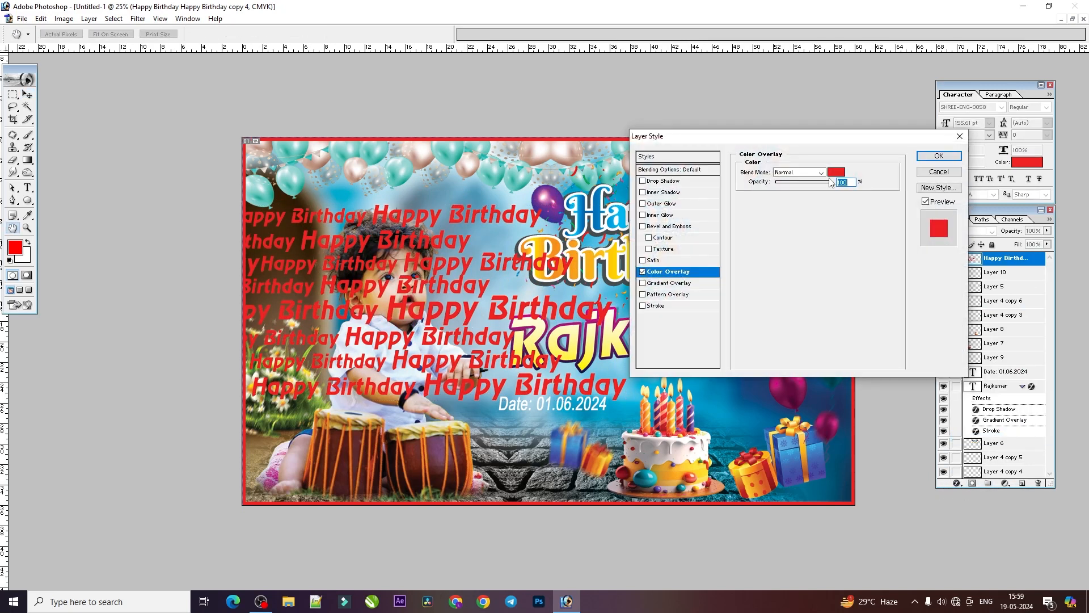
left_click(832, 173)
left_click_drag(658, 199, 605, 182)
key("Return")
key("Return")
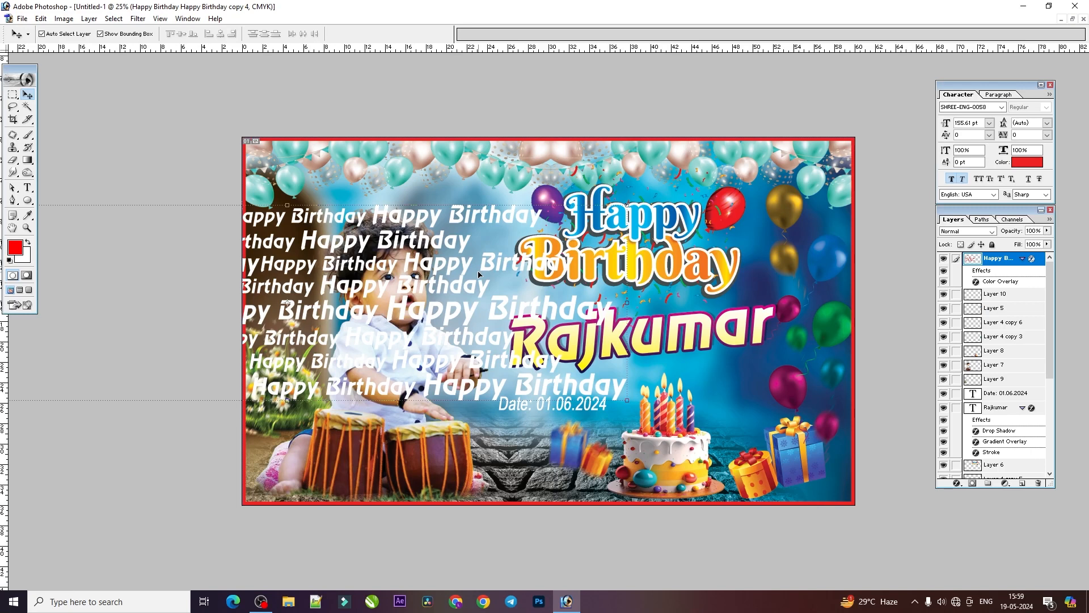
Place the merged text layer directly above Layer 1 copy, move it up behind the child and tilt it upward
key("ctrl+shift+bracketleft")
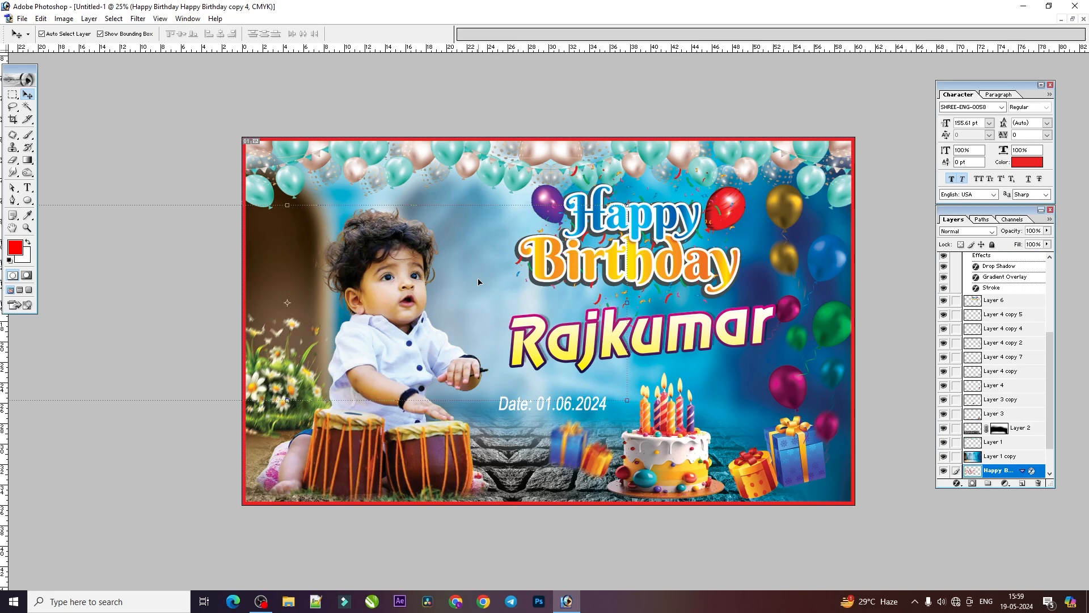
key("ctrl+bracketright")
left_click_drag(474, 290, 452, 251)
left_click_drag(622, 386, 622, 325)
key("Return")
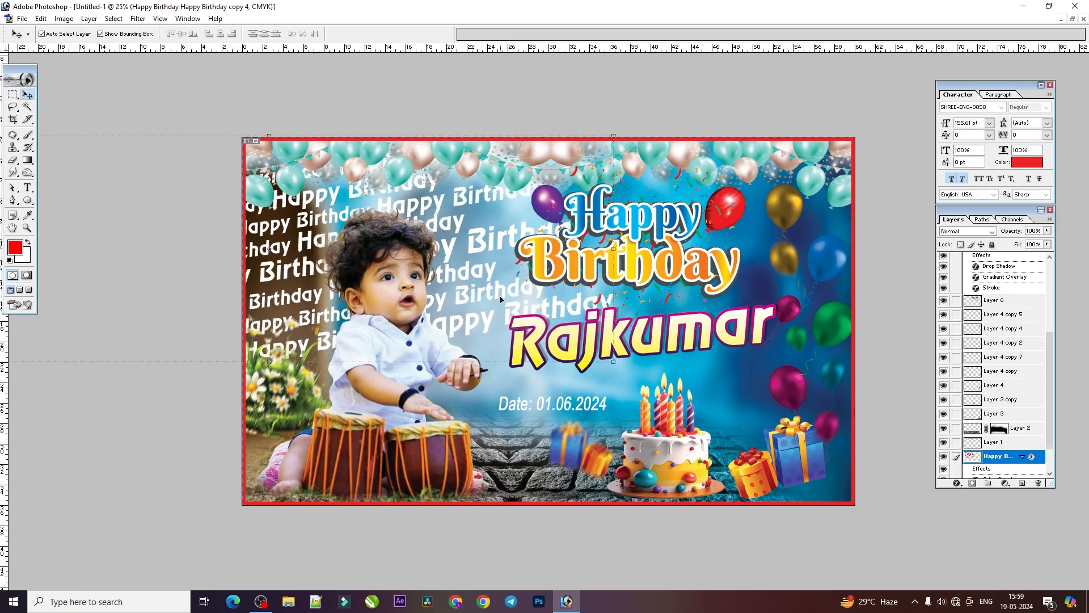
Shift the tilted background Happy Birthday text down and to the left and lower its layer opacity to 32%
left_click_drag(502, 293, 476, 318)
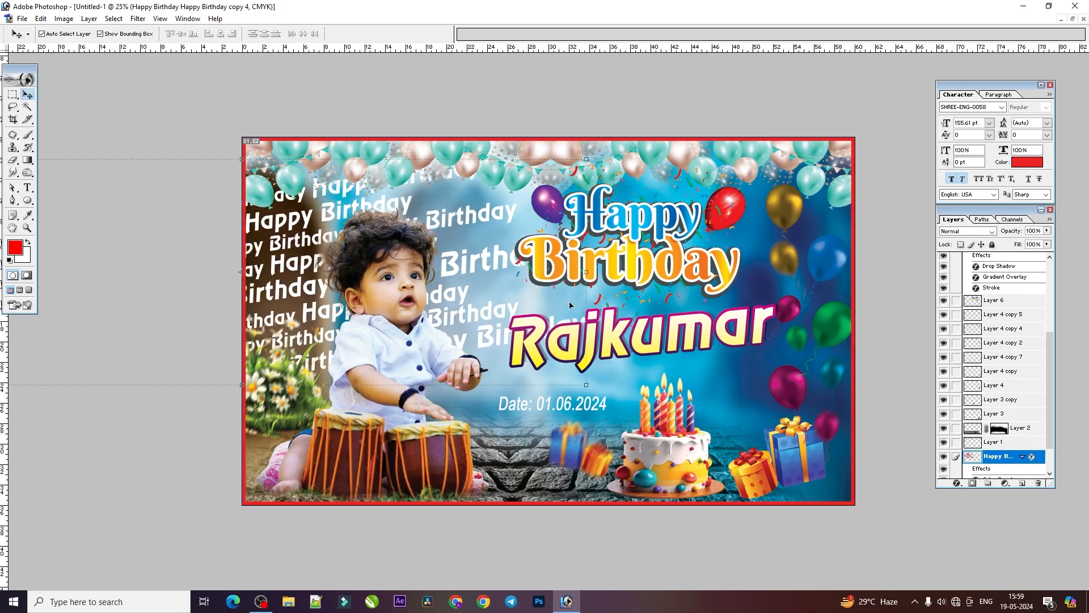
left_click(1047, 230)
left_click_drag(1047, 242, 1012, 244)
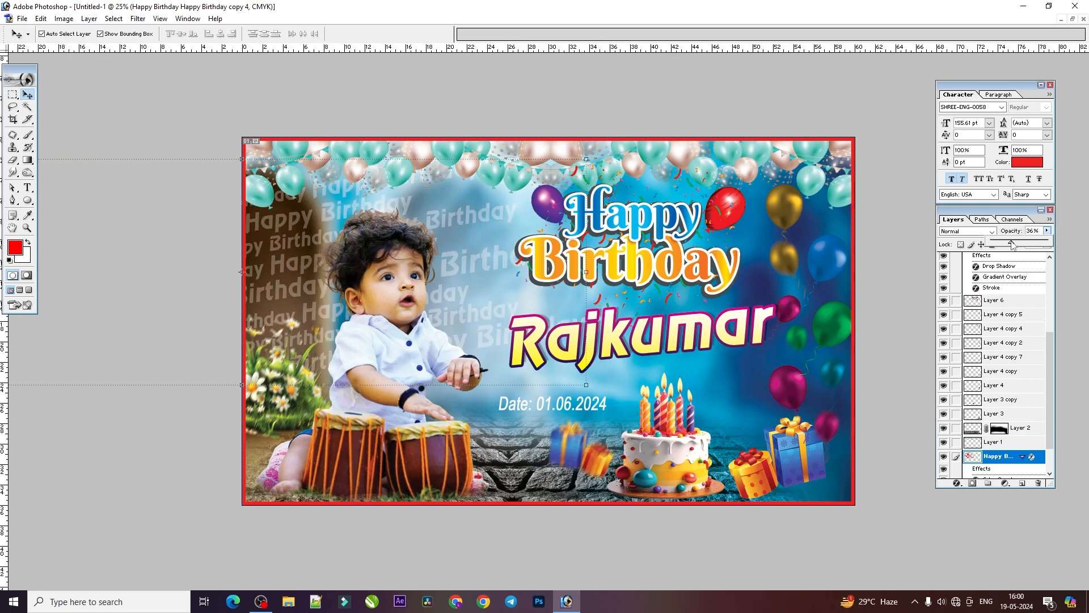
Nudge the faded Happy Birthday text slightly down and to the right behind the child
left_click(465, 298)
mouse_move(465, 298)
left_mouse_down()
mouse_move(497, 312)
mouse_move(482, 305)
left_mouse_up()
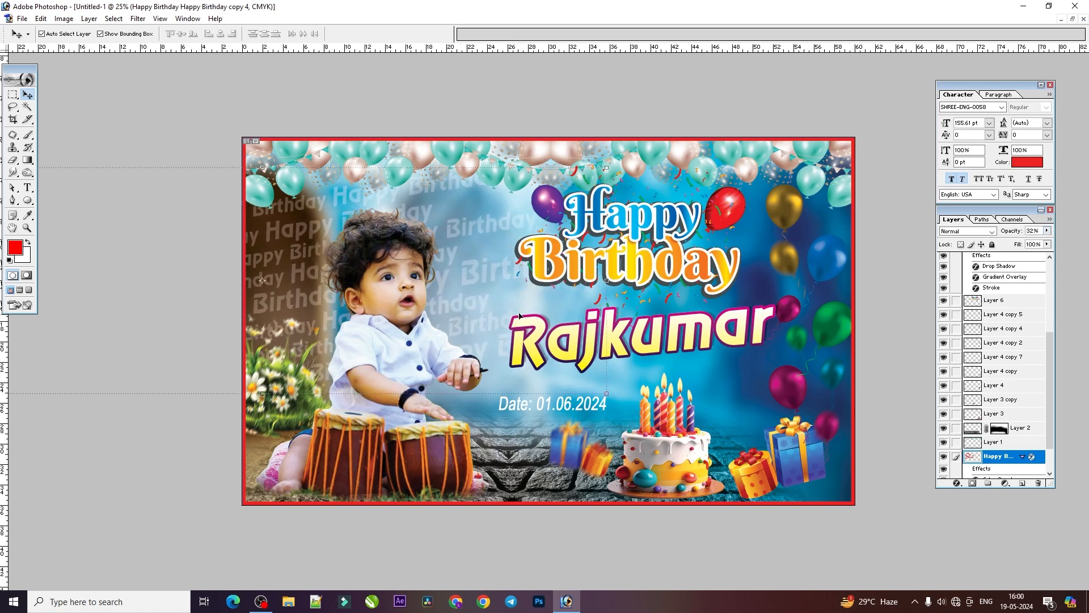
left_click_drag(485, 274, 500, 283)
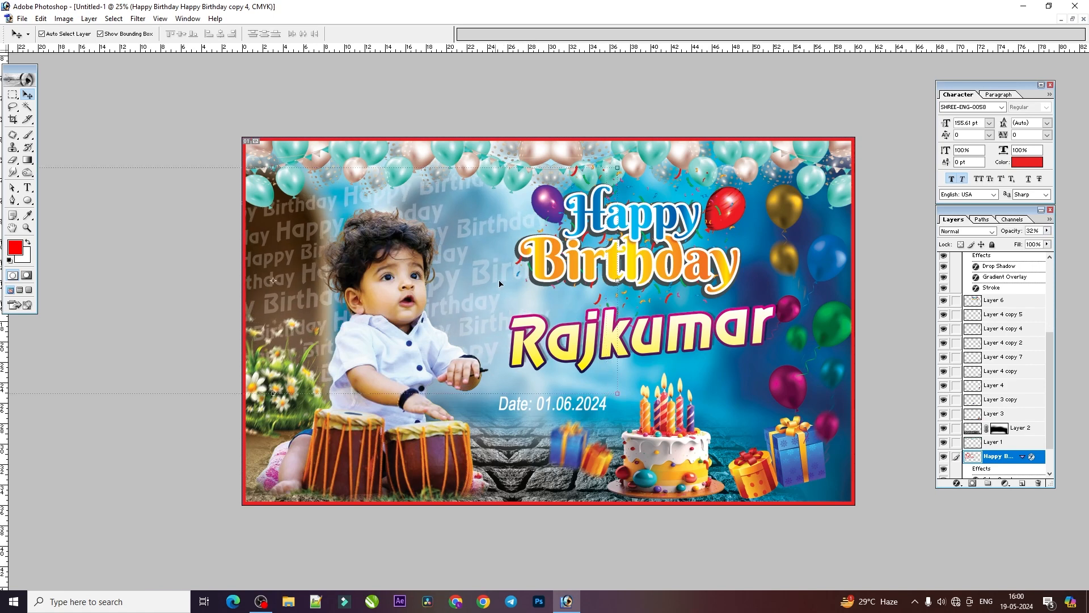
Set the background Happy Birthday text layer's opacity to 26%, keeping its fill at 100%
left_click(1047, 244)
mouse_move(1028, 255)
left_mouse_down()
mouse_move(1009, 255)
mouse_move(1067, 259)
mouse_move(1047, 255)
left_mouse_up()
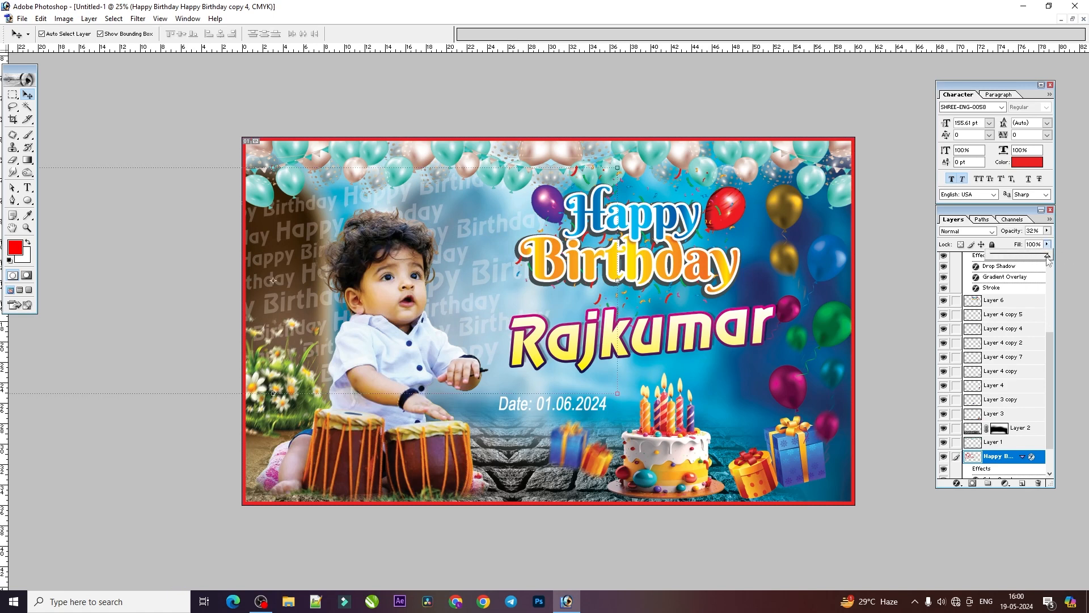
left_click(1046, 230)
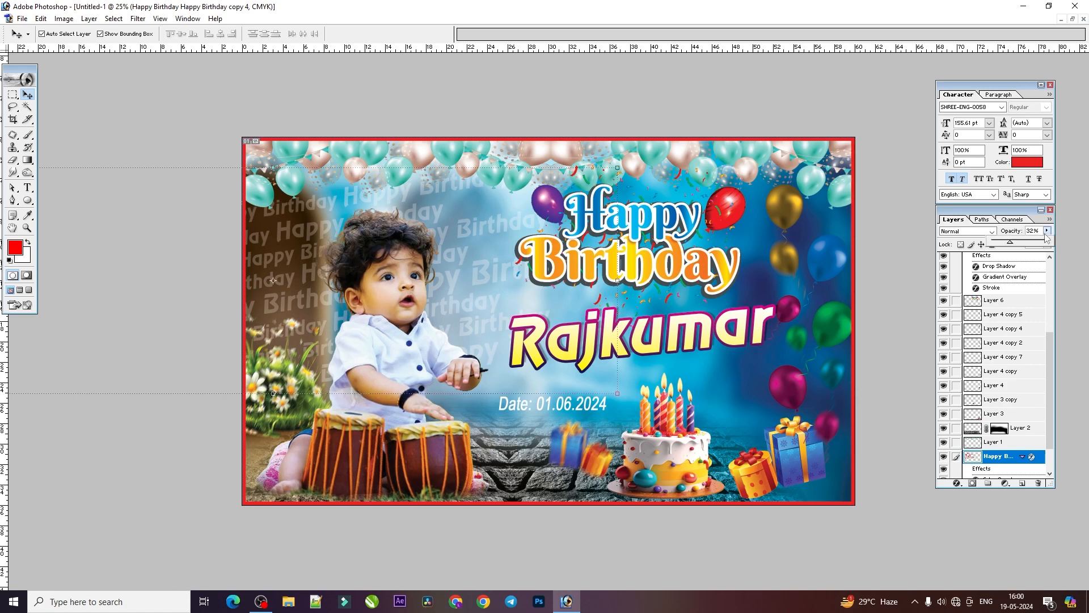
left_click_drag(1009, 242, 1003, 244)
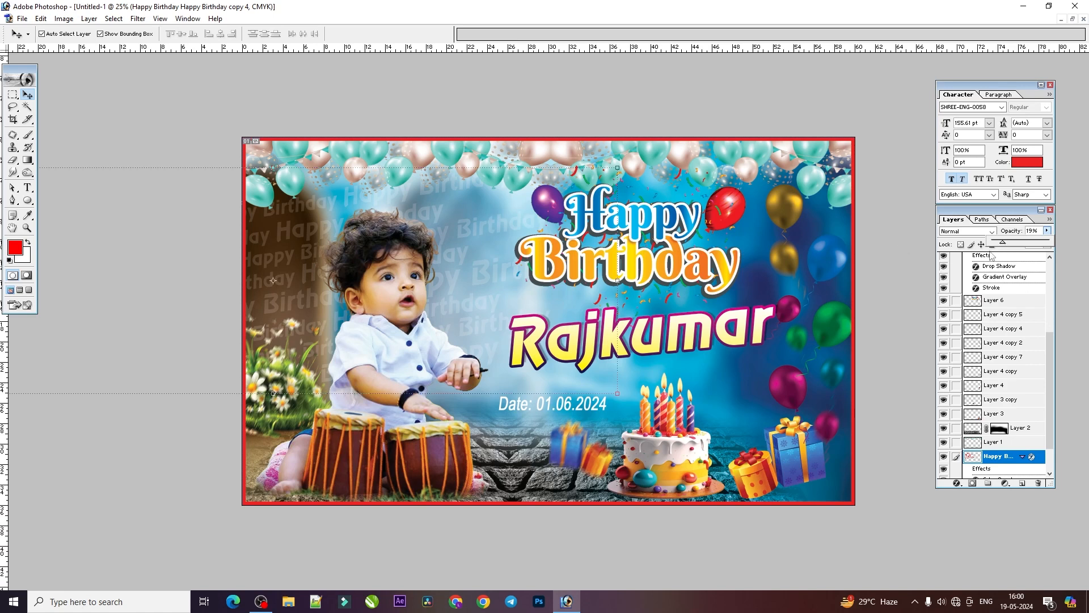
left_click_drag(1003, 243, 1008, 245)
left_click(906, 370)
Select the Background layer and examine the whole banner design at closer zoom and its layer stack
right_click(577, 241)
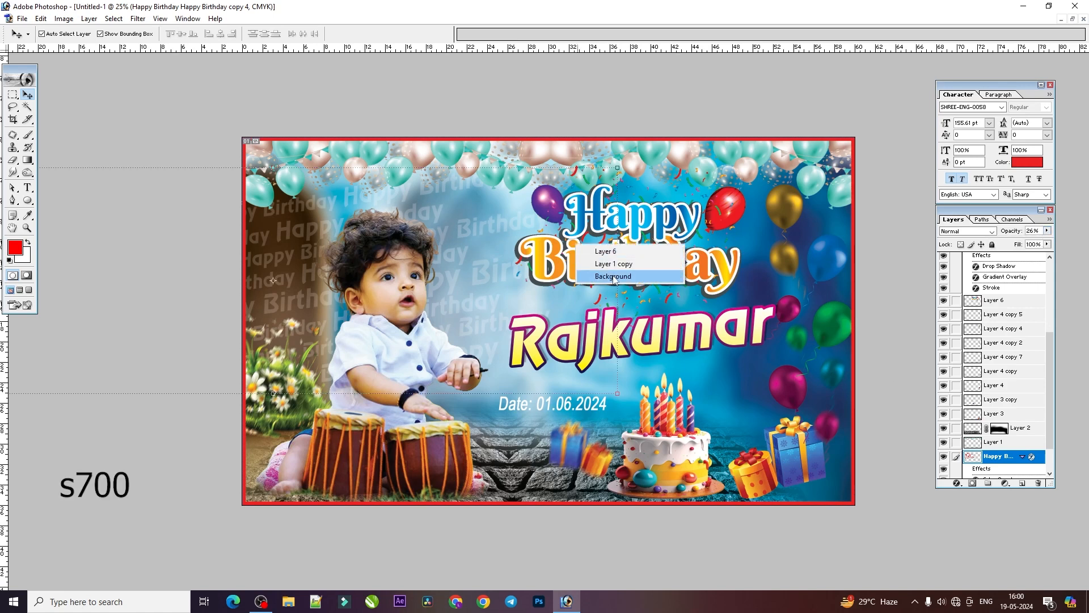
left_click(614, 278)
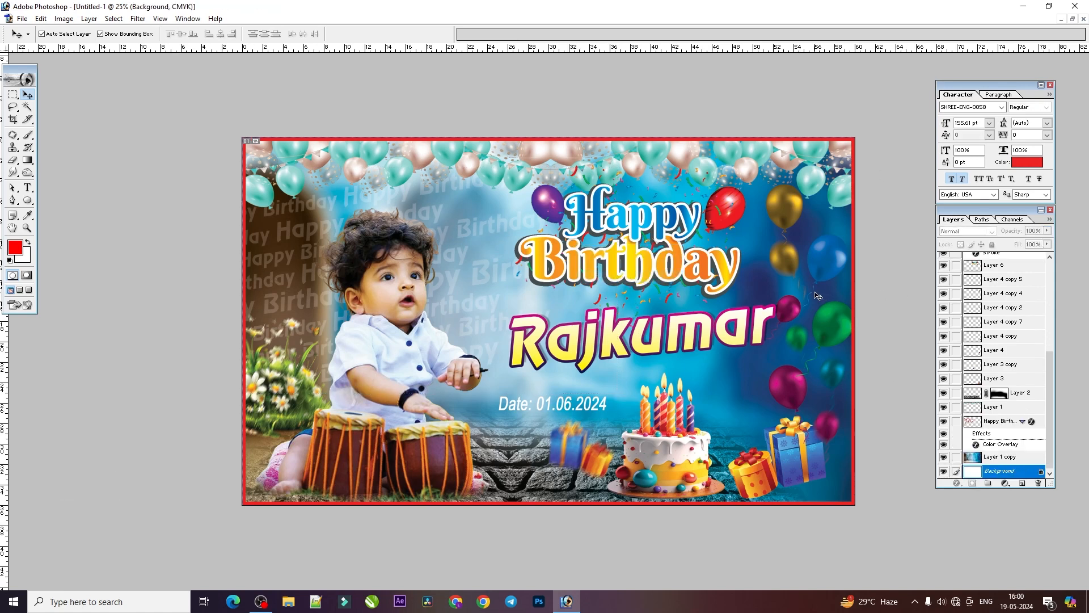
key("ctrl+plus")
key("ctrl+plus")
key("ctrl+minus")
key("ctrl+minus")
key("ctrl+plus")
key("ctrl+minus")
key("ctrl+plus")
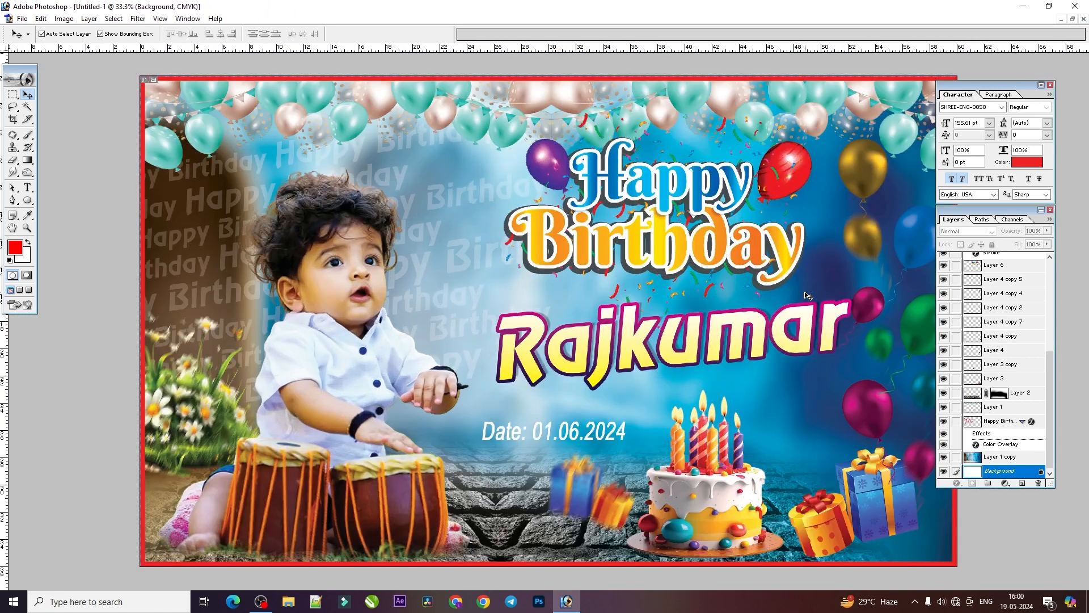
key("ctrl+minus")
left_click_drag(1047, 406, 1054, 298)
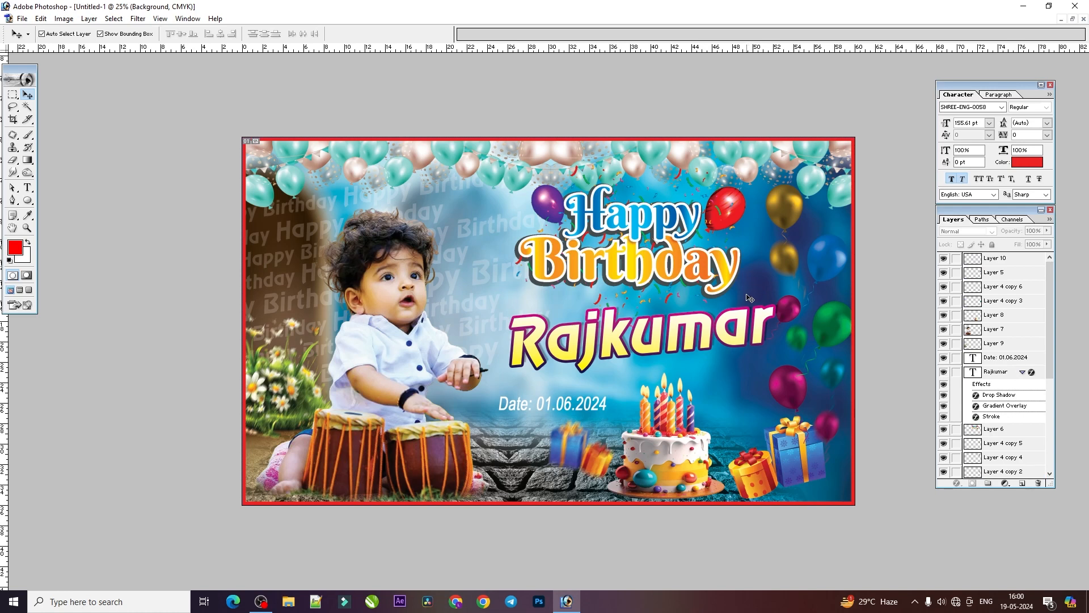
Move the blurred gift boxes left of the cake slightly down, and select the gift boxes right of the cake
left_click_drag(603, 460, 597, 468)
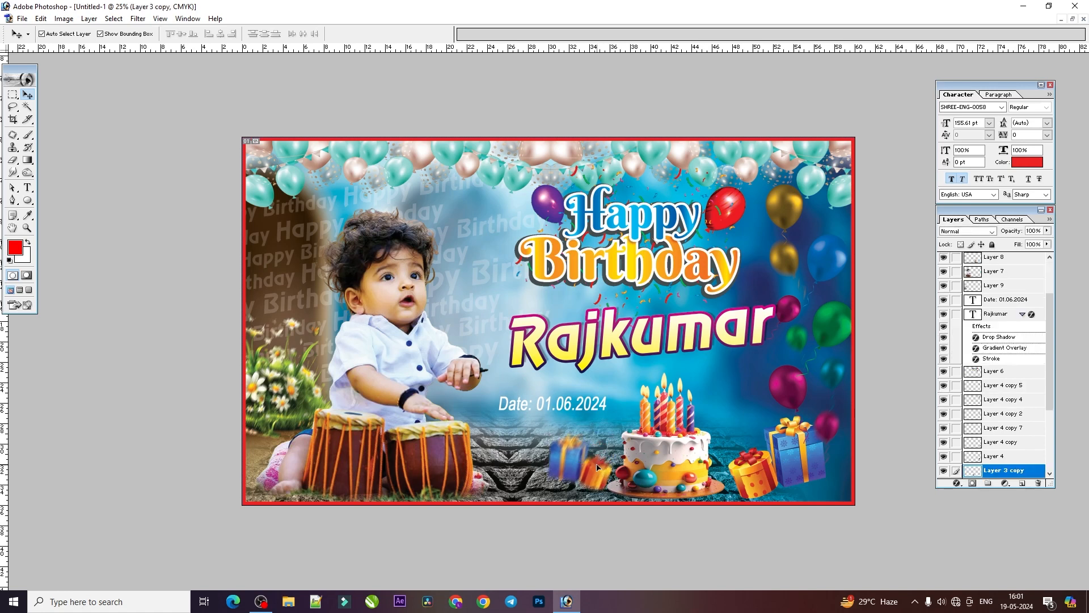
left_click(737, 472)
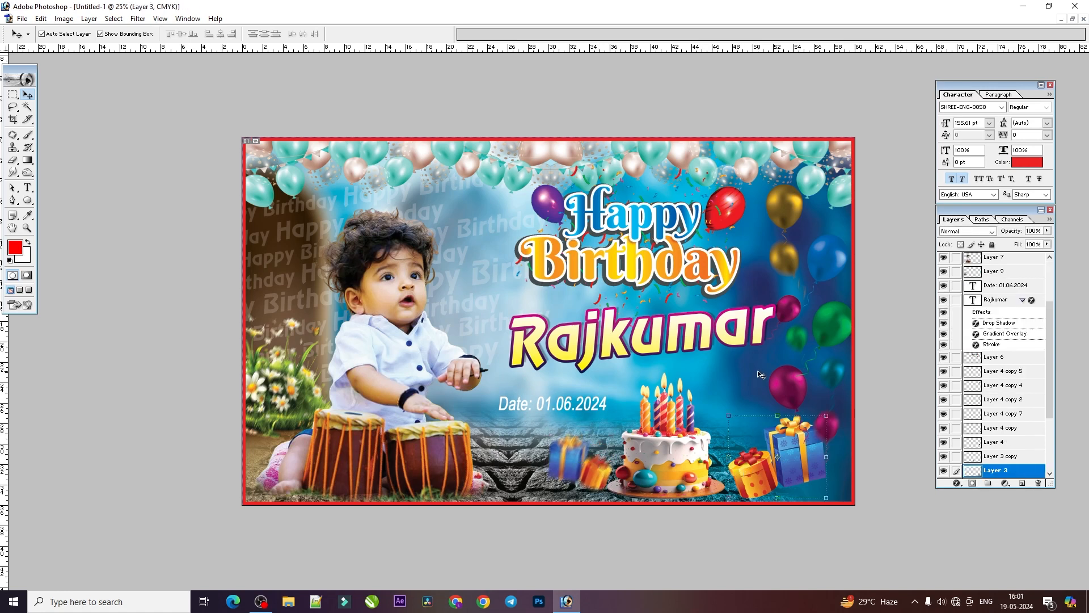